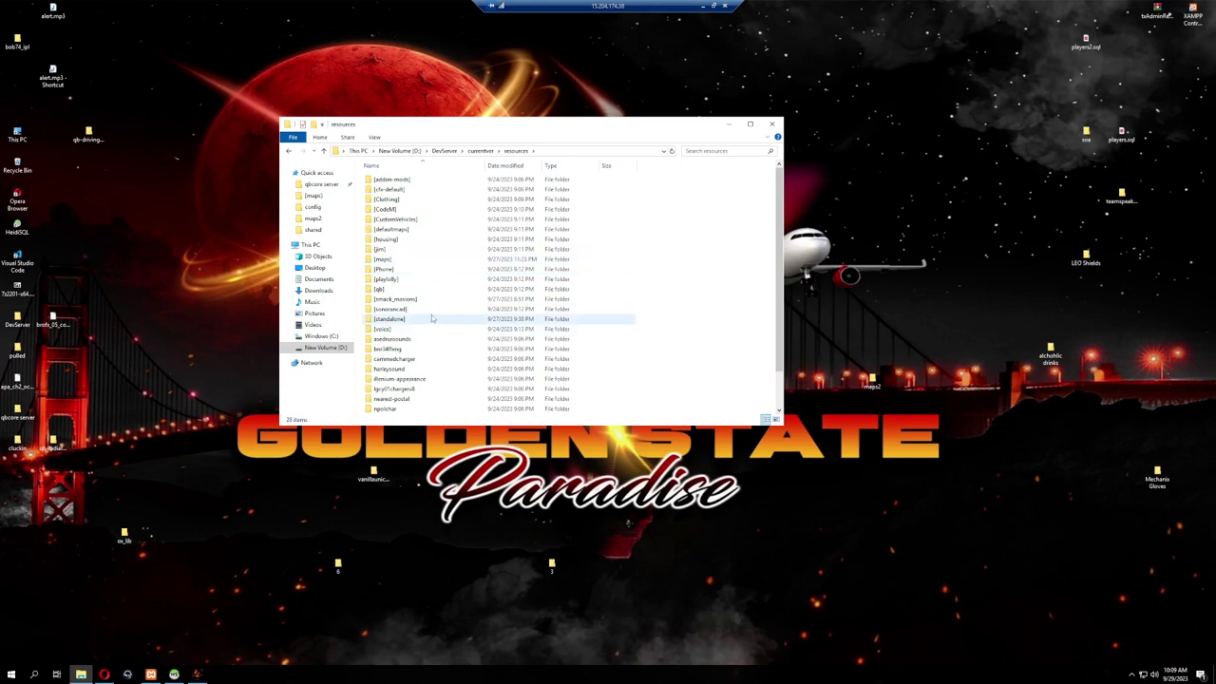
Open config.lua from the config folder of the qs-housing resource, inside the [housing] folder, in the code editor.
{"action": "double_click", "coordinate": [410, 243]}
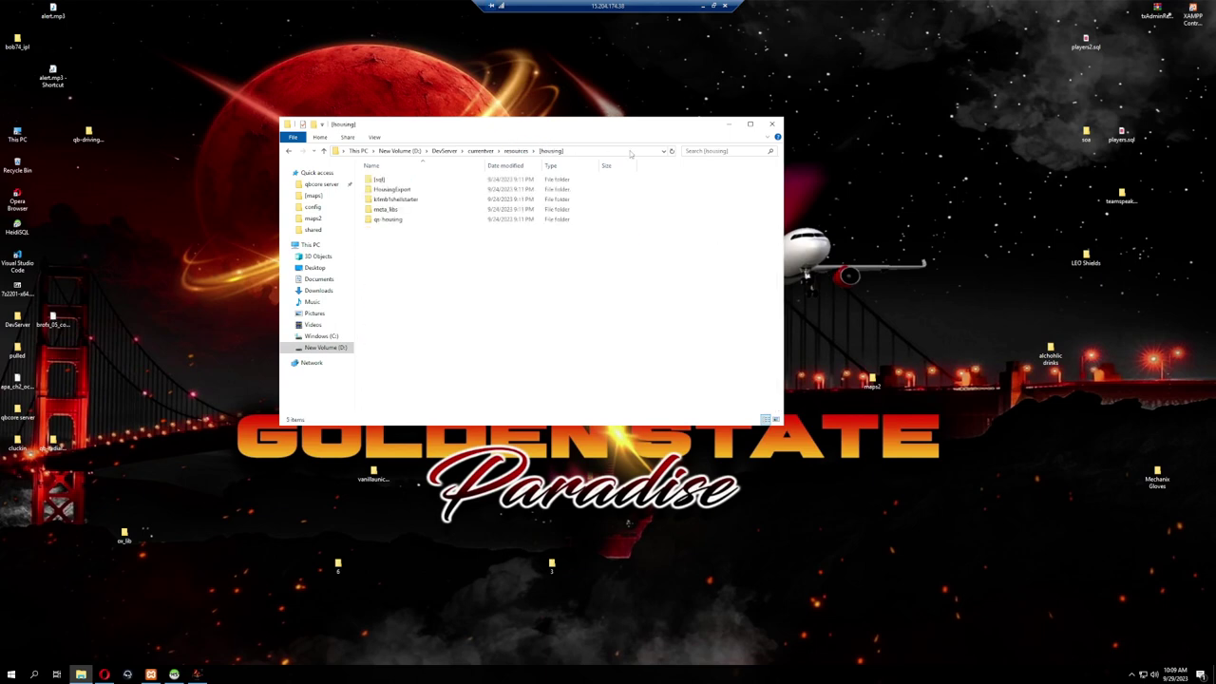
{"action": "double_click", "coordinate": [386, 221]}
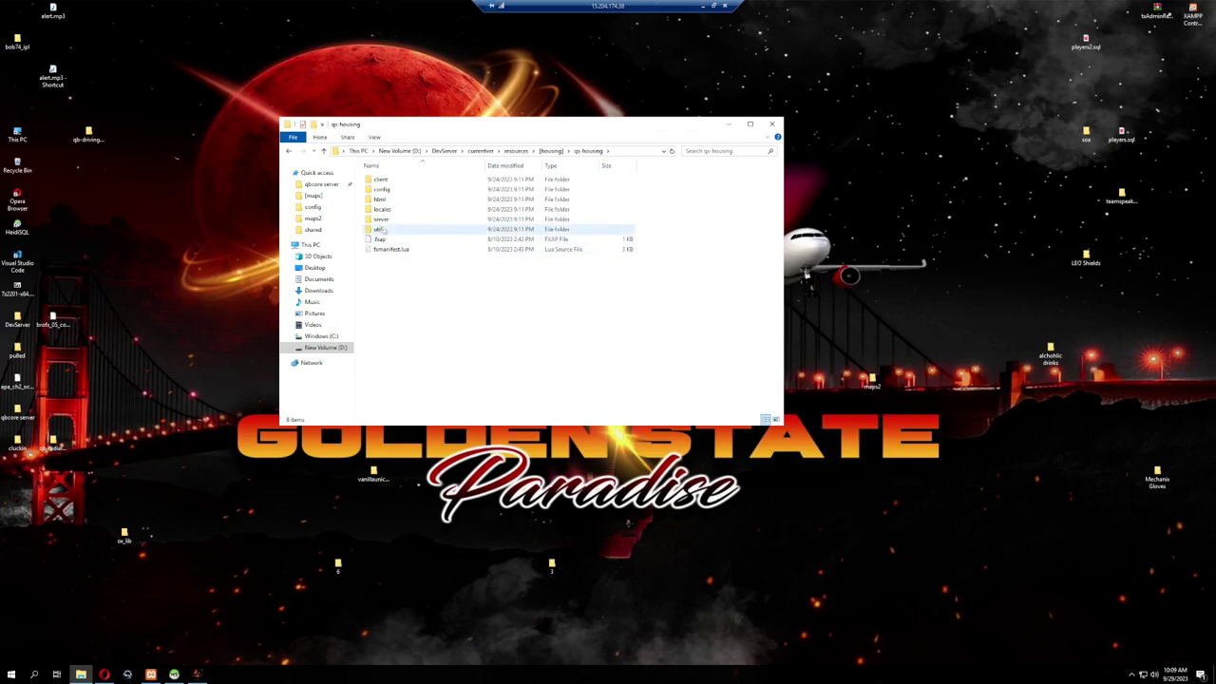
{"action": "double_click", "coordinate": [384, 179]}
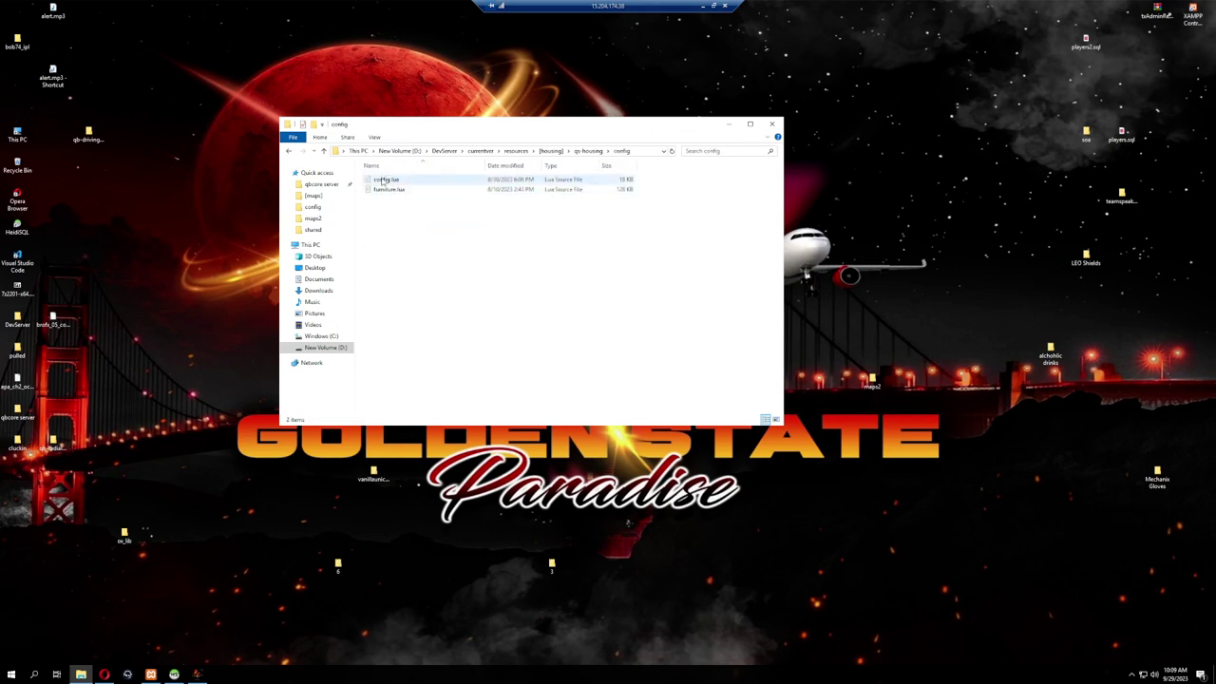
{"action": "double_click", "coordinate": [382, 180]}
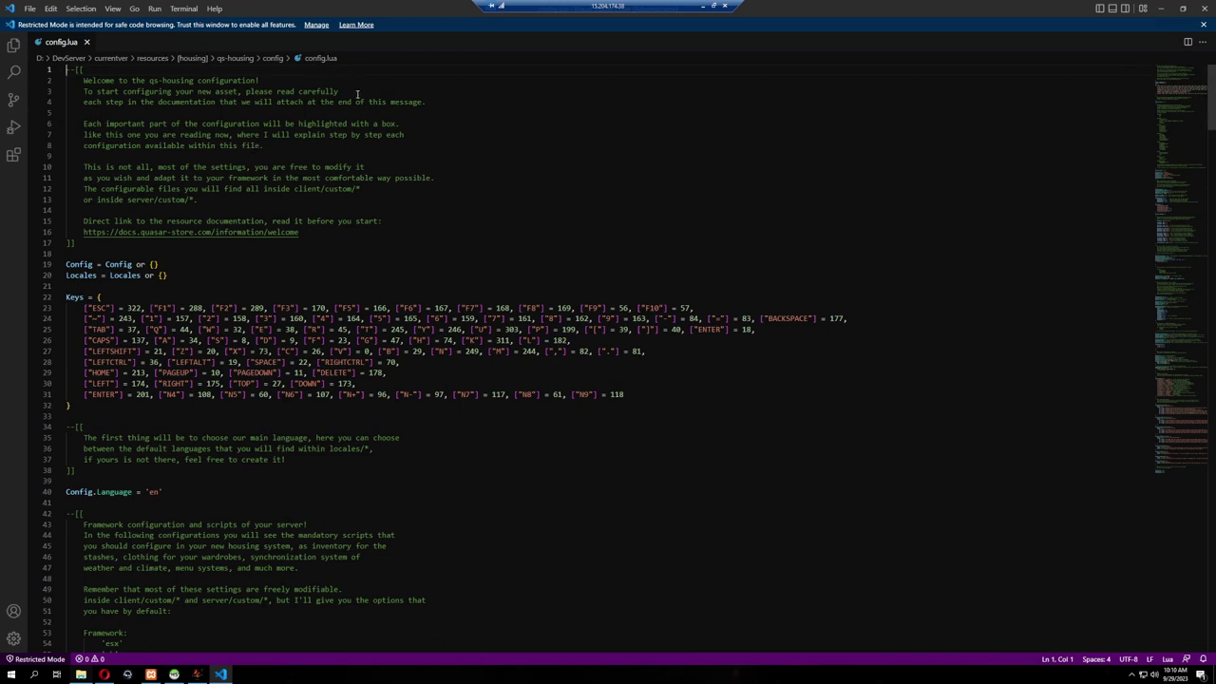
Review the language setting and the documented options for framework, menu type, inventory, wardrobe, garage, logout and weather scripts.
{"action": "scroll", "coordinate": [143, 348], "scroll_direction": "down", "scroll_amount": 5}
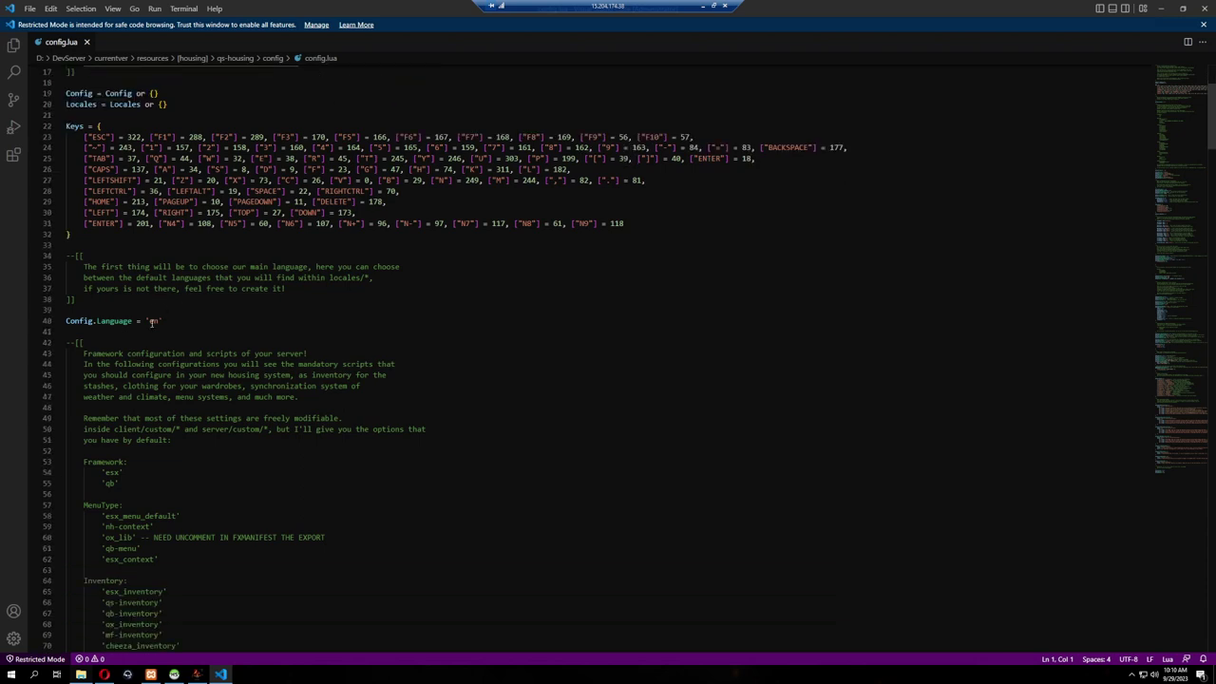
{"action": "scroll", "coordinate": [196, 328], "scroll_direction": "down", "scroll_amount": 8}
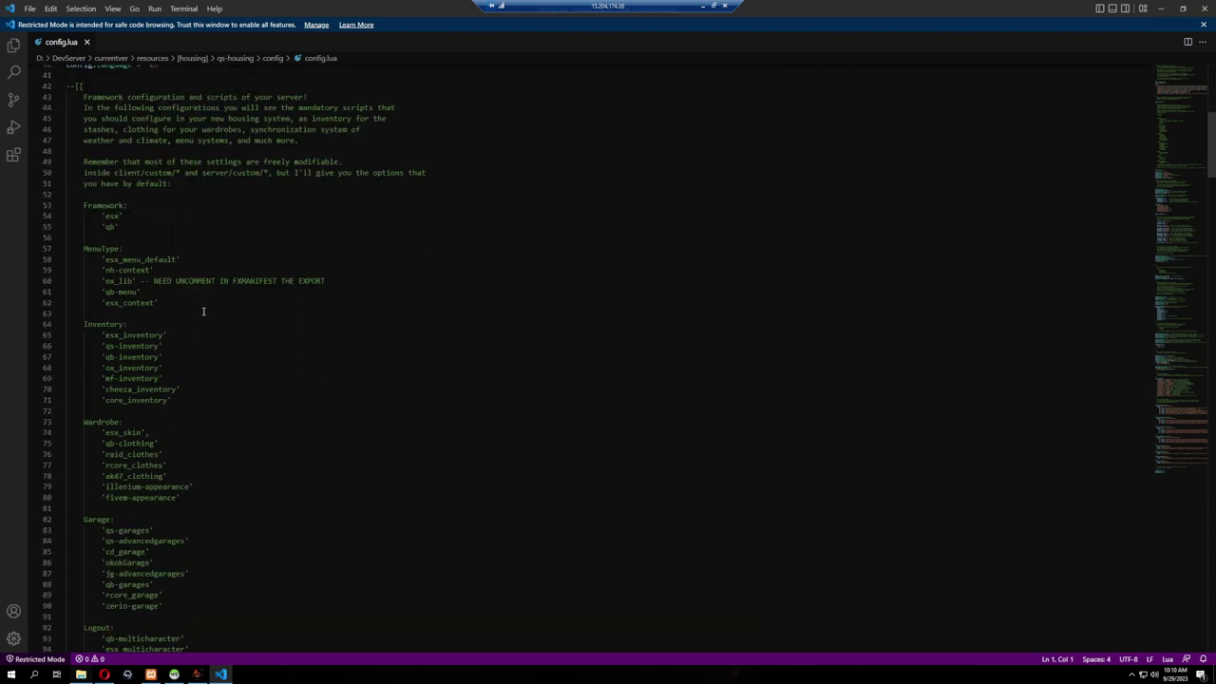
{"action": "scroll", "coordinate": [167, 185], "scroll_direction": "up", "scroll_amount": 1}
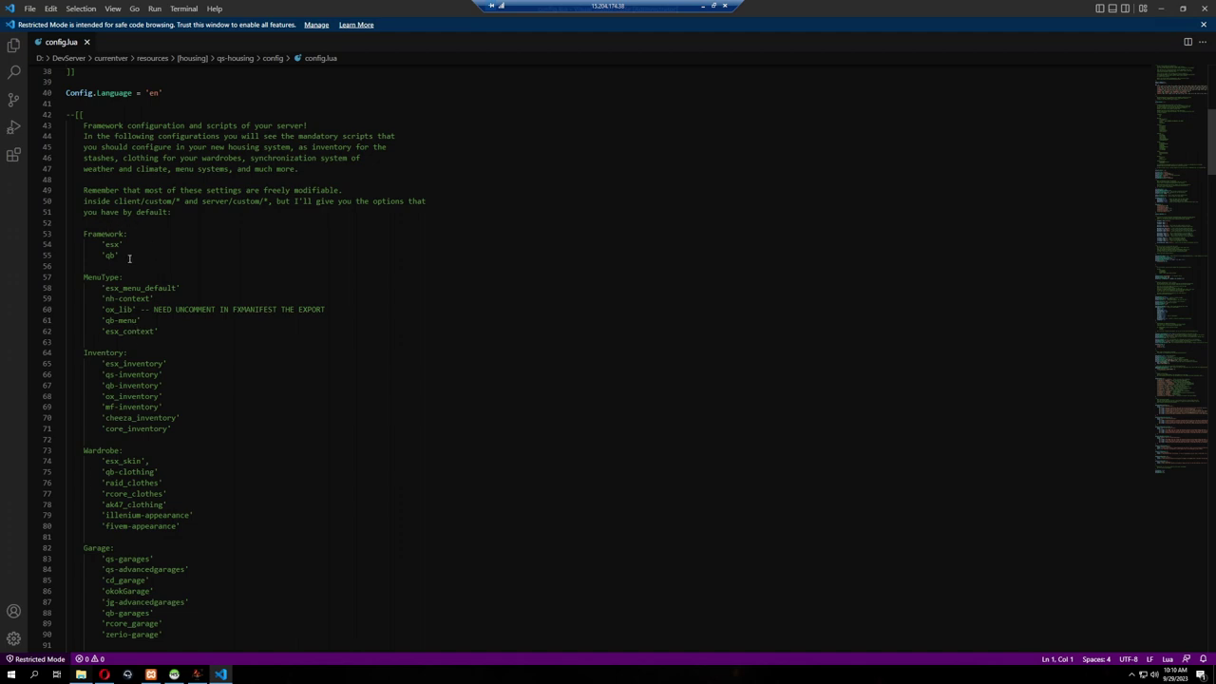
{"action": "left_click", "coordinate": [84, 276]}
{"action": "key", "text": "shift+End"}
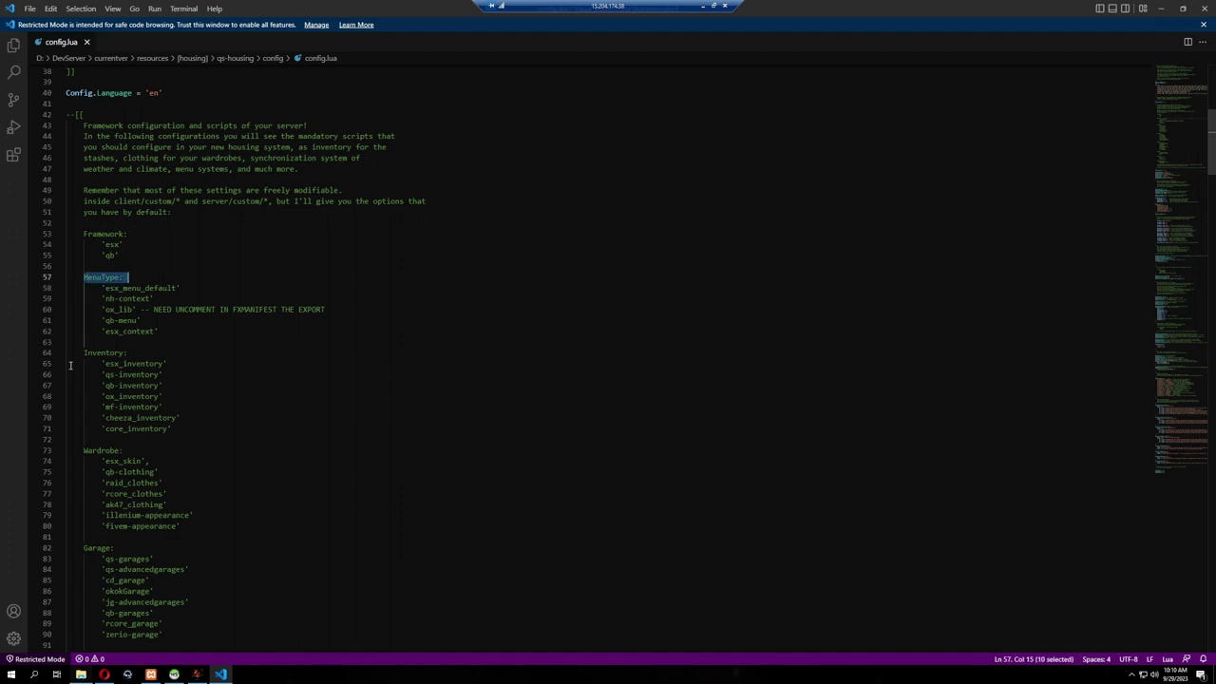
{"action": "left_click_drag", "start_coordinate": [85, 352], "coordinate": [127, 352]}
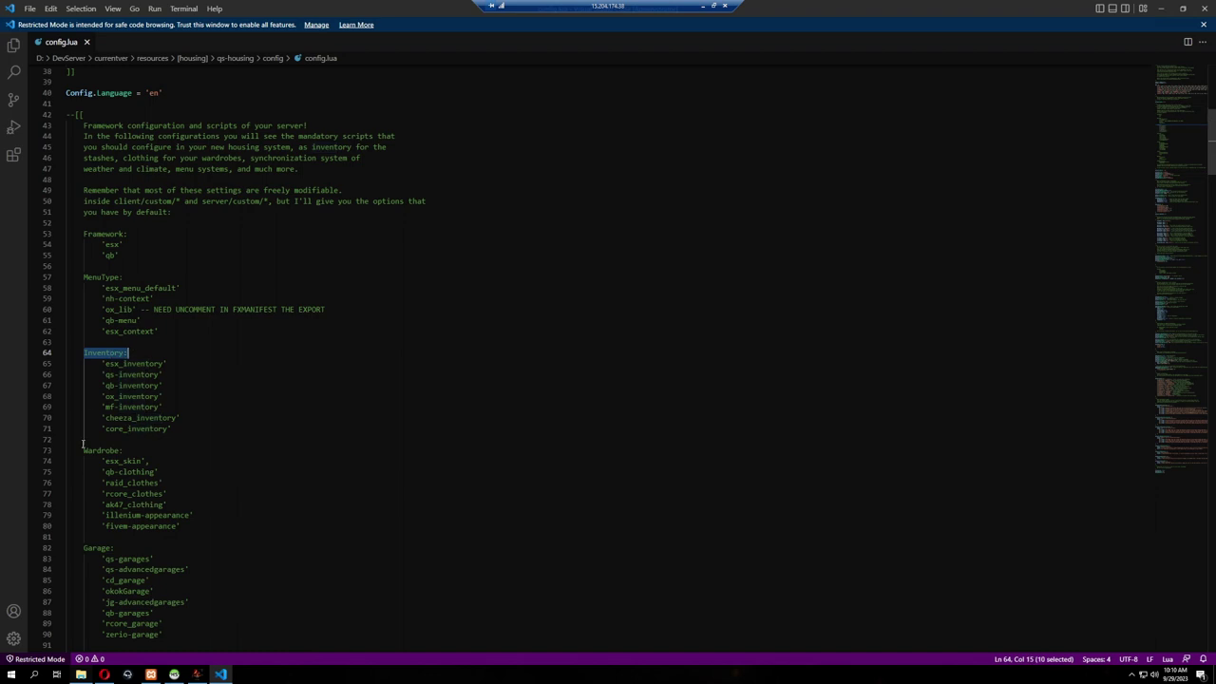
{"action": "left_click_drag", "start_coordinate": [84, 450], "coordinate": [121, 450]}
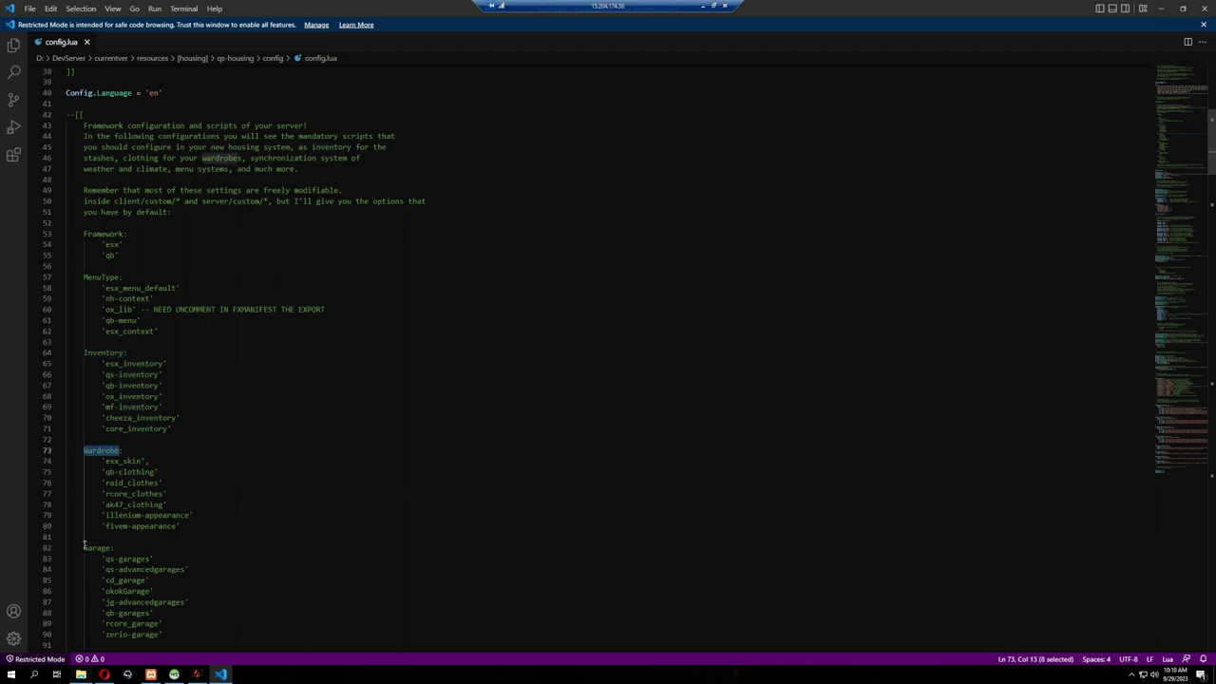
{"action": "left_click_drag", "start_coordinate": [84, 547], "coordinate": [114, 547]}
{"action": "scroll", "coordinate": [91, 490], "scroll_direction": "down", "scroll_amount": 5}
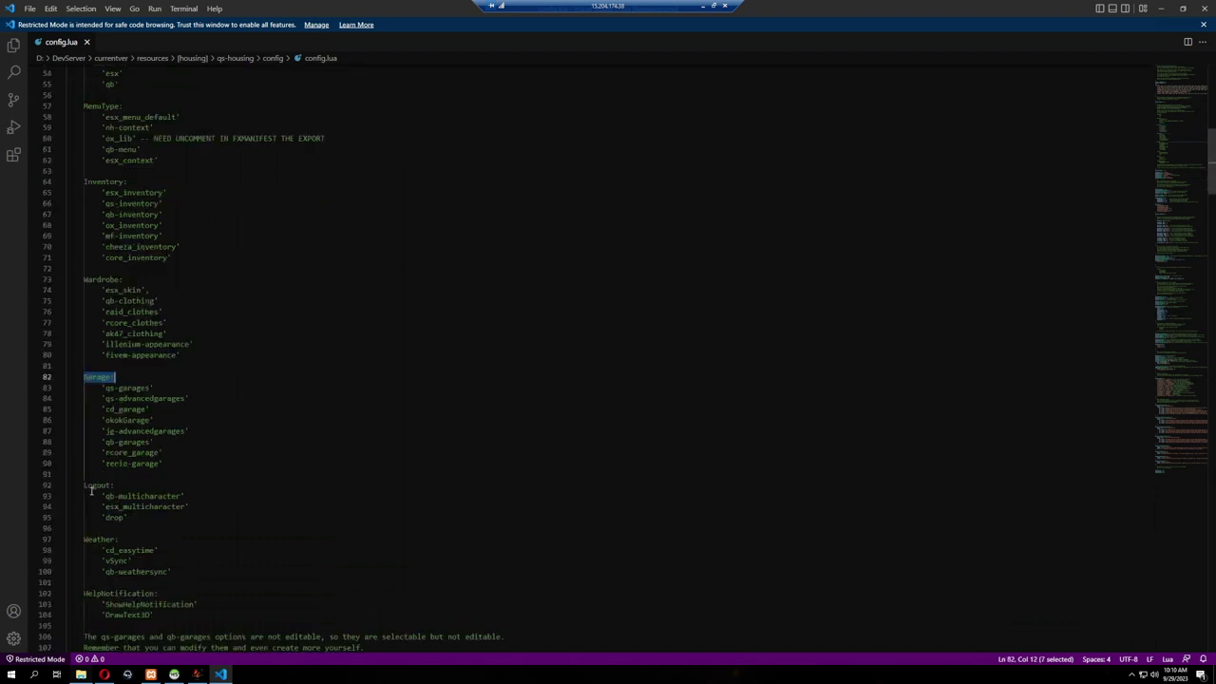
{"action": "left_click_drag", "start_coordinate": [83, 485], "coordinate": [111, 486]}
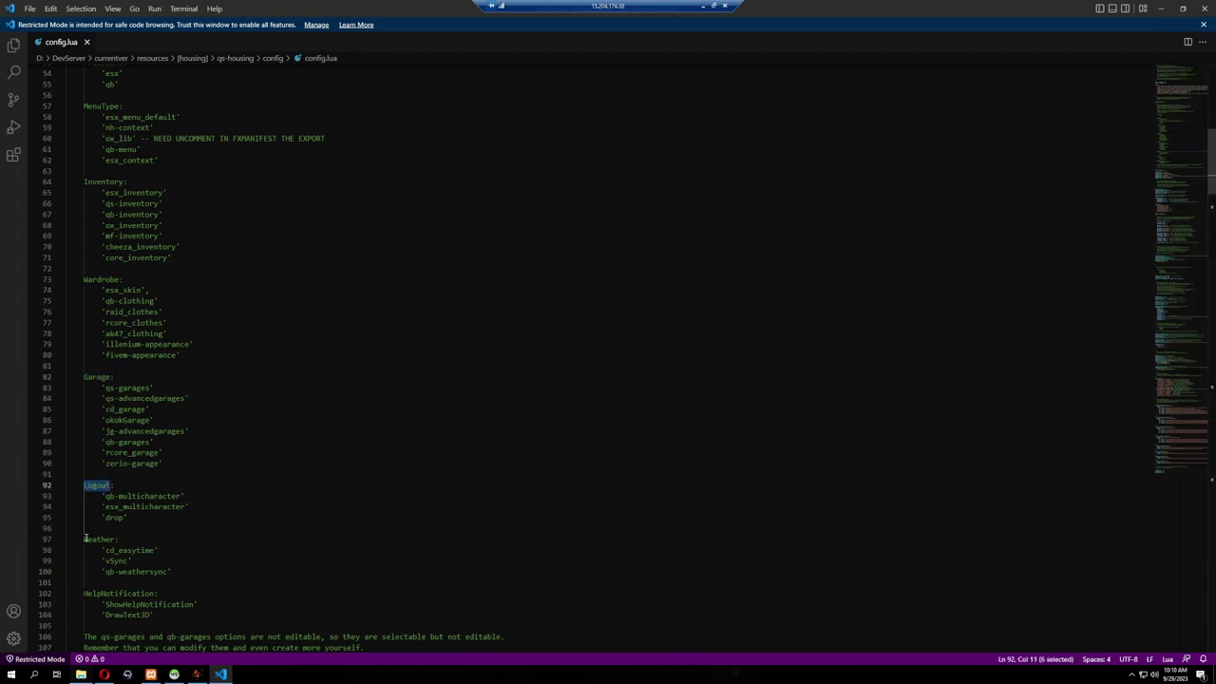
{"action": "left_click_drag", "start_coordinate": [84, 538], "coordinate": [118, 539]}
{"action": "scroll", "coordinate": [329, 333], "scroll_direction": "down", "scroll_amount": 3}
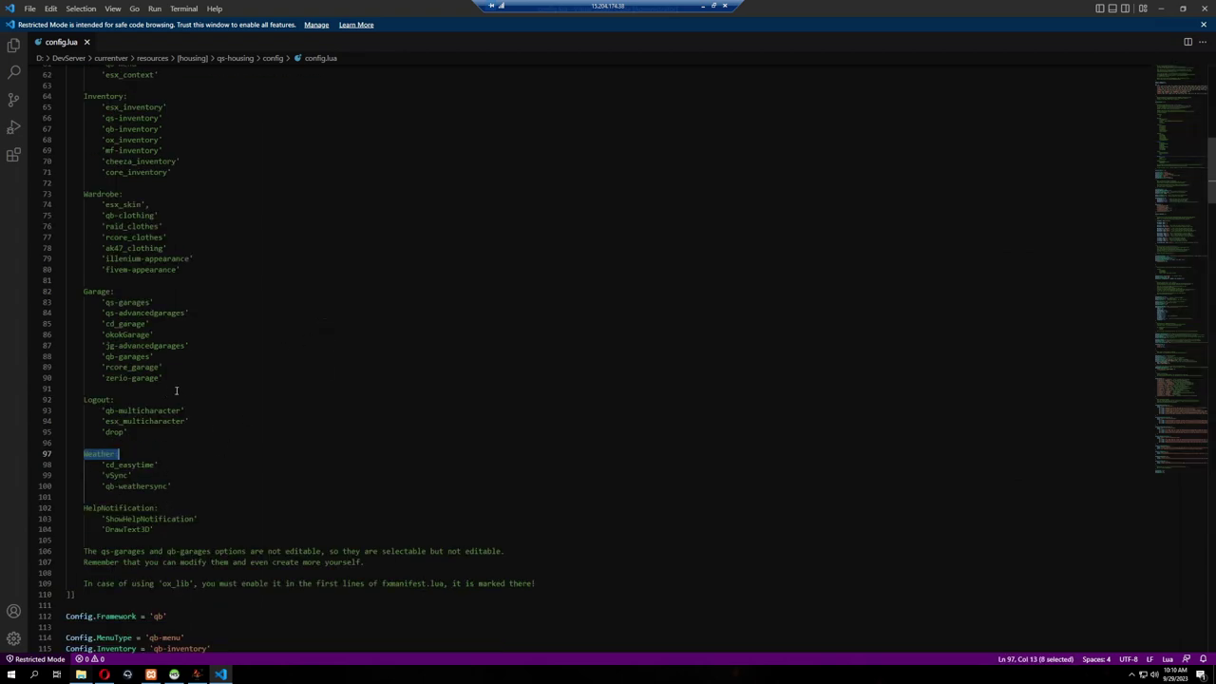
Compare the documented script options with the values assigned from Config.Framework through Config.HelpNotification.
{"action": "scroll", "coordinate": [200, 357], "scroll_direction": "up", "scroll_amount": 3}
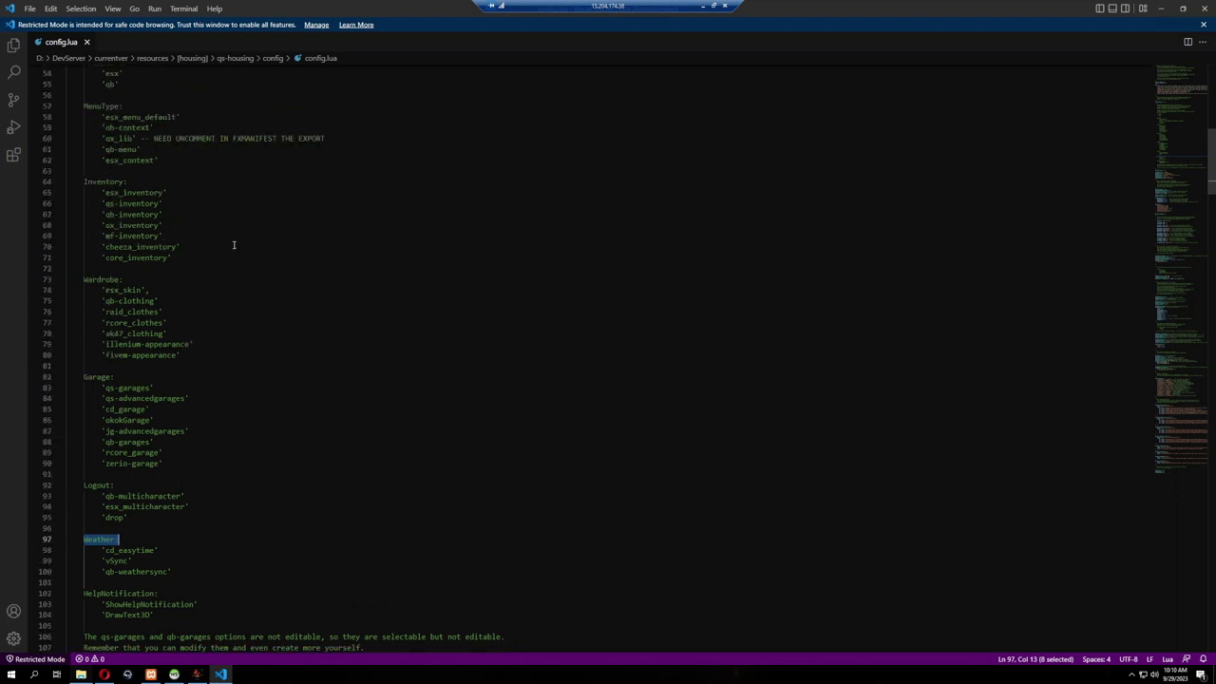
{"action": "scroll", "coordinate": [201, 223], "scroll_direction": "down", "scroll_amount": 10}
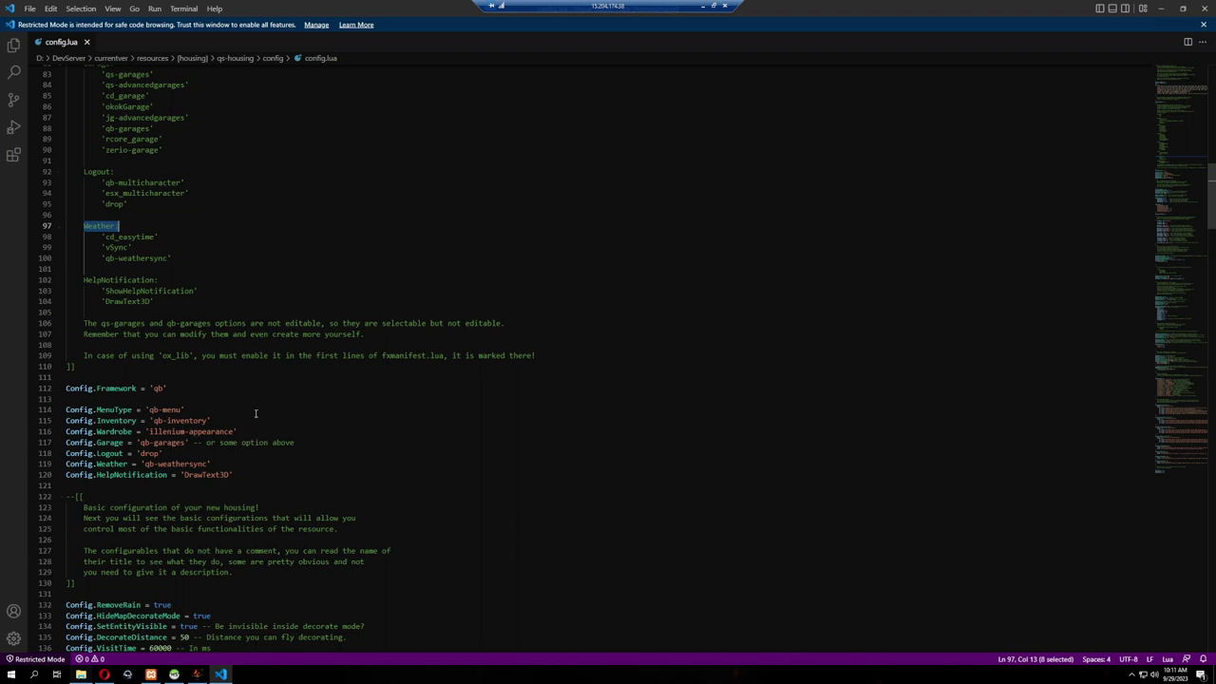
{"action": "scroll", "coordinate": [371, 311], "scroll_direction": "up", "scroll_amount": 8}
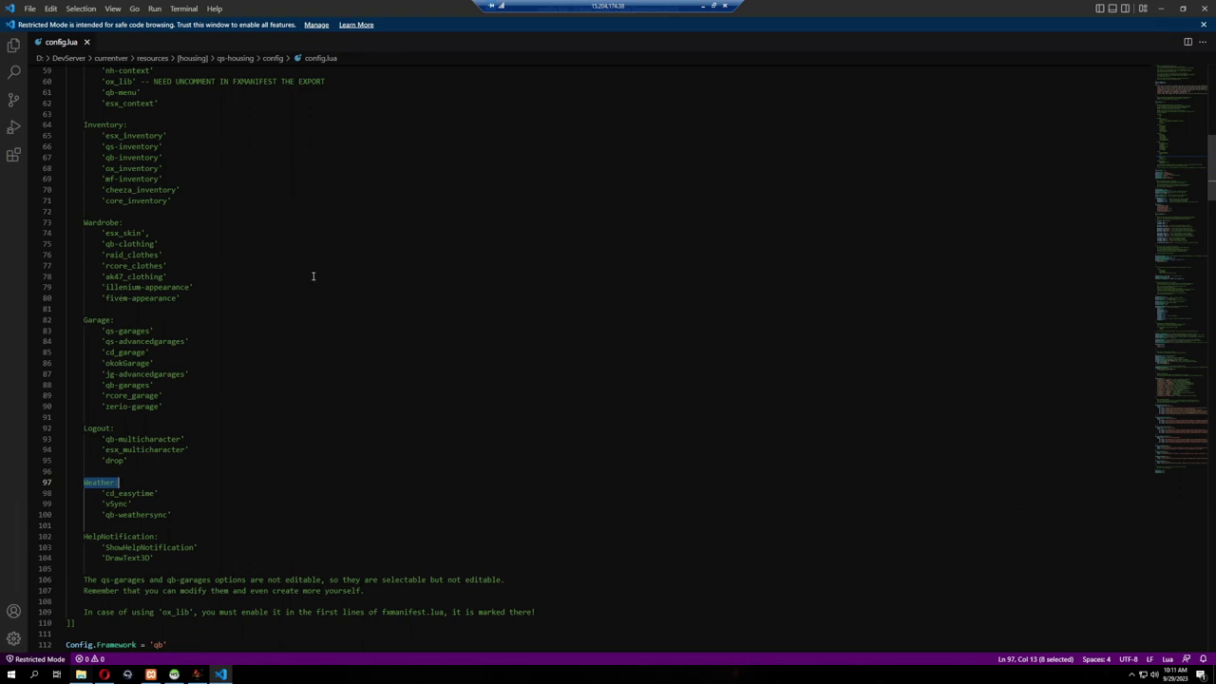
{"action": "scroll", "coordinate": [313, 281], "scroll_direction": "down", "scroll_amount": 8}
{"action": "scroll", "coordinate": [302, 278], "scroll_direction": "down", "scroll_amount": 1}
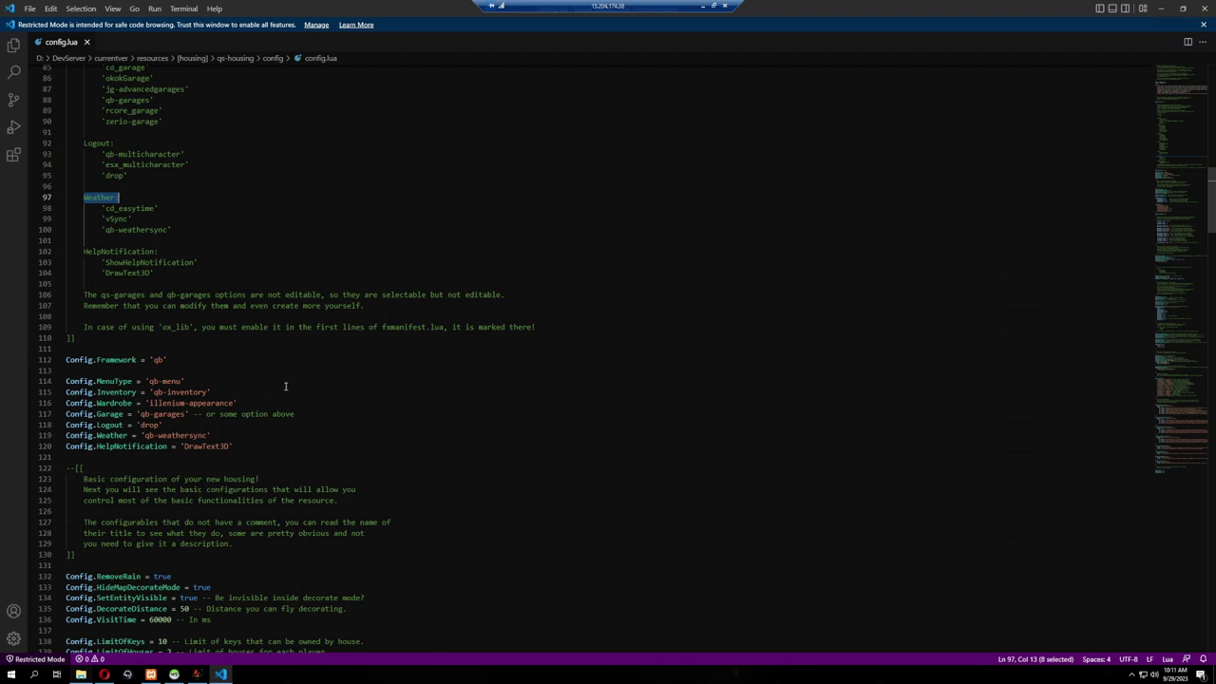
Examine the basic housing settings, from Config.RemoveRain through the key and house limits to the blip options.
{"action": "scroll", "coordinate": [285, 385], "scroll_direction": "down", "scroll_amount": 7}
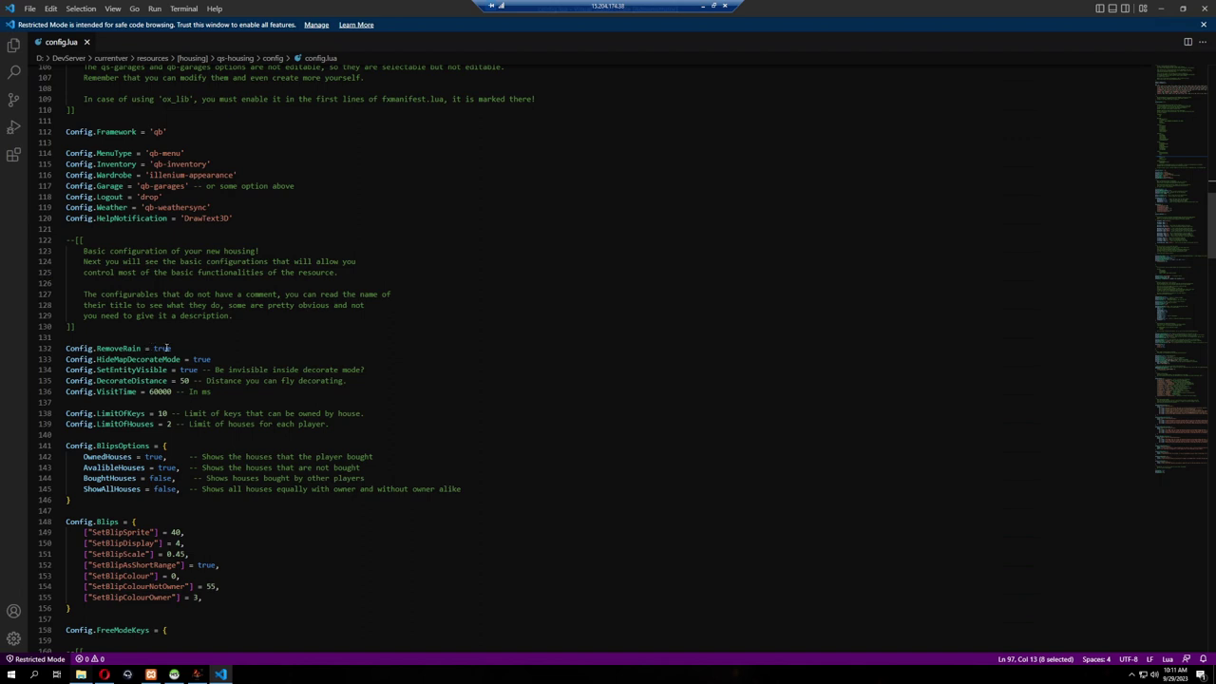
{"action": "left_click_drag", "start_coordinate": [97, 348], "coordinate": [172, 349]}
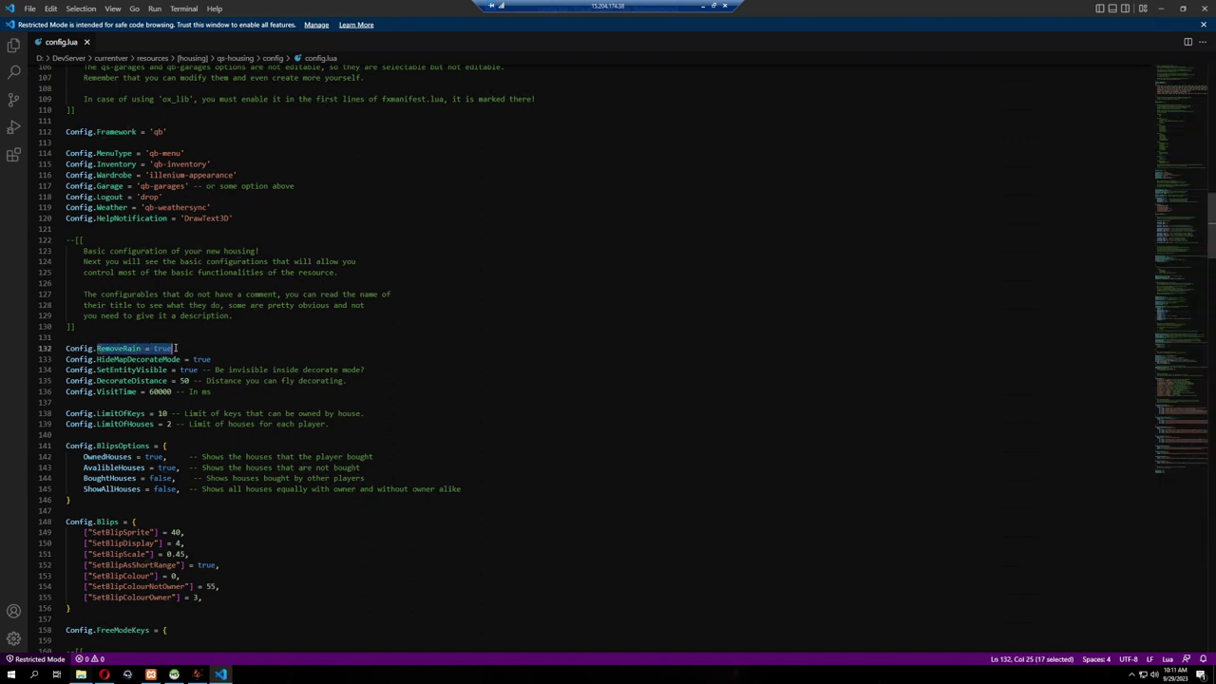
{"action": "left_click", "coordinate": [171, 348]}
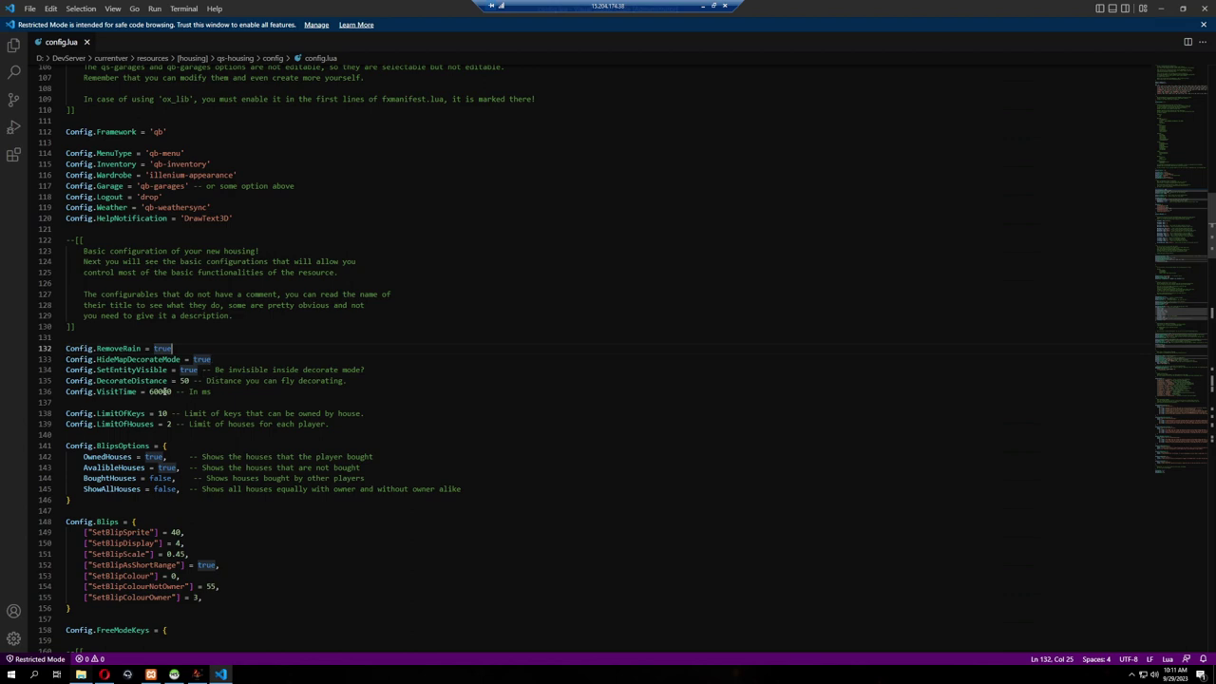
{"action": "scroll", "coordinate": [154, 390], "scroll_direction": "down", "scroll_amount": 4}
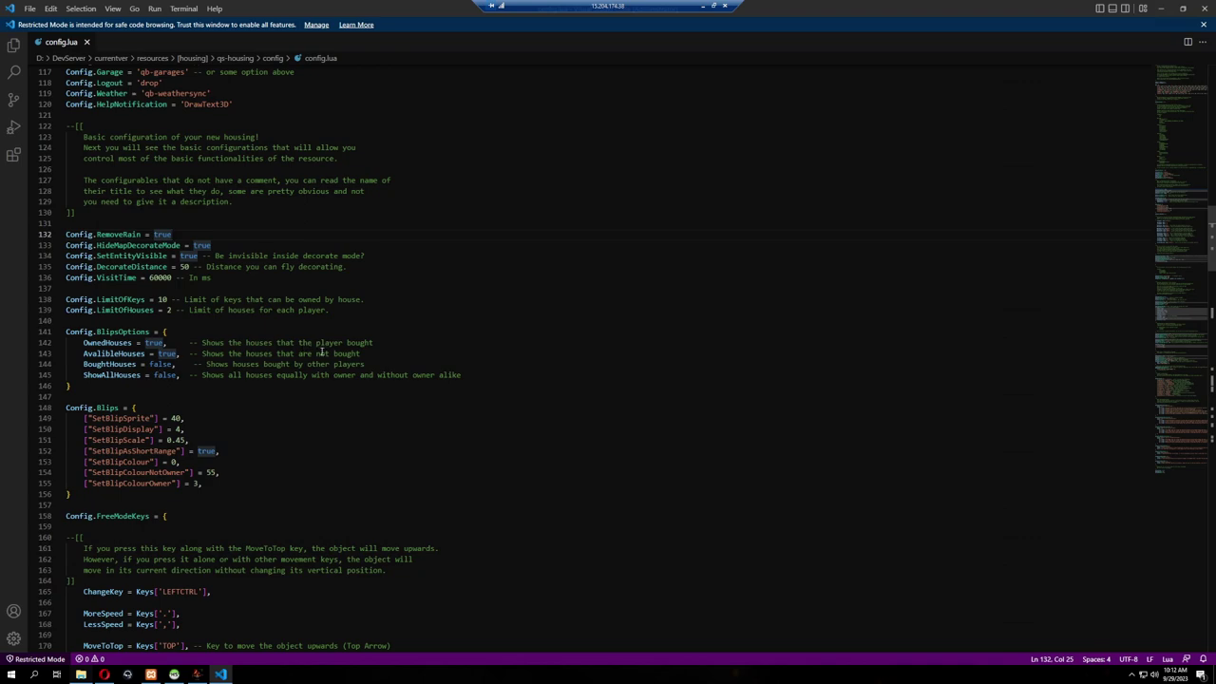
Examine the Config.FreeModeKeys bindings for moving, rotating and tilting objects while decorating.
{"action": "scroll", "coordinate": [321, 353], "scroll_direction": "down", "scroll_amount": 12}
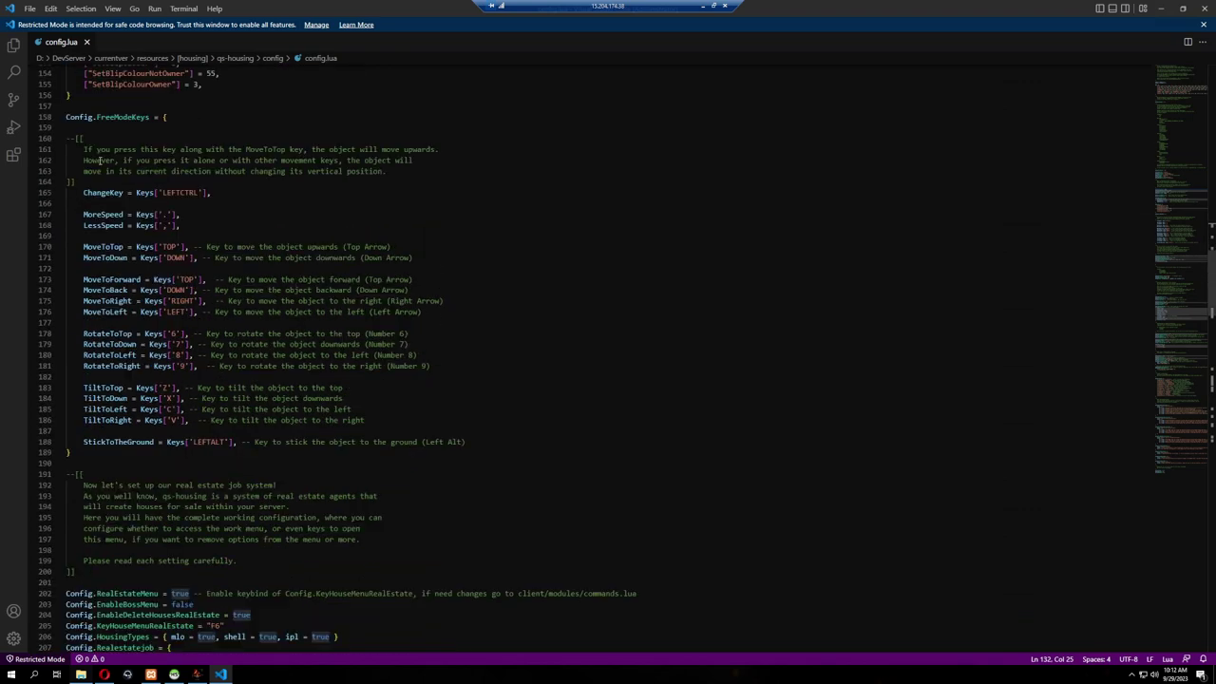
{"action": "scroll", "coordinate": [171, 245], "scroll_direction": "down", "scroll_amount": 7}
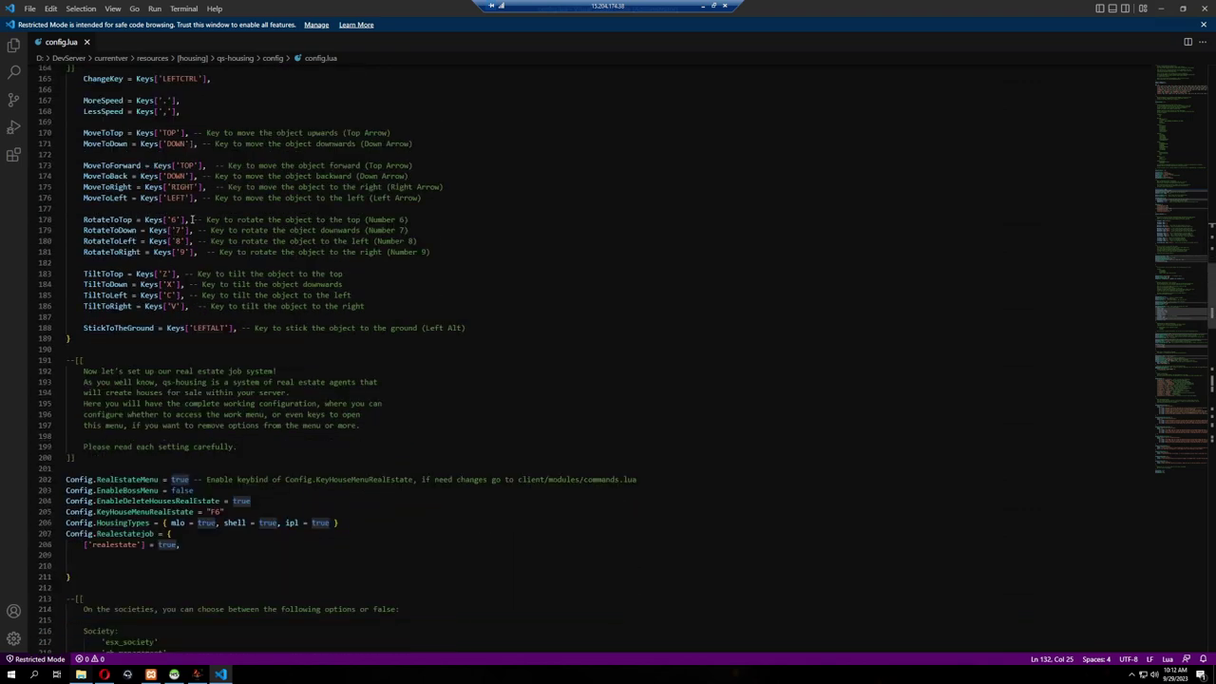
{"action": "scroll", "coordinate": [191, 335], "scroll_direction": "up", "scroll_amount": 5}
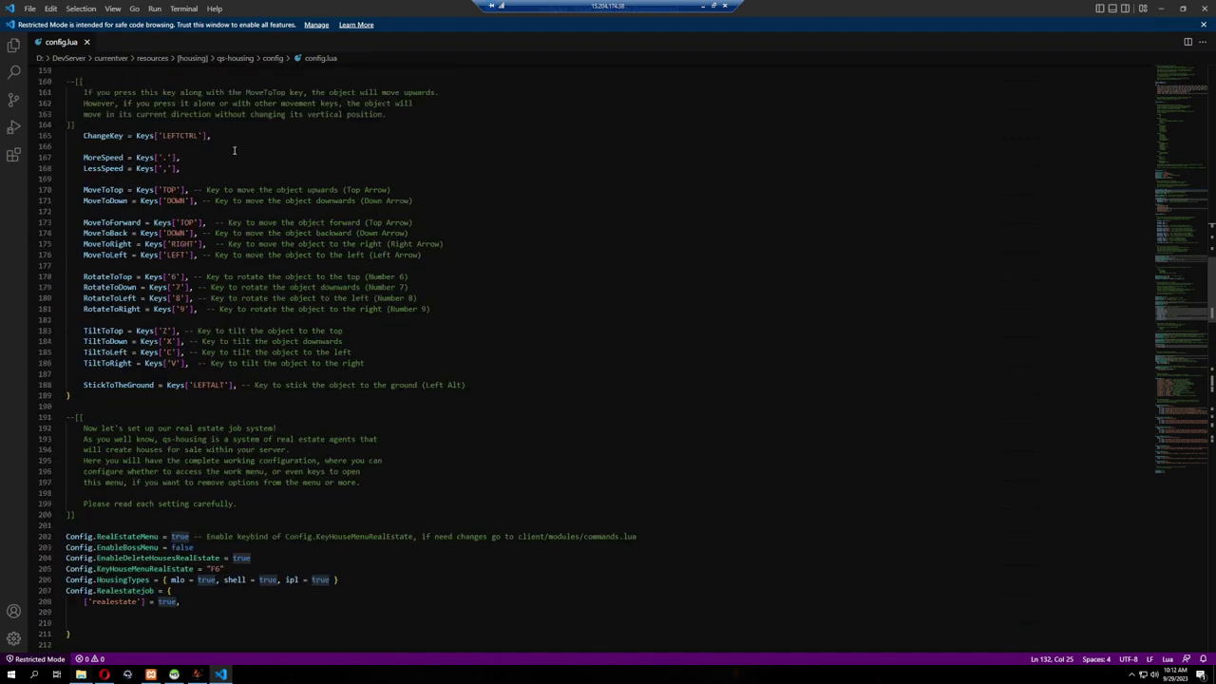
{"action": "scroll", "coordinate": [205, 130], "scroll_direction": "up", "scroll_amount": 2}
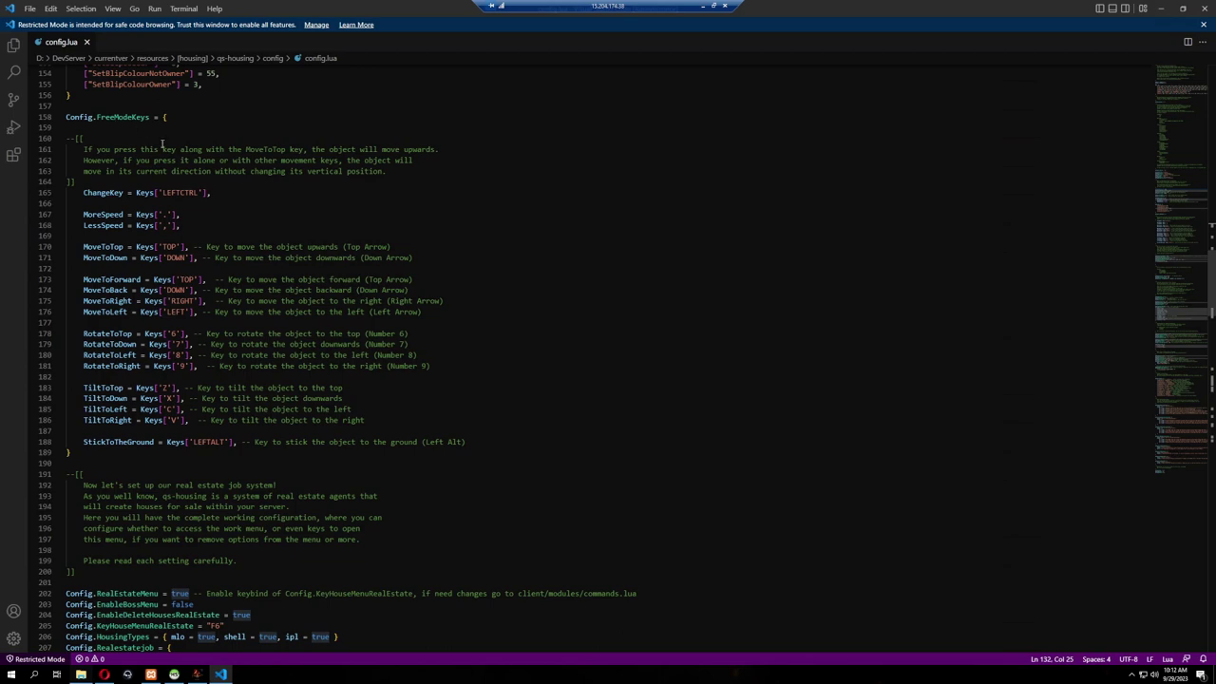
Examine the real estate job settings, including the menu options, housing types and the Config.Realestatejob entry.
{"action": "scroll", "coordinate": [171, 322], "scroll_direction": "down", "scroll_amount": 8}
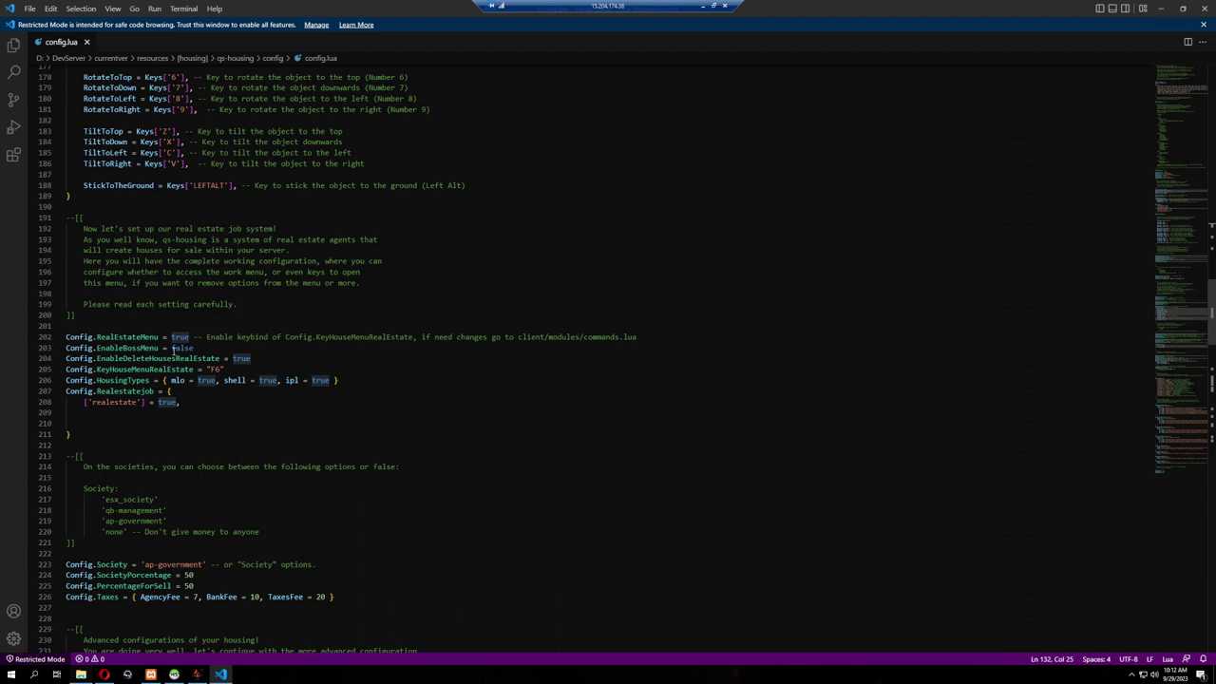
{"action": "scroll", "coordinate": [122, 351], "scroll_direction": "down", "scroll_amount": 1}
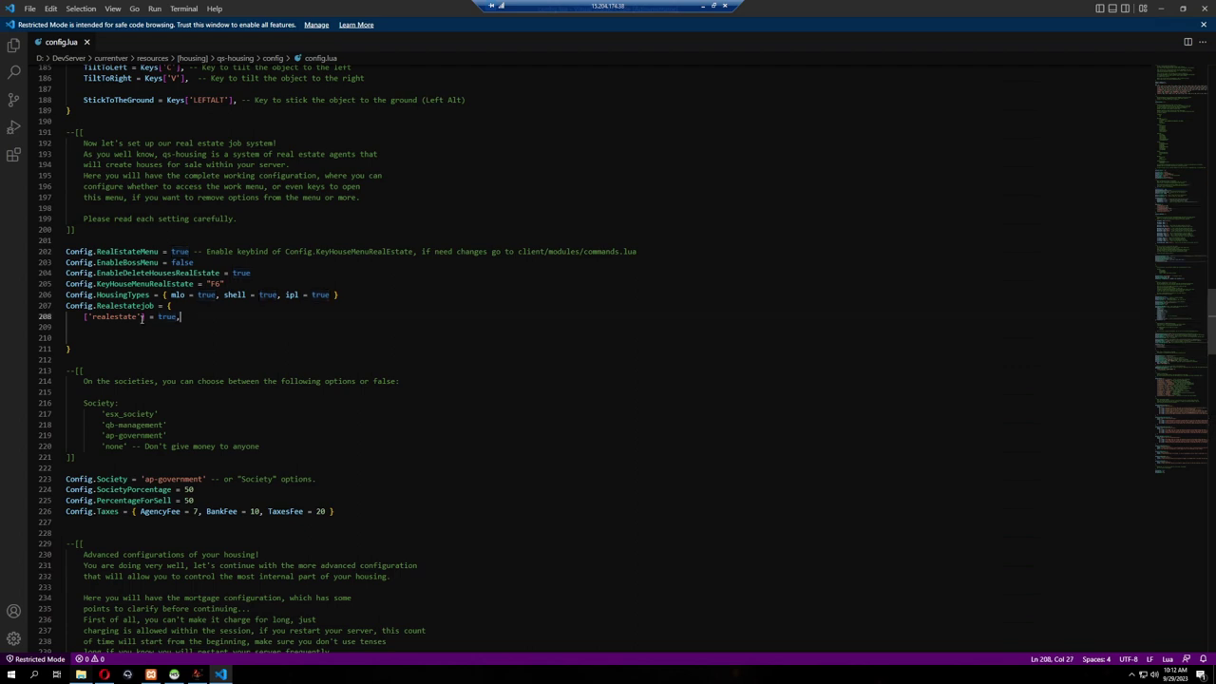
{"action": "left_click_drag", "start_coordinate": [181, 317], "coordinate": [130, 317]}
{"action": "left_click", "coordinate": [422, 408]}
Review the society settings, sale percentages and the agency, bank and tax fees in Config.Taxes.
{"action": "scroll", "coordinate": [420, 407], "scroll_direction": "down", "scroll_amount": 3}
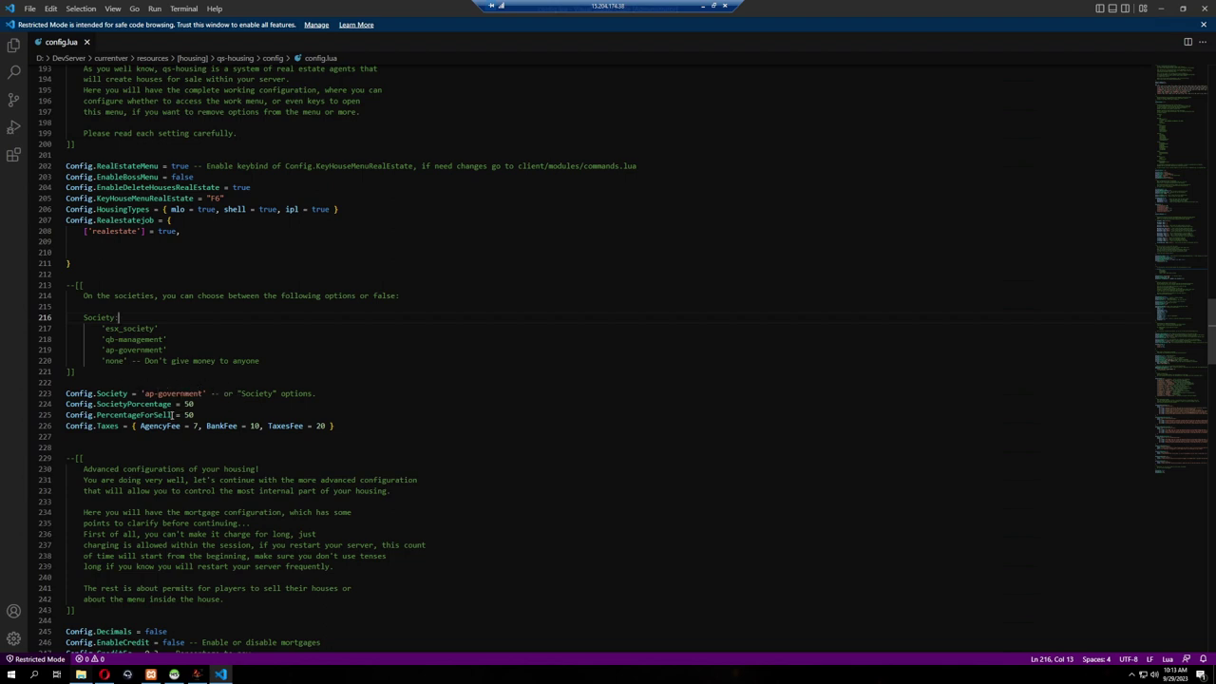
{"action": "scroll", "coordinate": [187, 366], "scroll_direction": "down", "scroll_amount": 2}
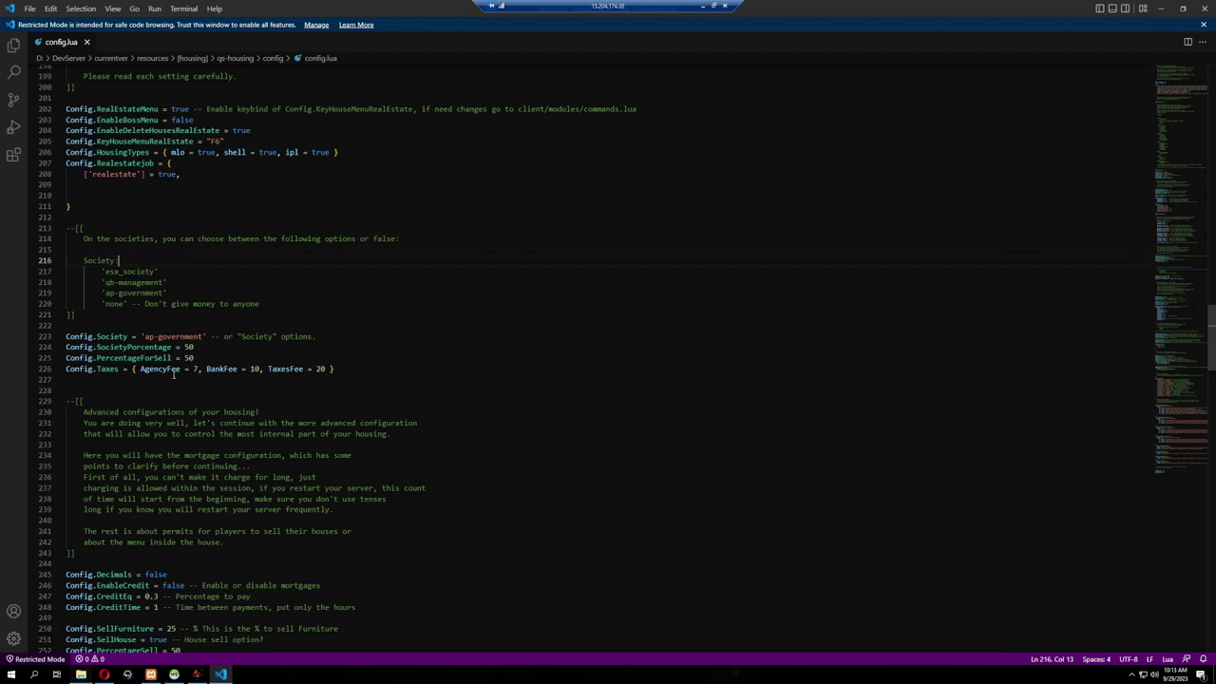
{"action": "double_click", "coordinate": [160, 369]}
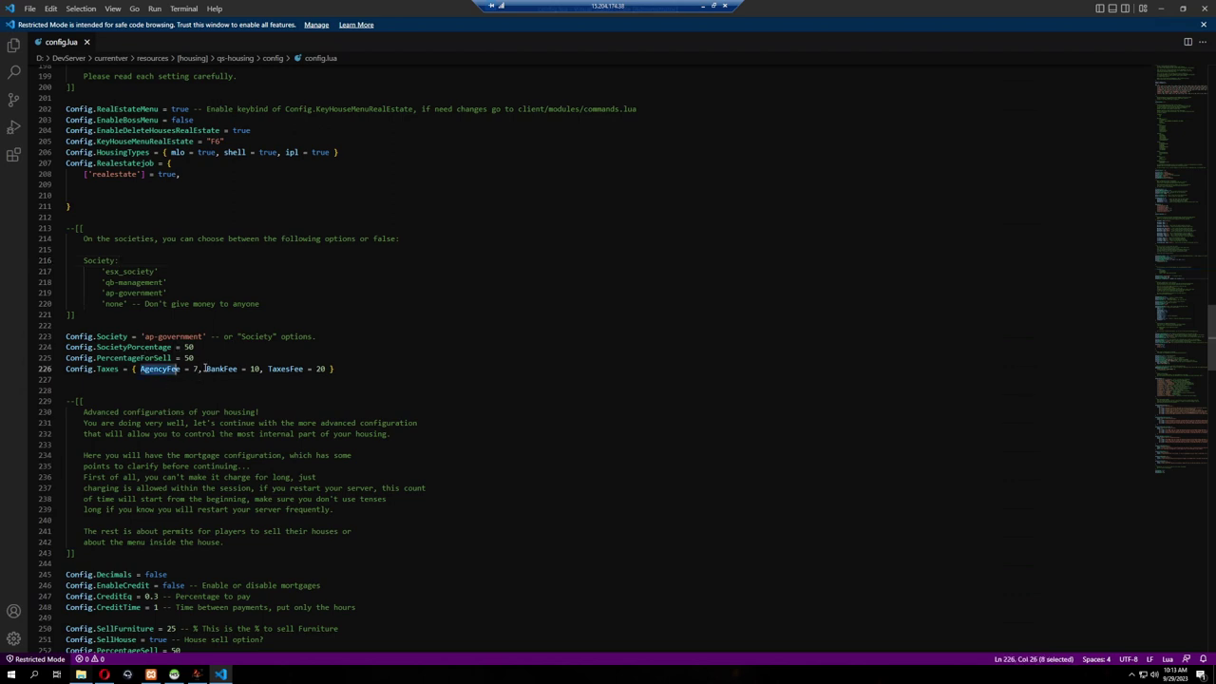
{"action": "left_click_drag", "start_coordinate": [202, 369], "coordinate": [303, 369]}
Review the advanced mortgage credit settings and the options for selling furniture and houses.
{"action": "scroll", "coordinate": [230, 340], "scroll_direction": "down", "scroll_amount": 4}
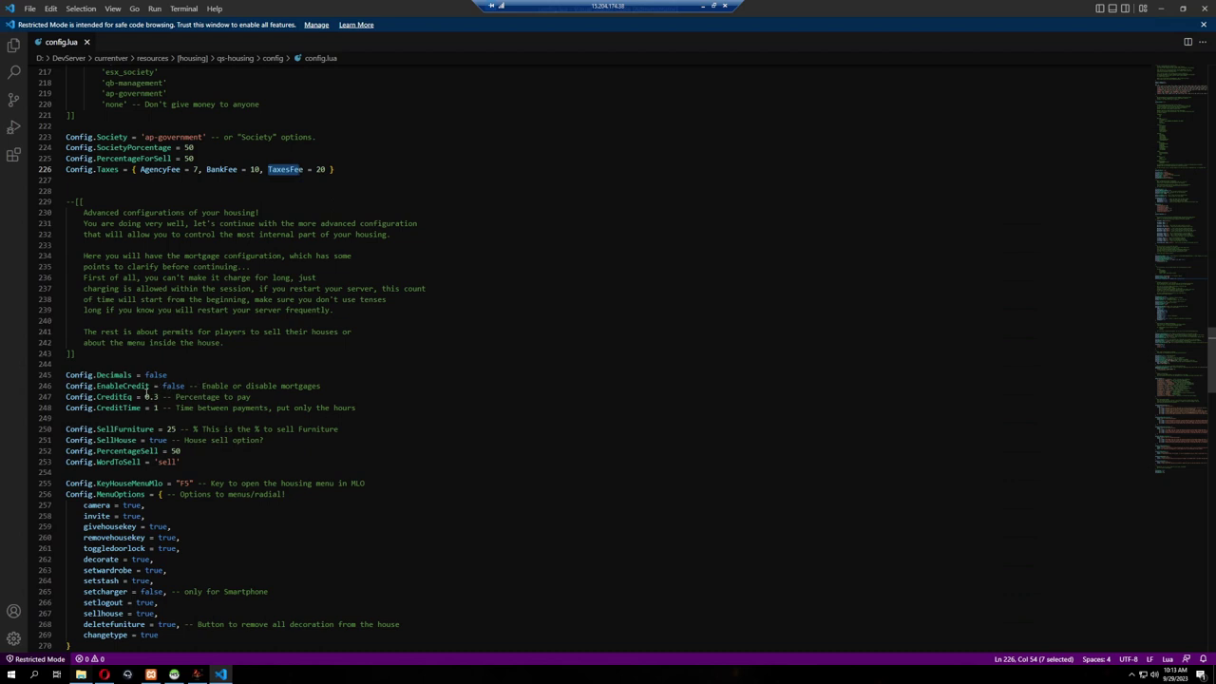
{"action": "left_click_drag", "start_coordinate": [146, 397], "coordinate": [238, 407]}
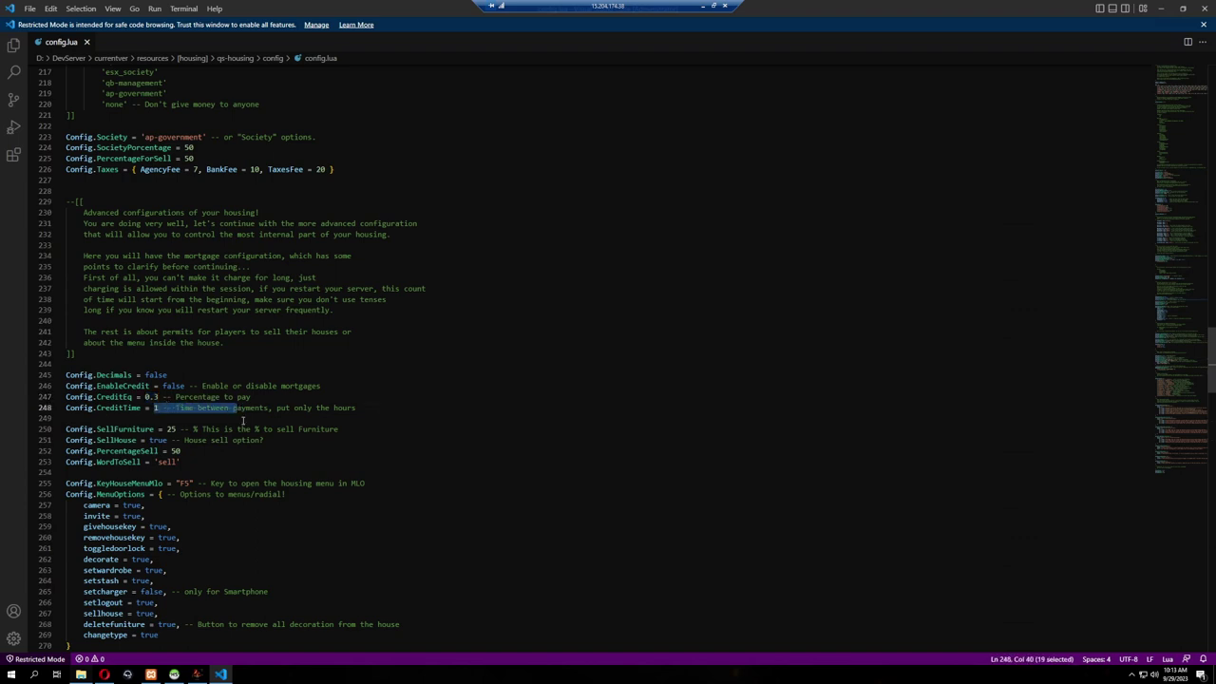
{"action": "left_click", "coordinate": [250, 430]}
{"action": "scroll", "coordinate": [194, 414], "scroll_direction": "down", "scroll_amount": 2}
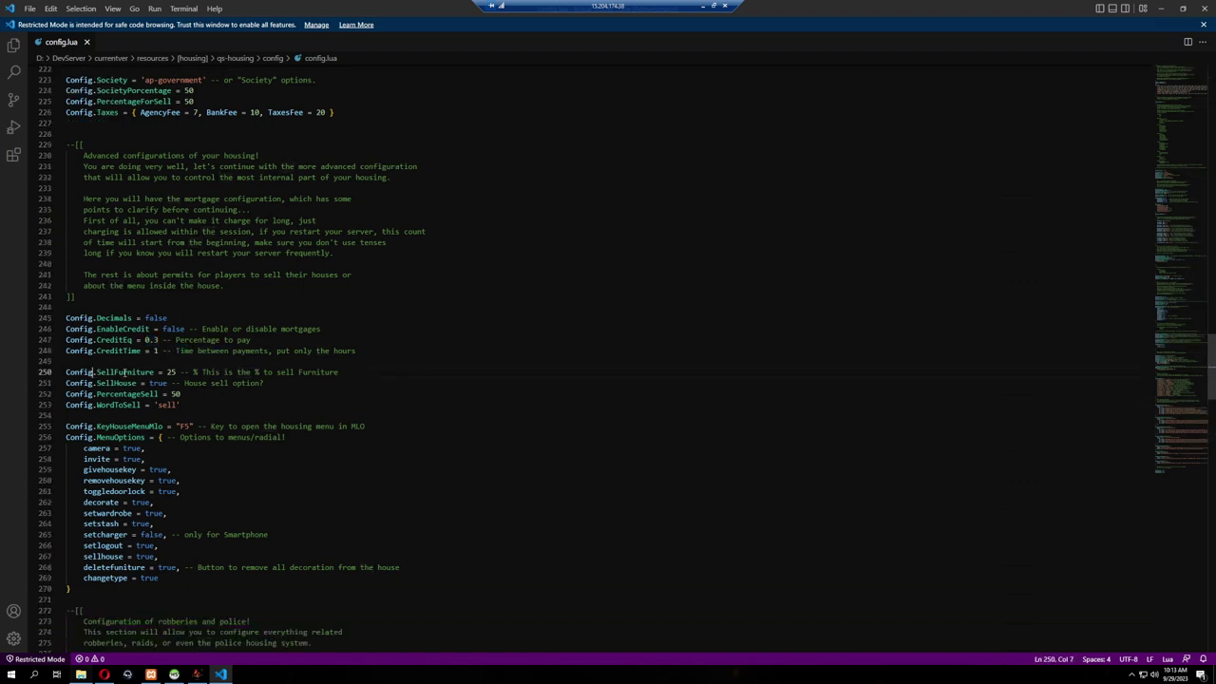
{"action": "left_click_drag", "start_coordinate": [93, 372], "coordinate": [162, 372]}
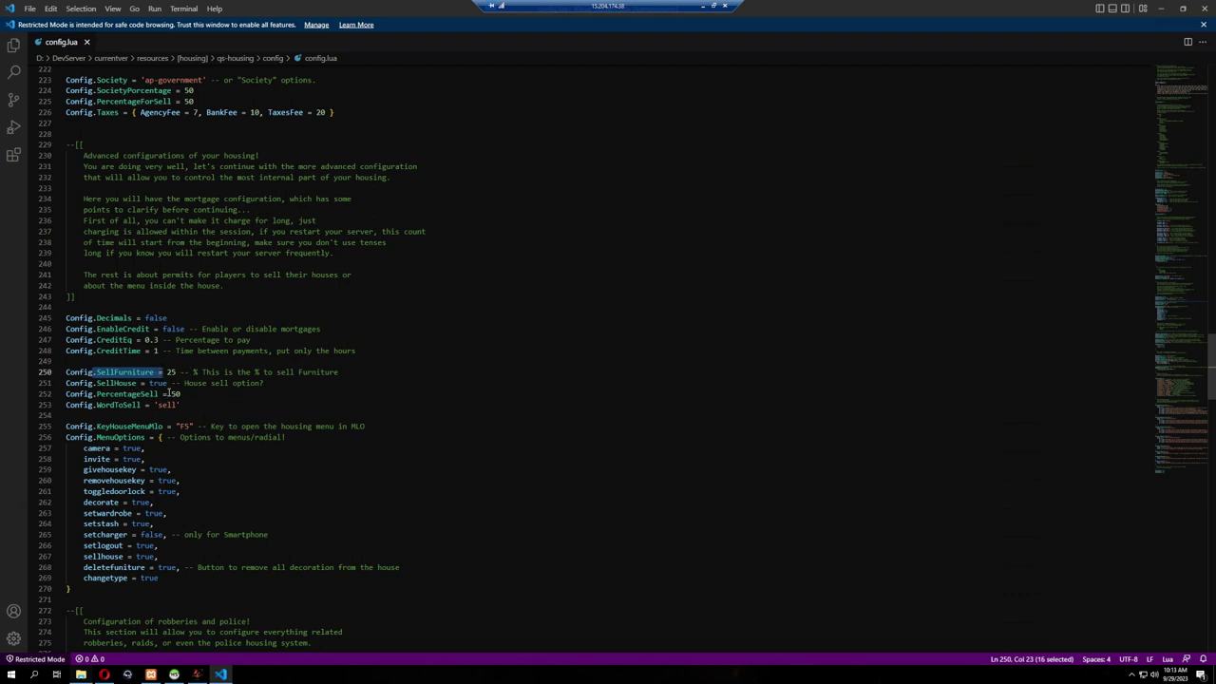
{"action": "left_click_drag", "start_coordinate": [96, 383], "coordinate": [169, 383]}
{"action": "key", "text": "End"}
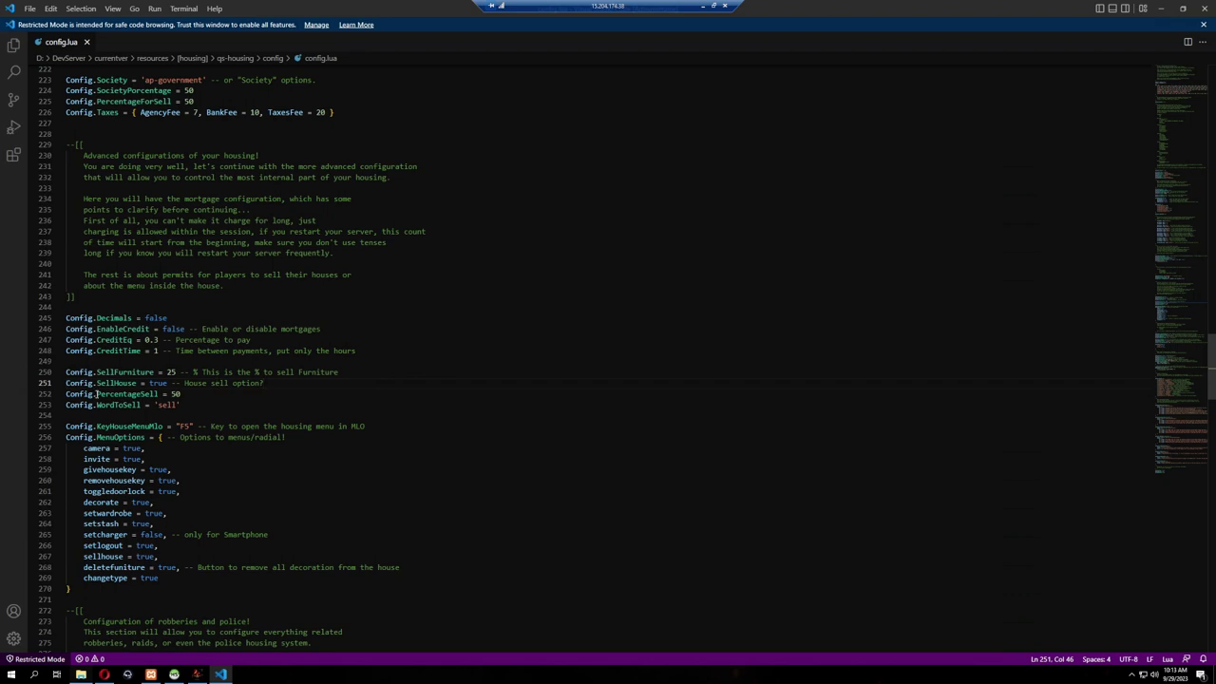
Examine the Config.PercentageSell and Config.WordToSell settings for selling houses.
{"action": "left_click_drag", "start_coordinate": [96, 394], "coordinate": [175, 393]}
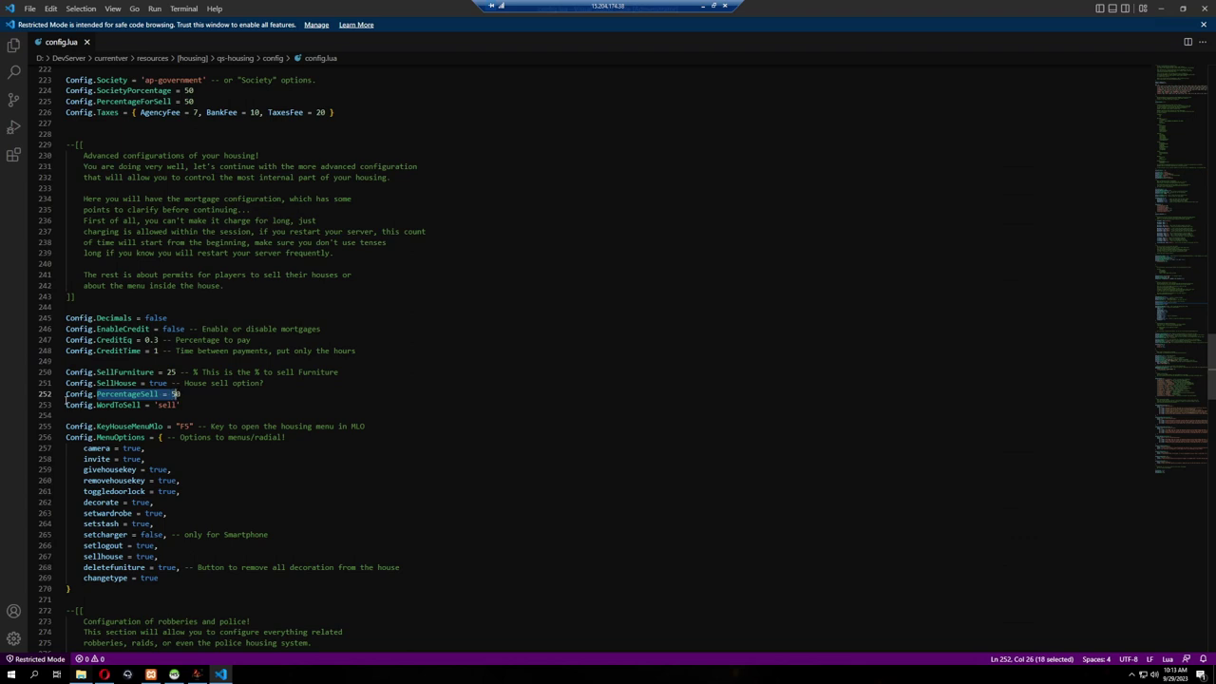
{"action": "key", "text": "End"}
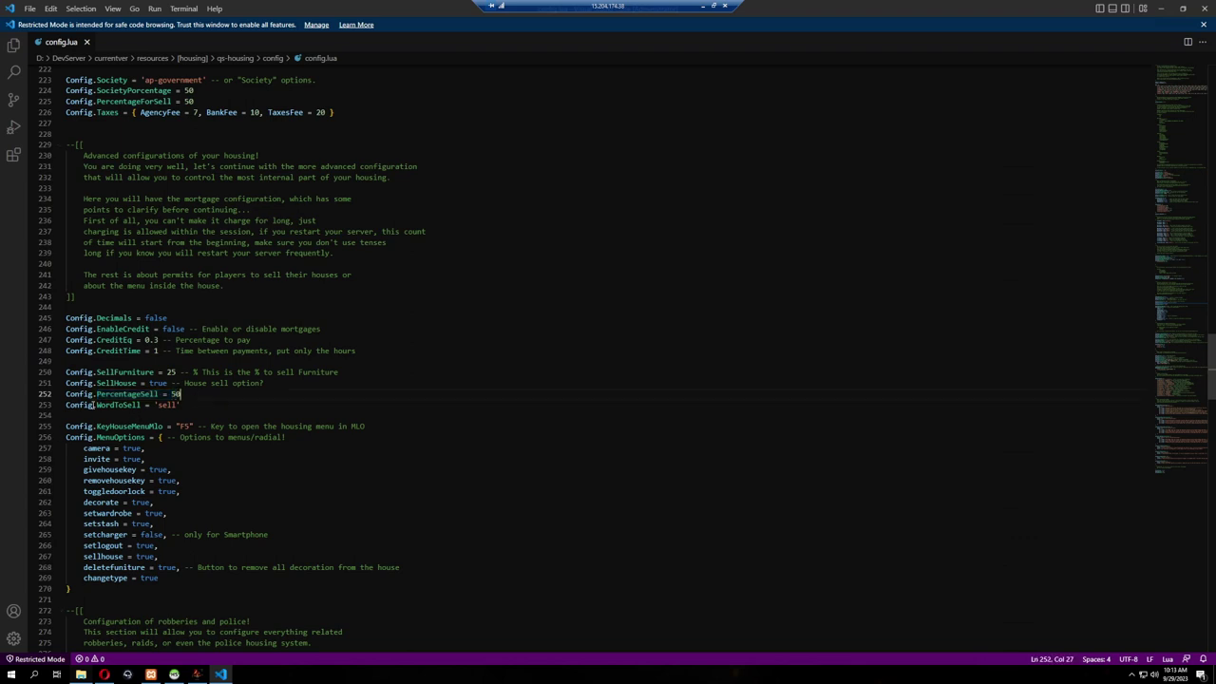
{"action": "key", "text": "shift+Left"}
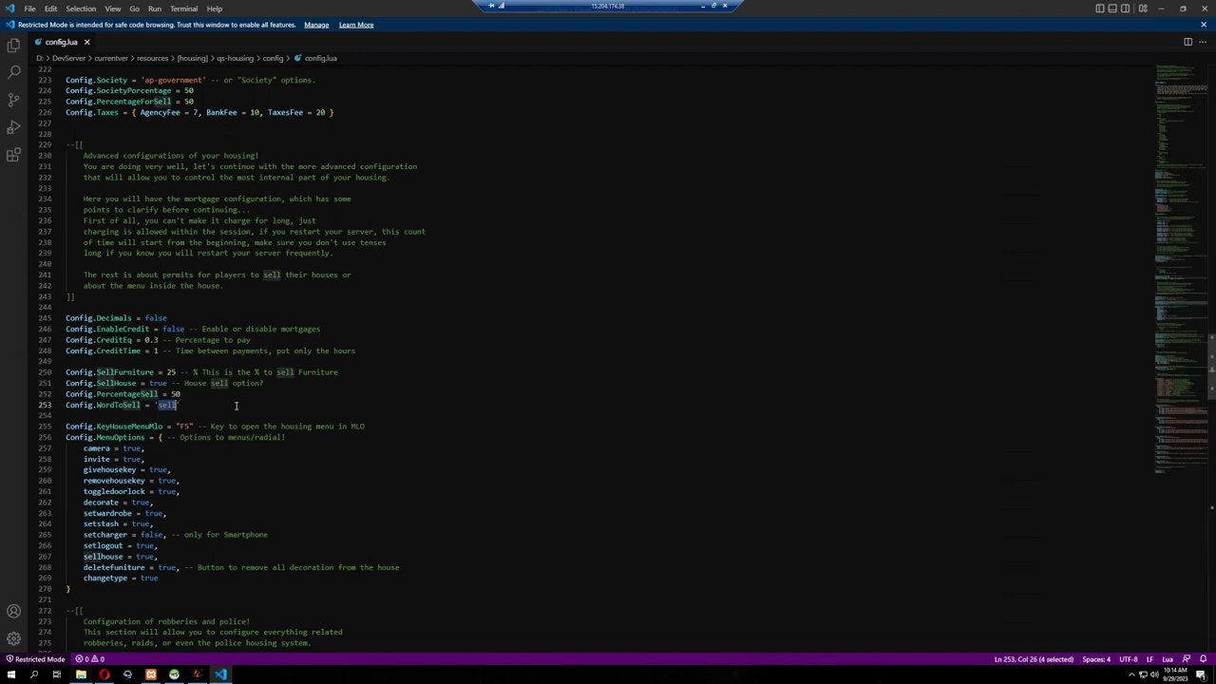
{"action": "left_click", "coordinate": [211, 405]}
Review the Config.MenuOptions entries for the house menu, including camera, house keys, door lock, phone charger and logout.
{"action": "scroll", "coordinate": [225, 426], "scroll_direction": "down", "scroll_amount": 2}
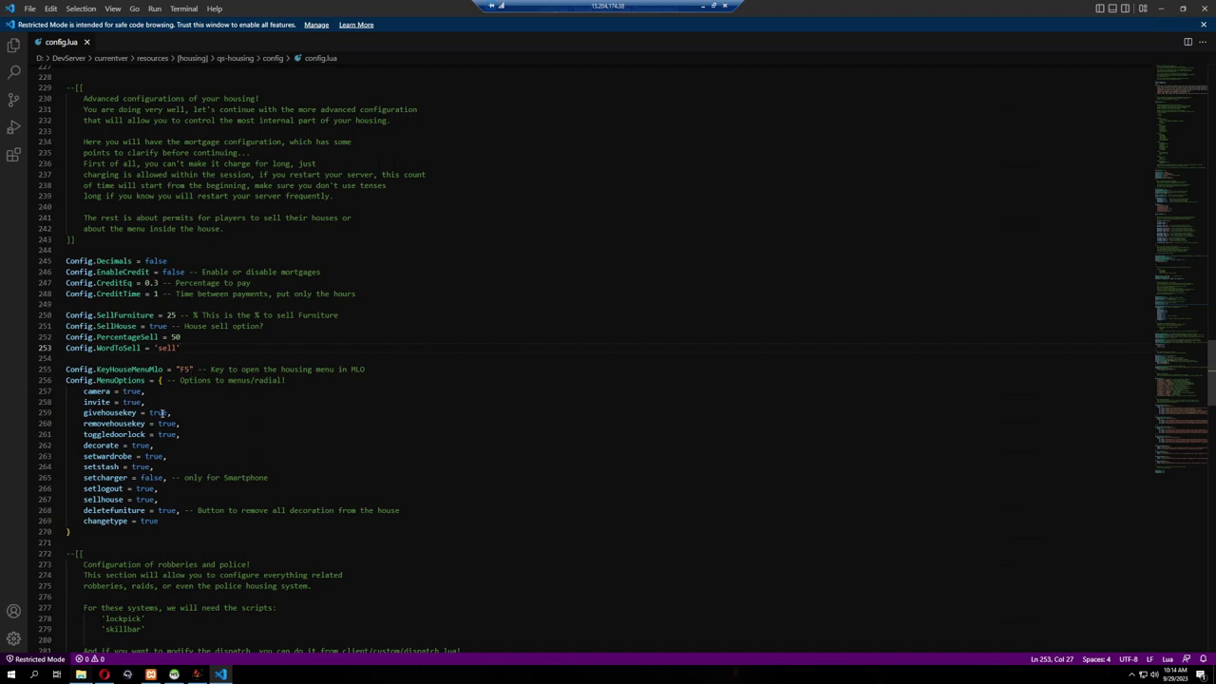
{"action": "left_click", "coordinate": [85, 391]}
{"action": "left_click_drag", "start_coordinate": [83, 412], "coordinate": [138, 478]}
{"action": "double_click", "coordinate": [143, 424]}
{"action": "double_click", "coordinate": [142, 434]}
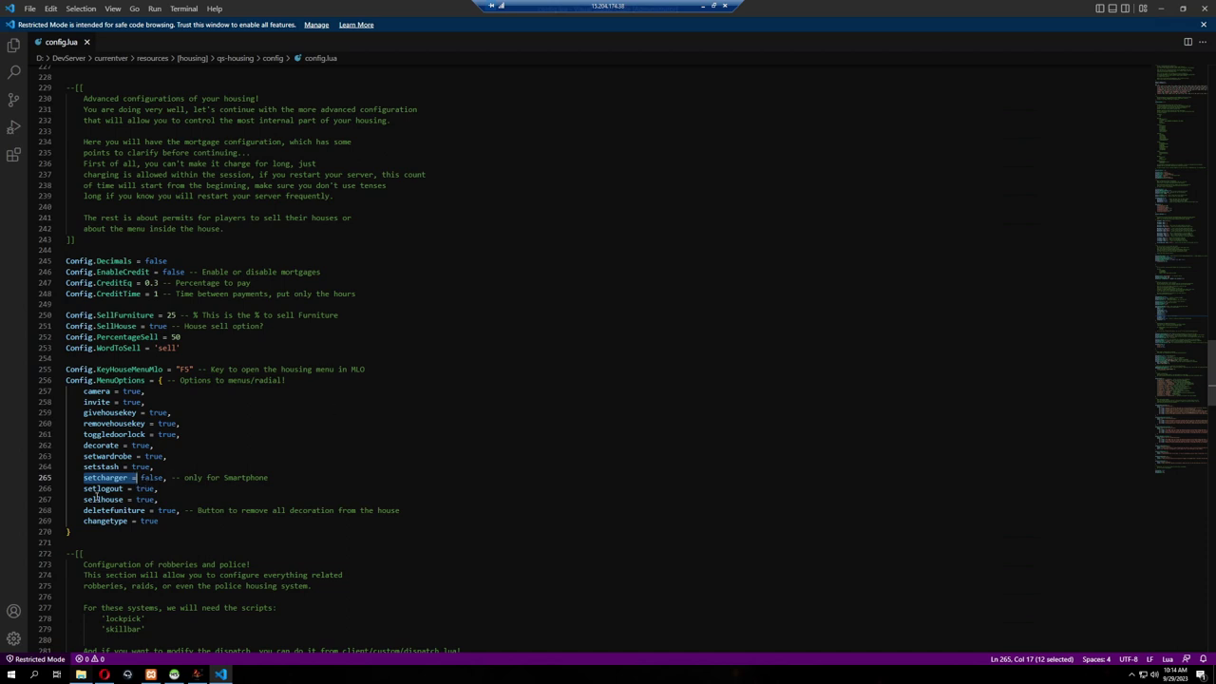
{"action": "left_click_drag", "start_coordinate": [84, 489], "coordinate": [125, 488]}
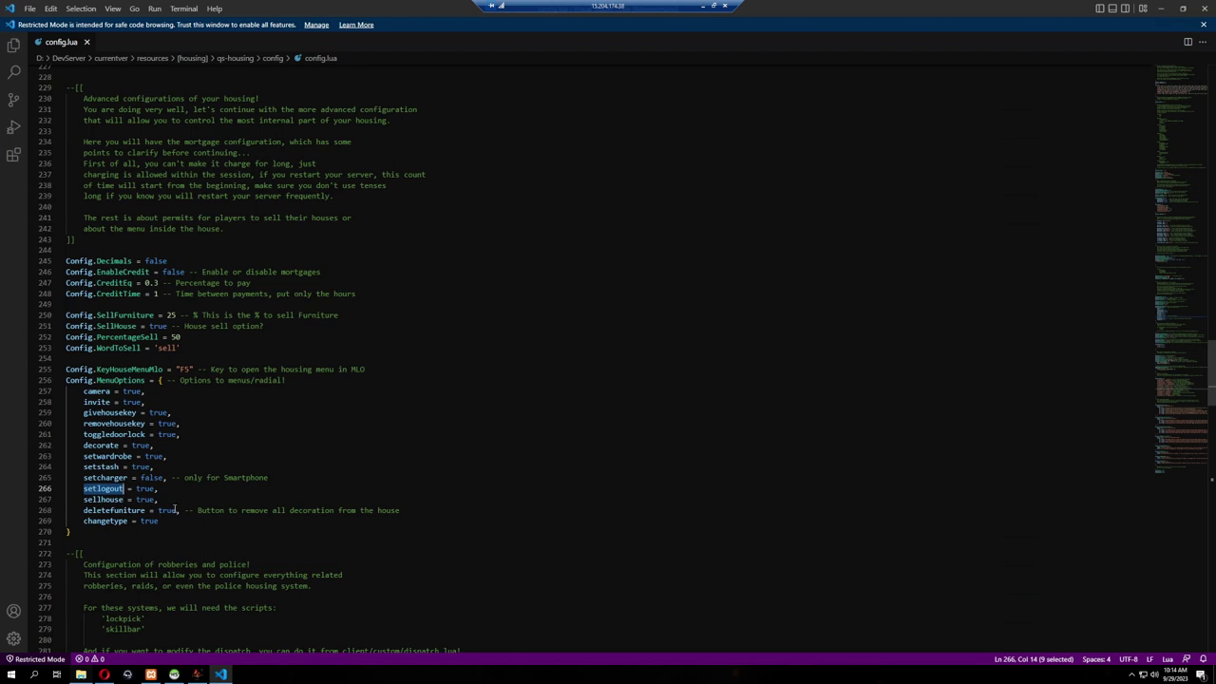
Examine the robbery and police settings, including the raid item, rams needed, lockpick break chance and Config.PoliceJob list.
{"action": "scroll", "coordinate": [252, 467], "scroll_direction": "down", "scroll_amount": 1}
{"action": "scroll", "coordinate": [245, 427], "scroll_direction": "down", "scroll_amount": 4}
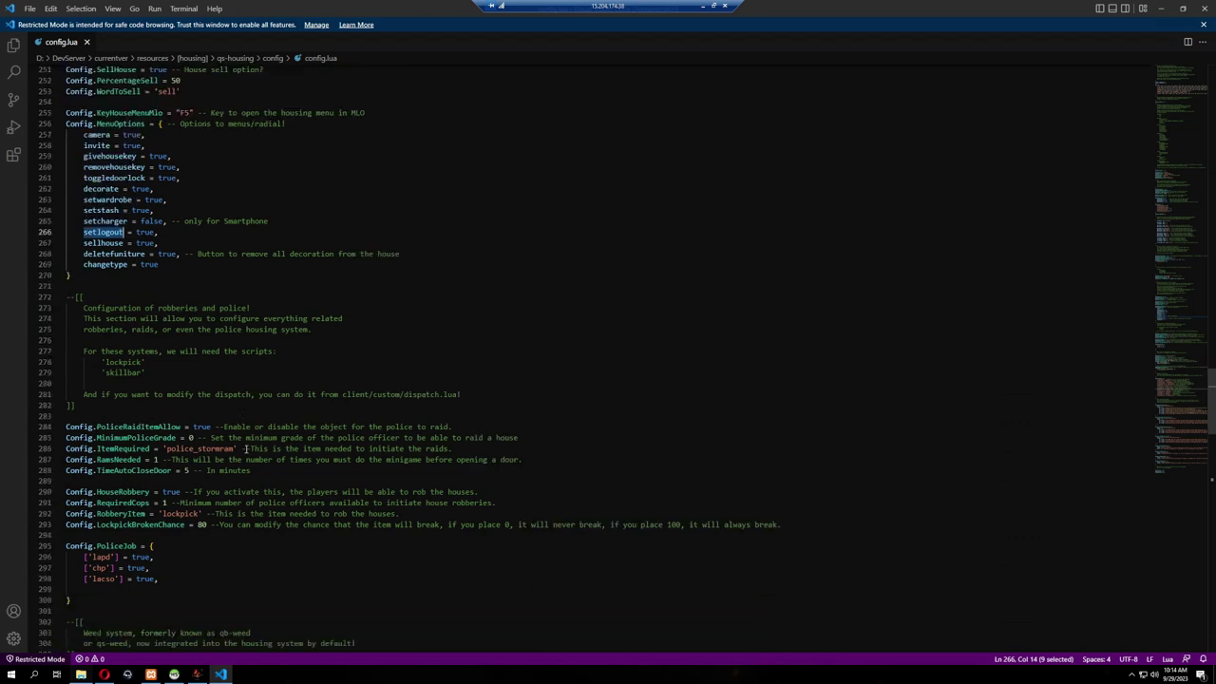
{"action": "left_click_drag", "start_coordinate": [166, 448], "coordinate": [239, 448]}
{"action": "double_click", "coordinate": [155, 460]}
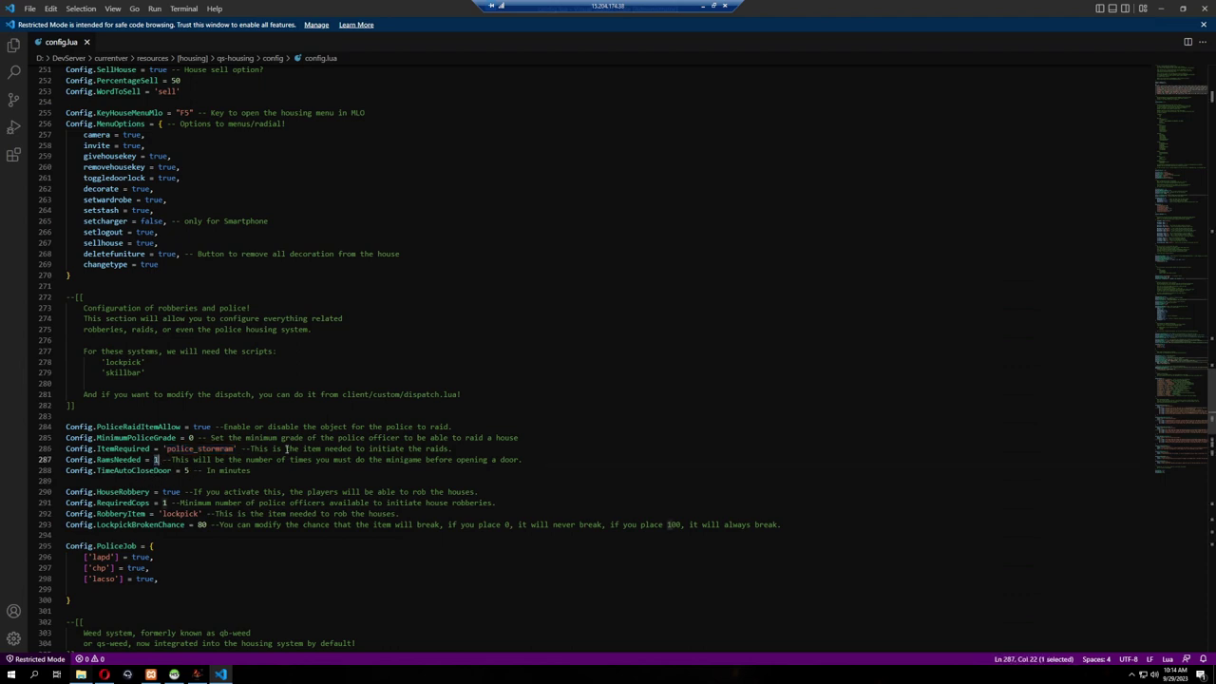
{"action": "scroll", "coordinate": [144, 450], "scroll_direction": "down", "scroll_amount": 3}
{"action": "left_click_drag", "start_coordinate": [98, 406], "coordinate": [218, 439]}
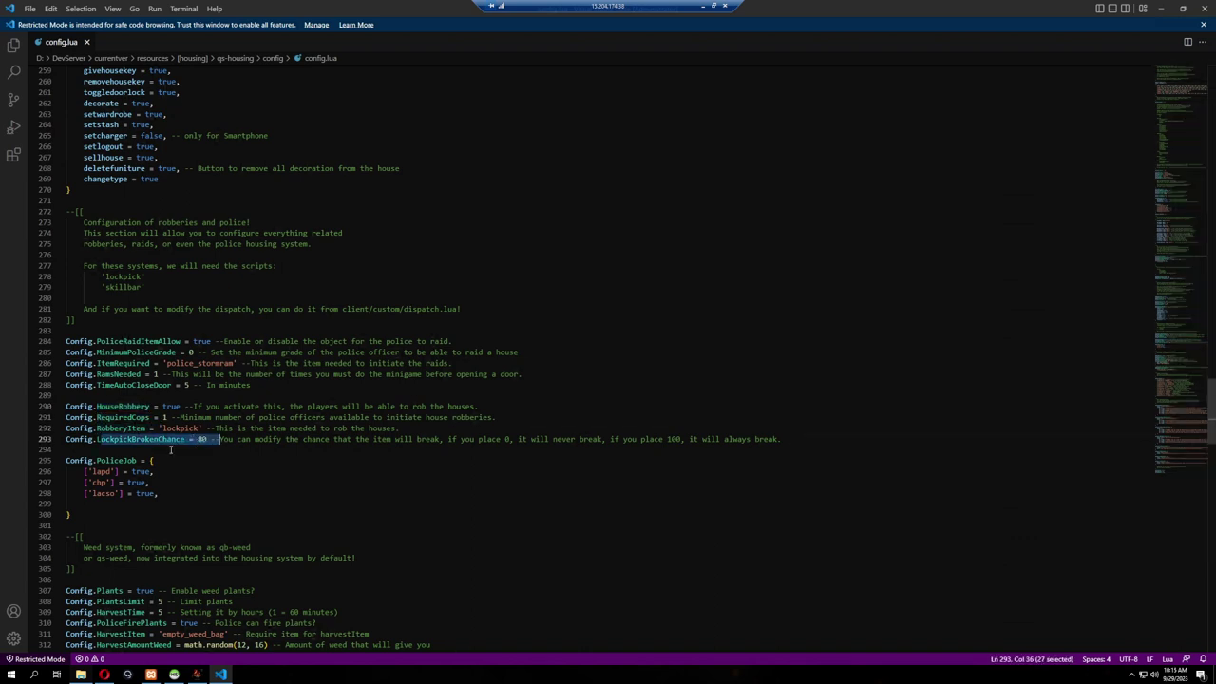
{"action": "scroll", "coordinate": [159, 437], "scroll_direction": "down", "scroll_amount": 2}
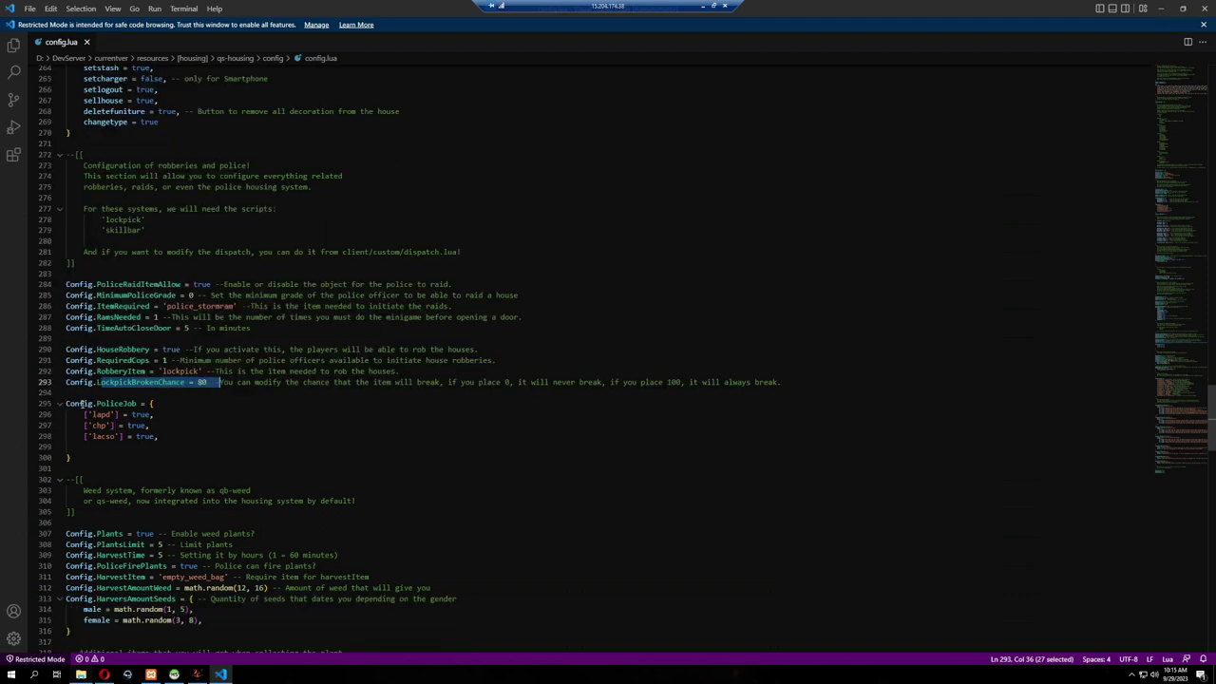
{"action": "left_click_drag", "start_coordinate": [66, 404], "coordinate": [153, 404]}
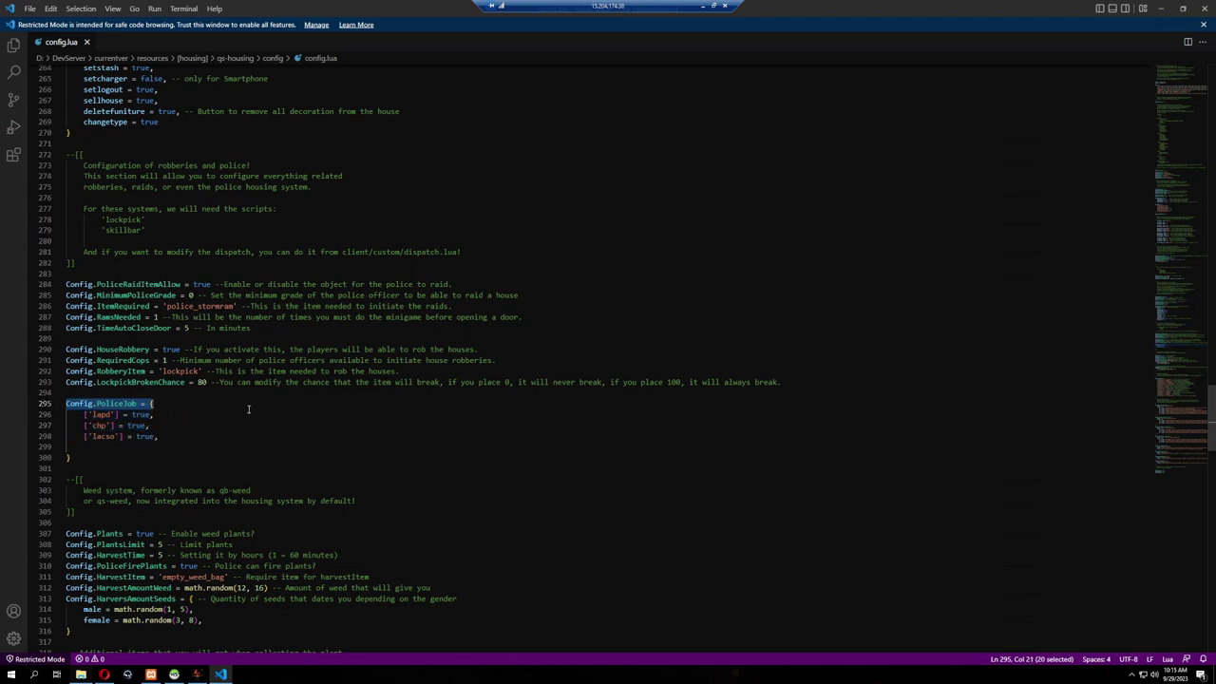
Review the weed system settings for police burning plants, the harvest item, and the weed and seed amounts.
{"action": "scroll", "coordinate": [249, 409], "scroll_direction": "down", "scroll_amount": 2}
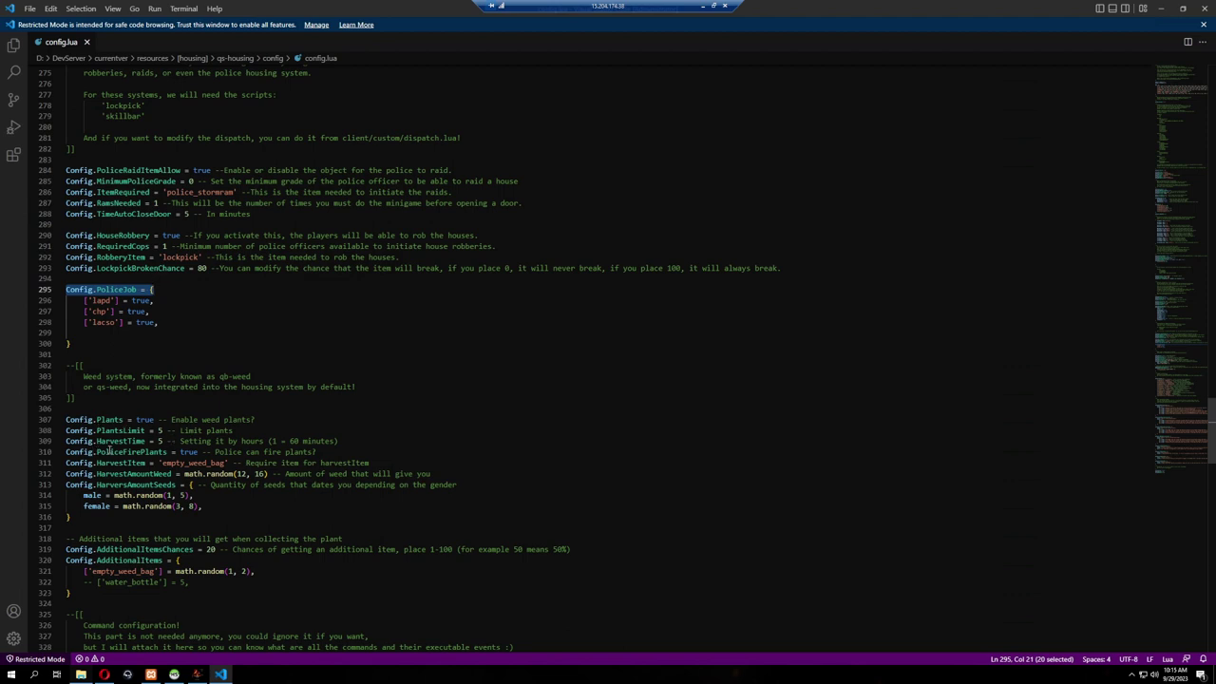
{"action": "left_click_drag", "start_coordinate": [102, 452], "coordinate": [176, 452]}
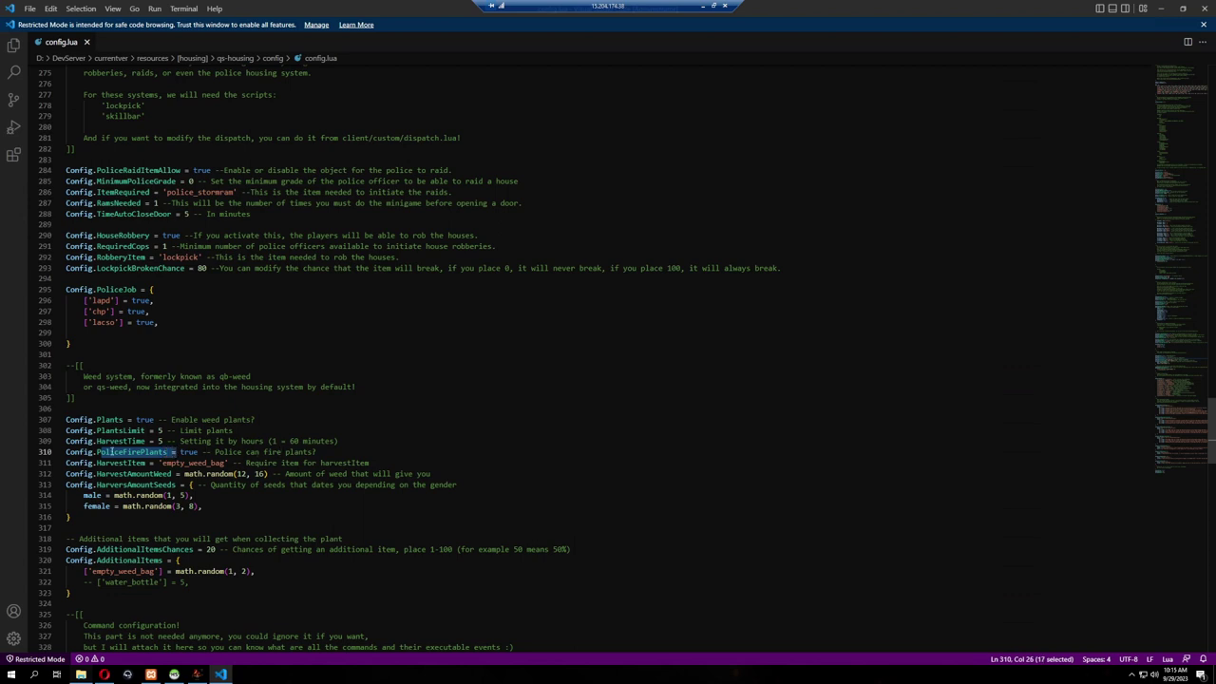
{"action": "left_click_drag", "start_coordinate": [97, 462], "coordinate": [249, 463]}
{"action": "left_click_drag", "start_coordinate": [98, 473], "coordinate": [266, 473]}
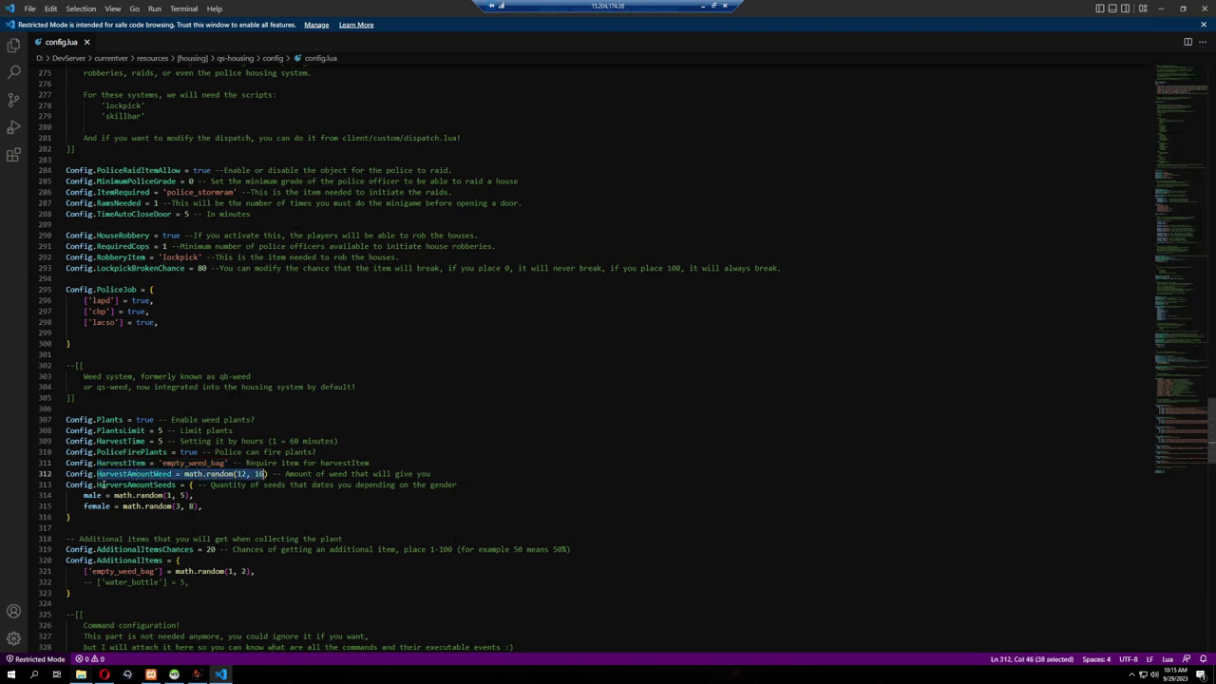
{"action": "left_click_drag", "start_coordinate": [96, 485], "coordinate": [178, 473]}
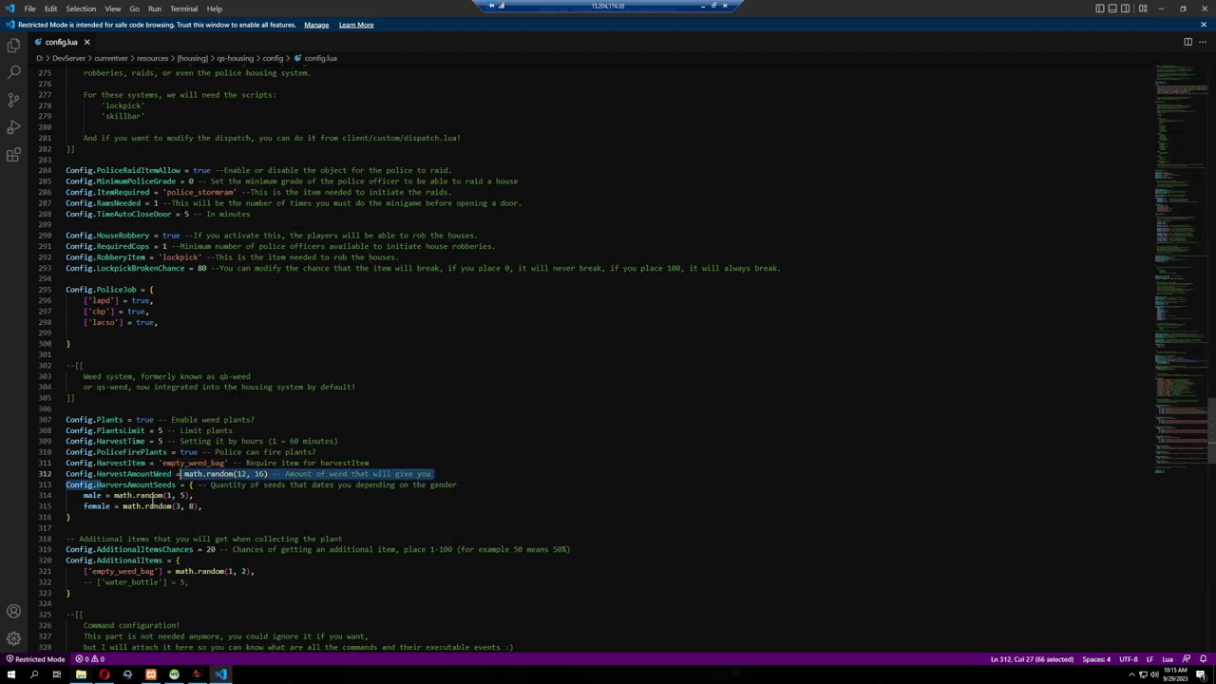
{"action": "key", "text": "Down"}
{"action": "key", "text": "Down"}
{"action": "key", "text": "Down"}
{"action": "key", "text": "End"}
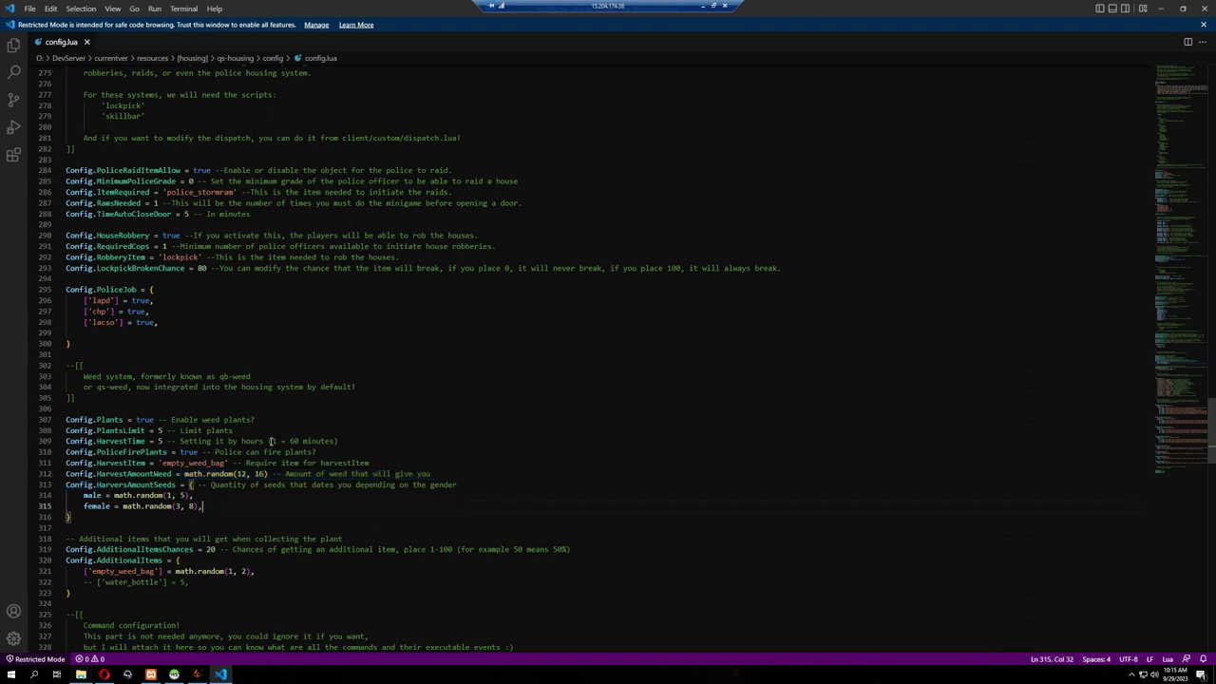
Examine Config.AdditionalItemsChances and the Config.AdditionalItems list for extra items from harvested plants.
{"action": "scroll", "coordinate": [275, 439], "scroll_direction": "down", "scroll_amount": 4}
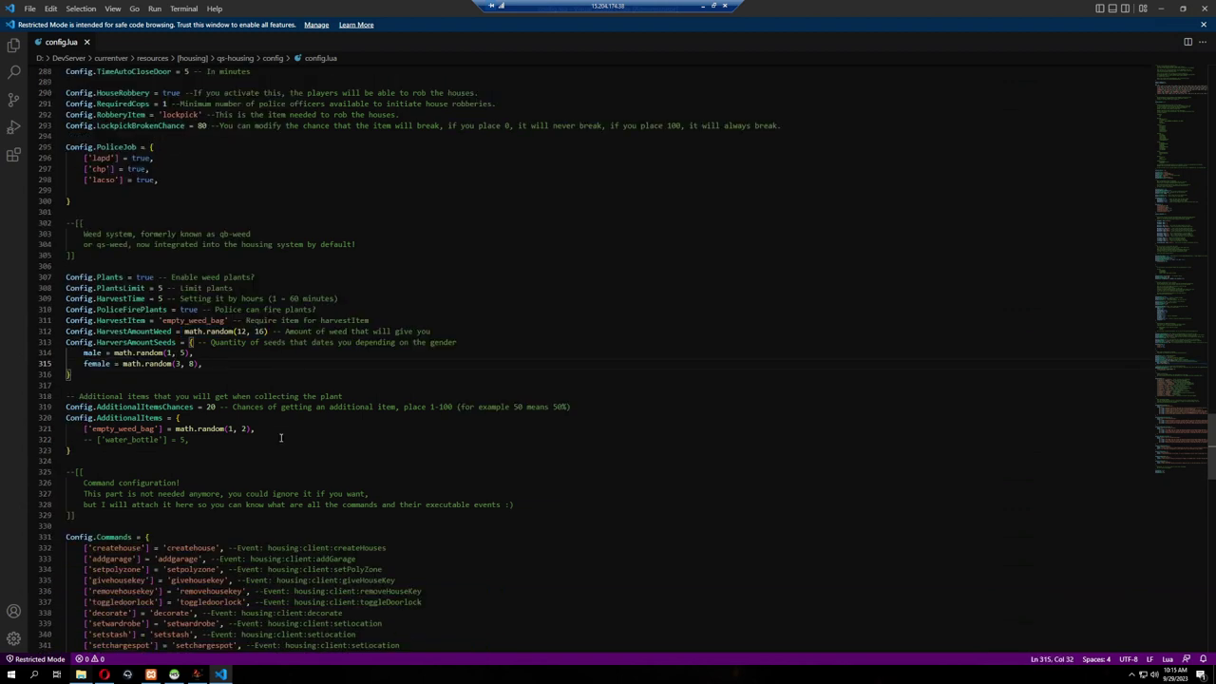
{"action": "left_click", "coordinate": [207, 406]}
{"action": "key", "text": "shift+Right"}
{"action": "key", "text": "shift+Right"}
{"action": "key", "text": "shift+Right"}
{"action": "key", "text": "shift+Right"}
{"action": "key", "text": "shift+Right"}
{"action": "key", "text": "shift+Right"}
{"action": "key", "text": "shift+Right"}
{"action": "key", "text": "shift+Right"}
{"action": "key", "text": "shift+Right"}
{"action": "key", "text": "shift+Right"}
{"action": "key", "text": "shift+Right"}
{"action": "key", "text": "shift+Right"}
{"action": "key", "text": "shift+Right"}
{"action": "key", "text": "shift+Right"}
{"action": "key", "text": "shift+Right"}
{"action": "key", "text": "shift+Right"}
{"action": "key", "text": "shift+Right"}
{"action": "key", "text": "shift+Right"}
{"action": "key", "text": "shift+Right"}
{"action": "key", "text": "shift+Right"}
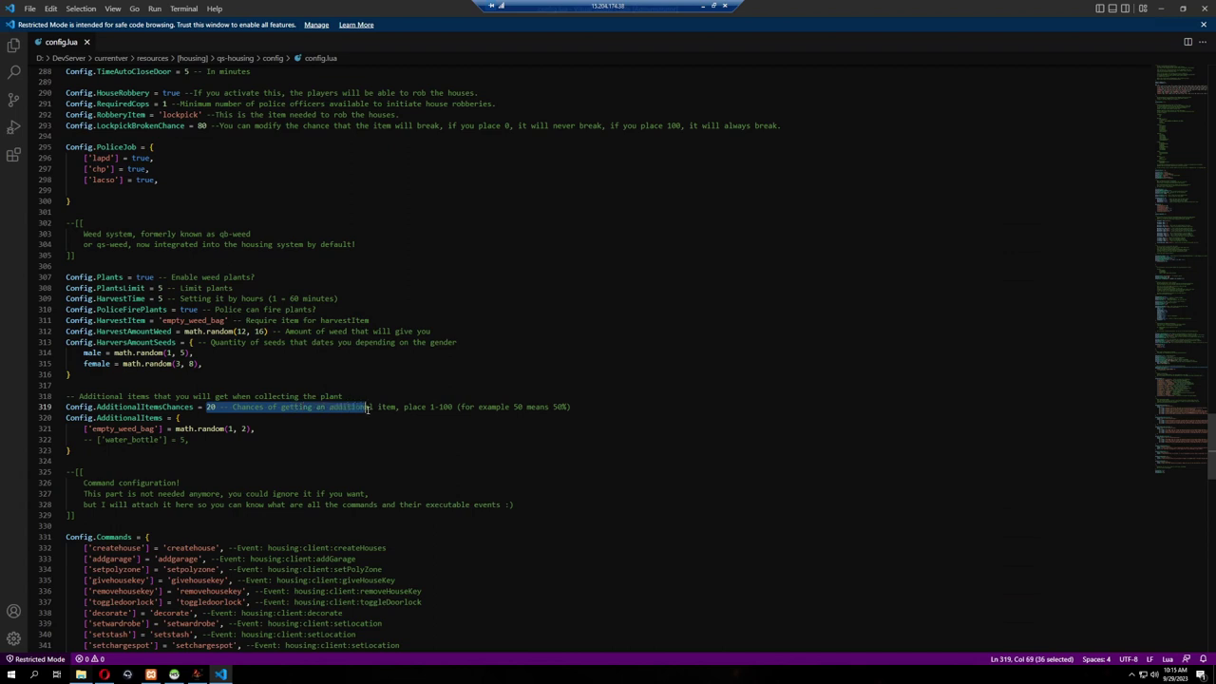
{"action": "left_click", "coordinate": [88, 426]}
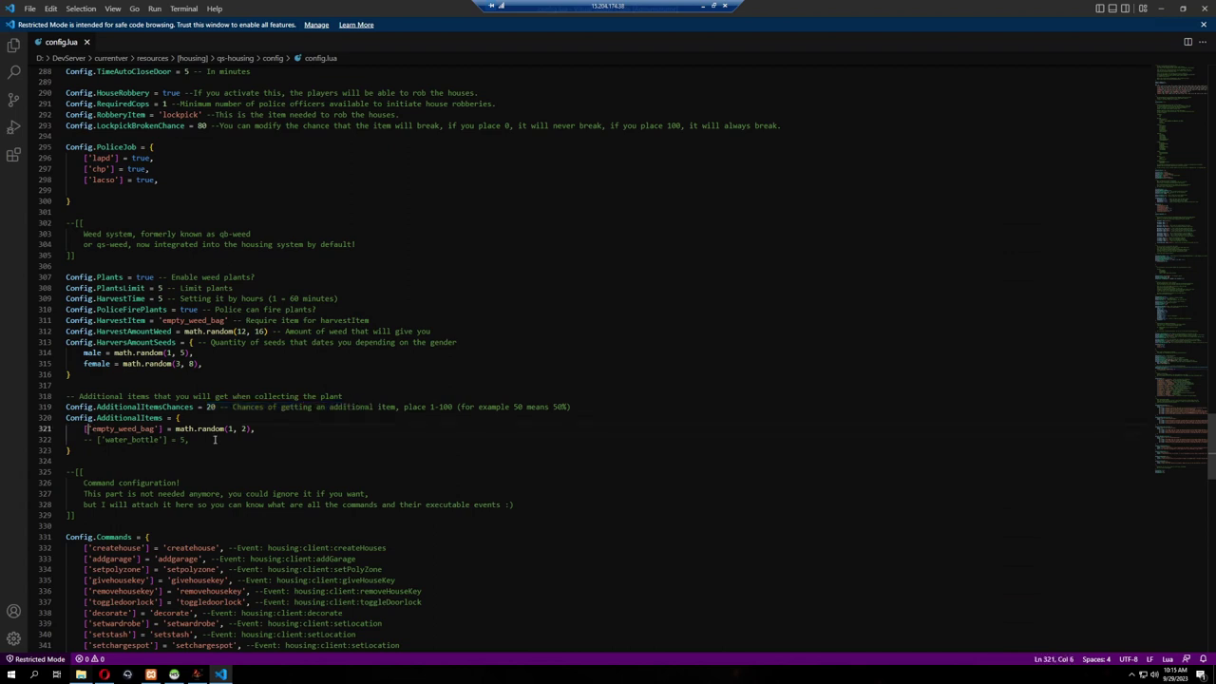
Review the Config.Commands list of housing commands and their executable events.
{"action": "left_click", "coordinate": [293, 482]}
{"action": "scroll", "coordinate": [294, 468], "scroll_direction": "down", "scroll_amount": 6}
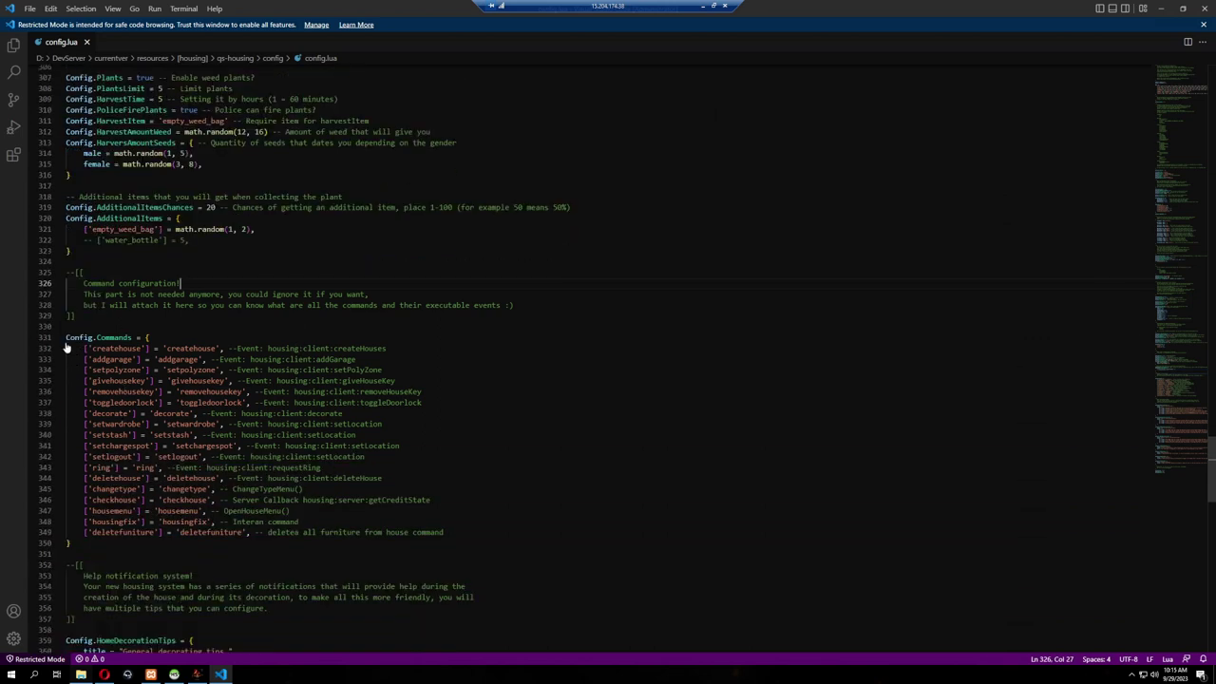
{"action": "left_click_drag", "start_coordinate": [66, 337], "coordinate": [306, 488]}
{"action": "left_click_drag", "start_coordinate": [359, 435], "coordinate": [361, 335]}
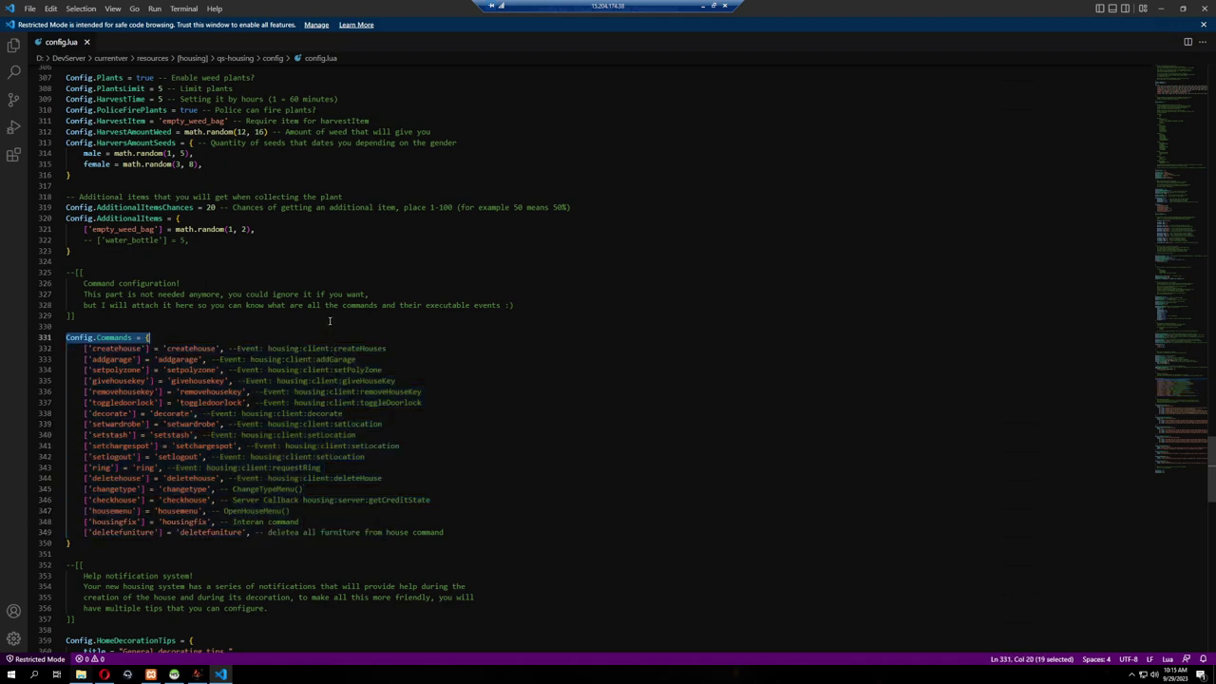
{"action": "left_click", "coordinate": [328, 319]}
Look over the help notification texts and the debug settings at the end of config.lua.
{"action": "scroll", "coordinate": [323, 346], "scroll_direction": "down", "scroll_amount": 4}
{"action": "scroll", "coordinate": [323, 347], "scroll_direction": "down", "scroll_amount": 20}
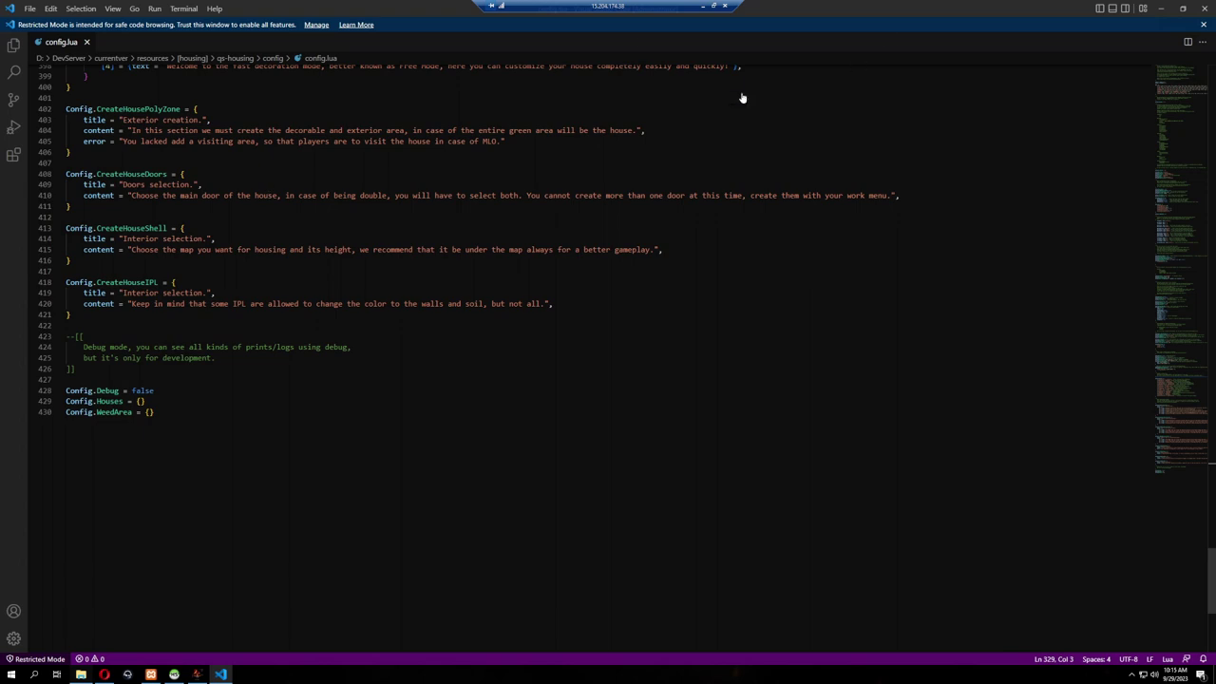
{"action": "scroll", "coordinate": [741, 98], "scroll_direction": "up", "scroll_amount": 1}
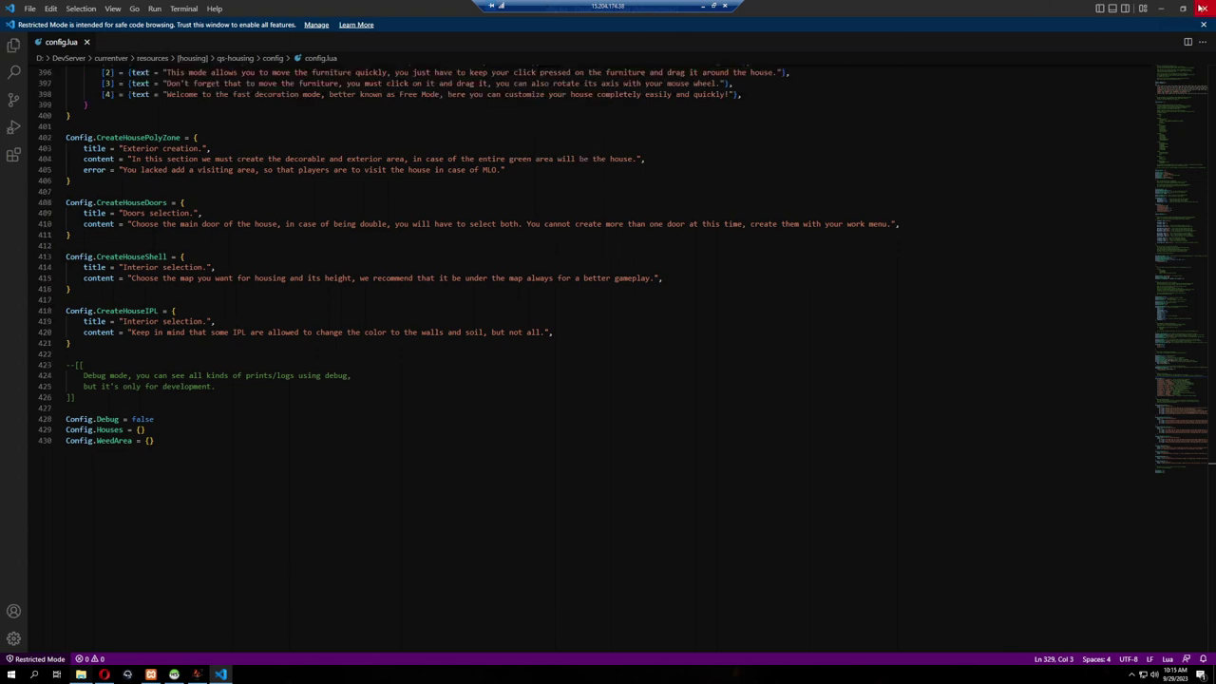
Close config.lua and go back to the qs-housing folder in File Explorer.
{"action": "left_click", "coordinate": [1201, 8]}
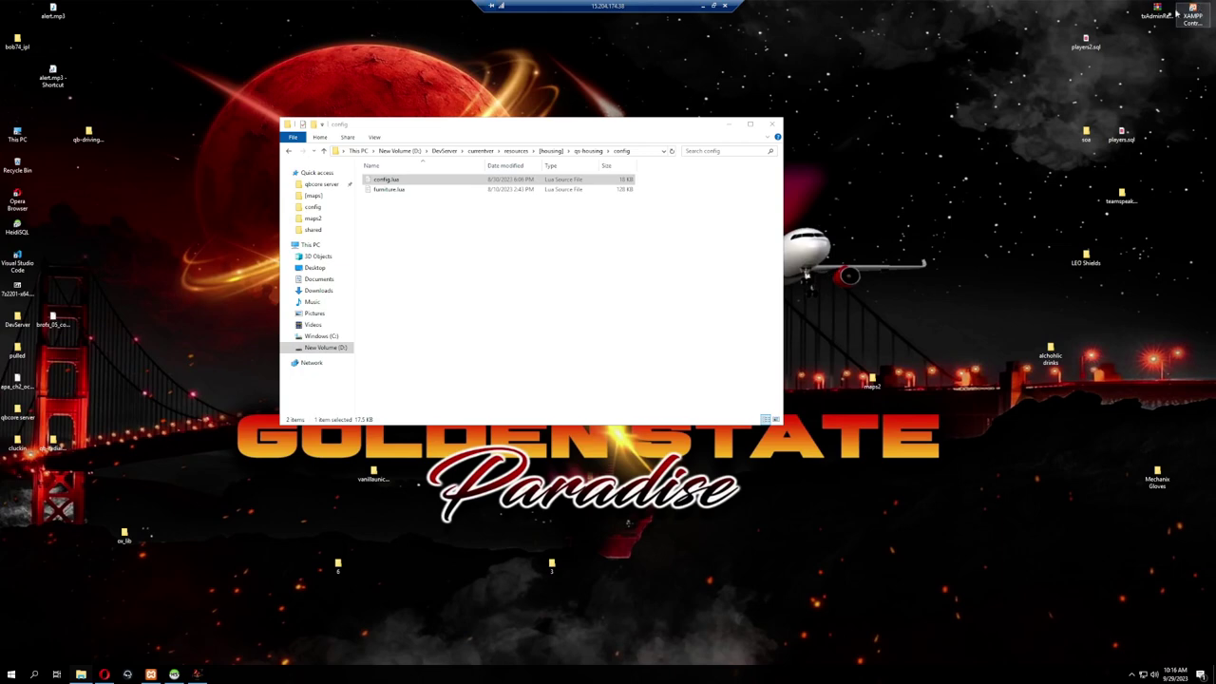
{"action": "left_click", "coordinate": [288, 153]}
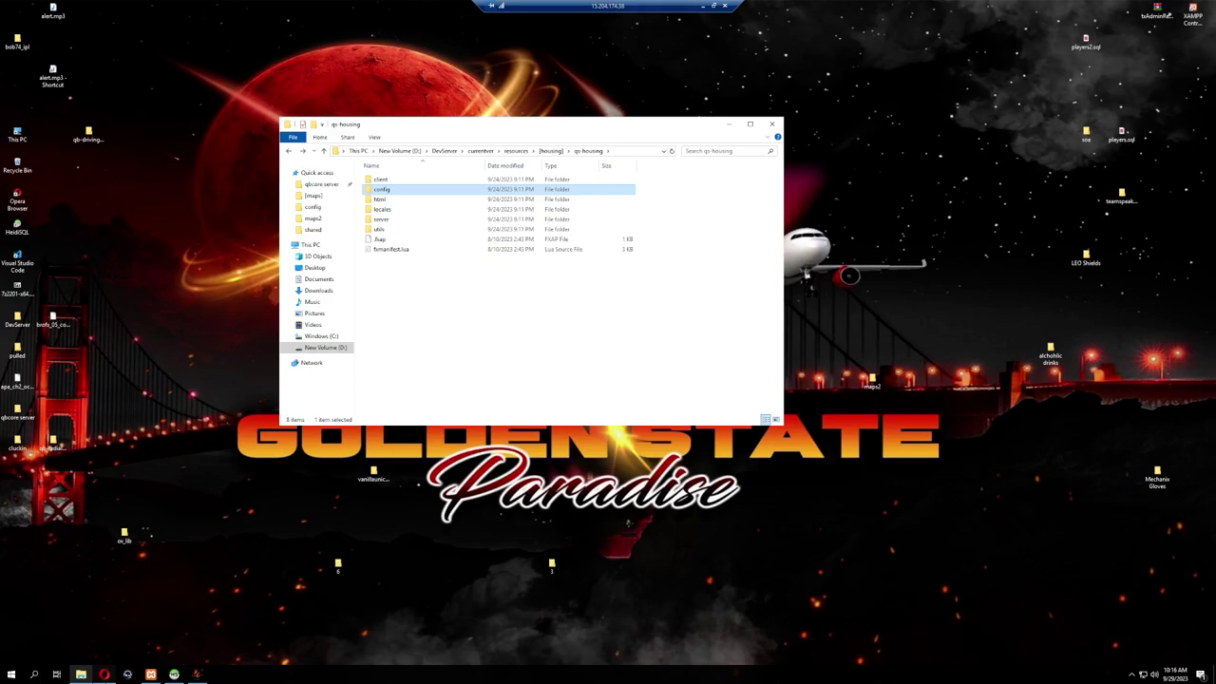
Switch to the Opera browser and look through the granted assets list in Cfx.re Keymaster.
{"action": "key", "text": "alt+Tab"}
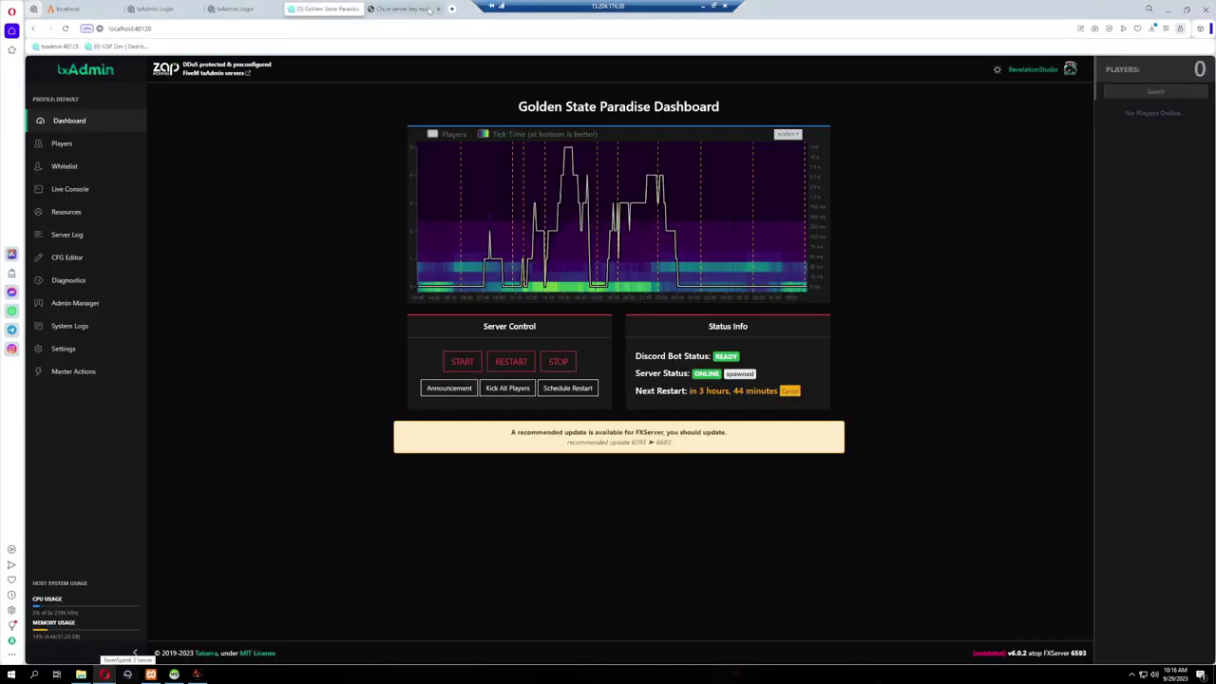
{"action": "left_click", "coordinate": [425, 9]}
{"action": "scroll", "coordinate": [767, 223], "scroll_direction": "down", "scroll_amount": 5}
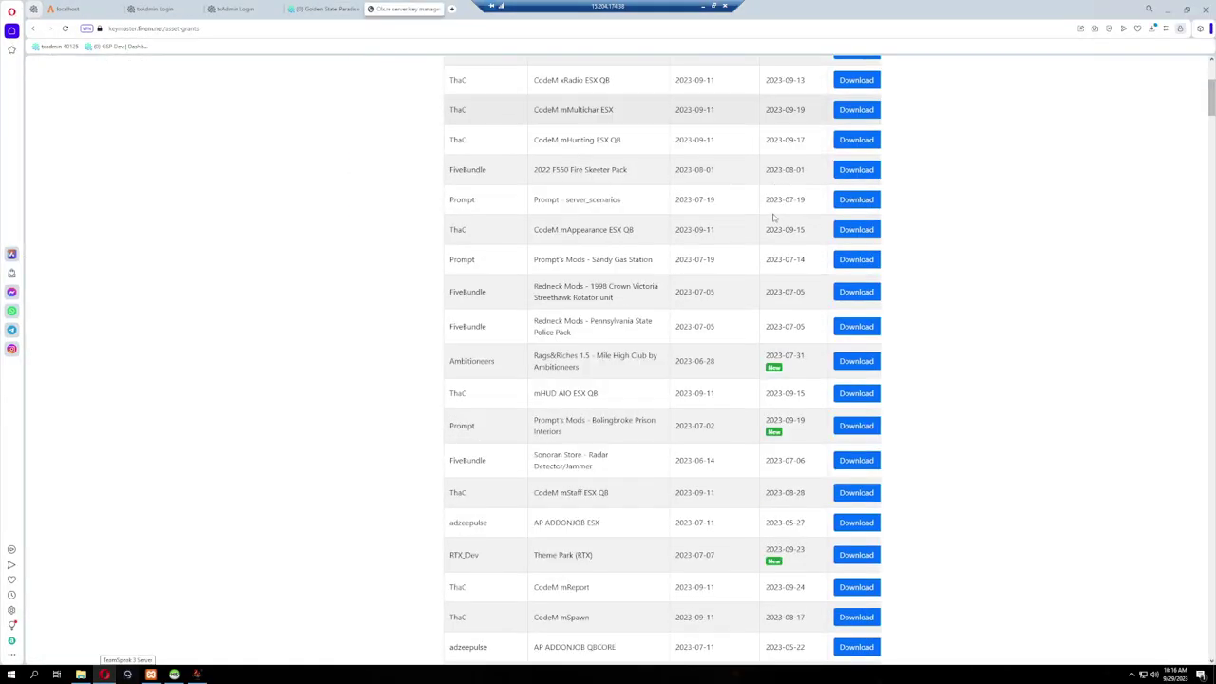
{"action": "scroll", "coordinate": [768, 223], "scroll_direction": "down", "scroll_amount": 10}
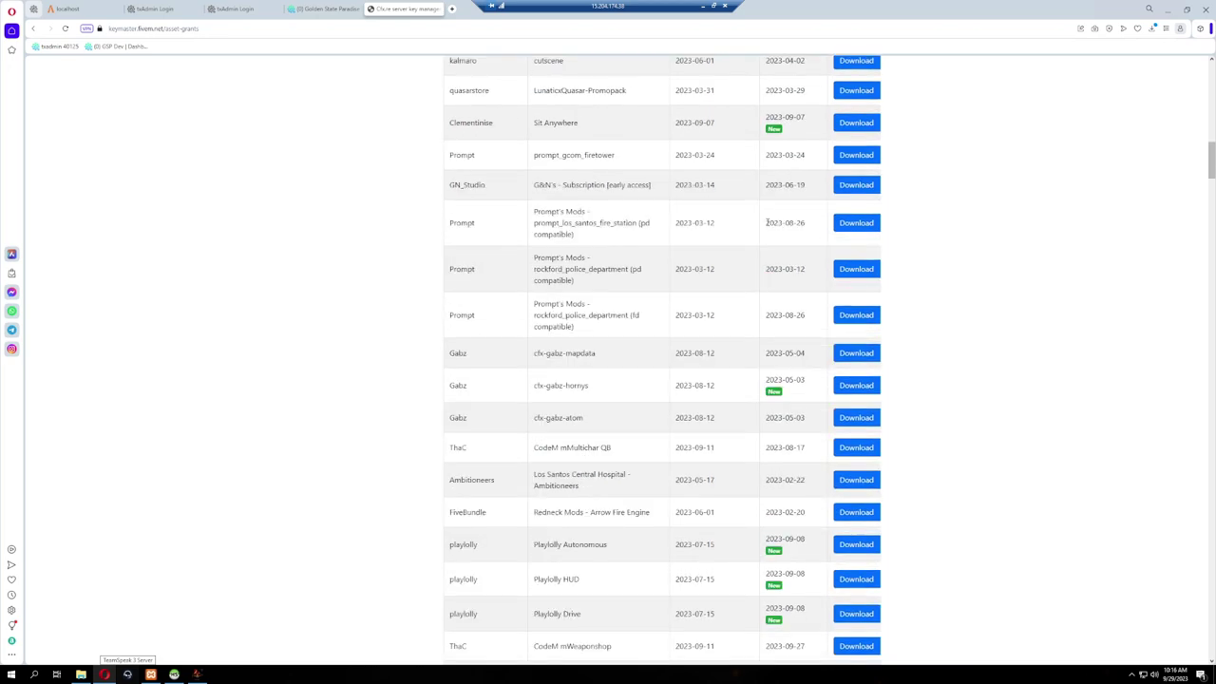
{"action": "scroll", "coordinate": [767, 223], "scroll_direction": "down", "scroll_amount": 15}
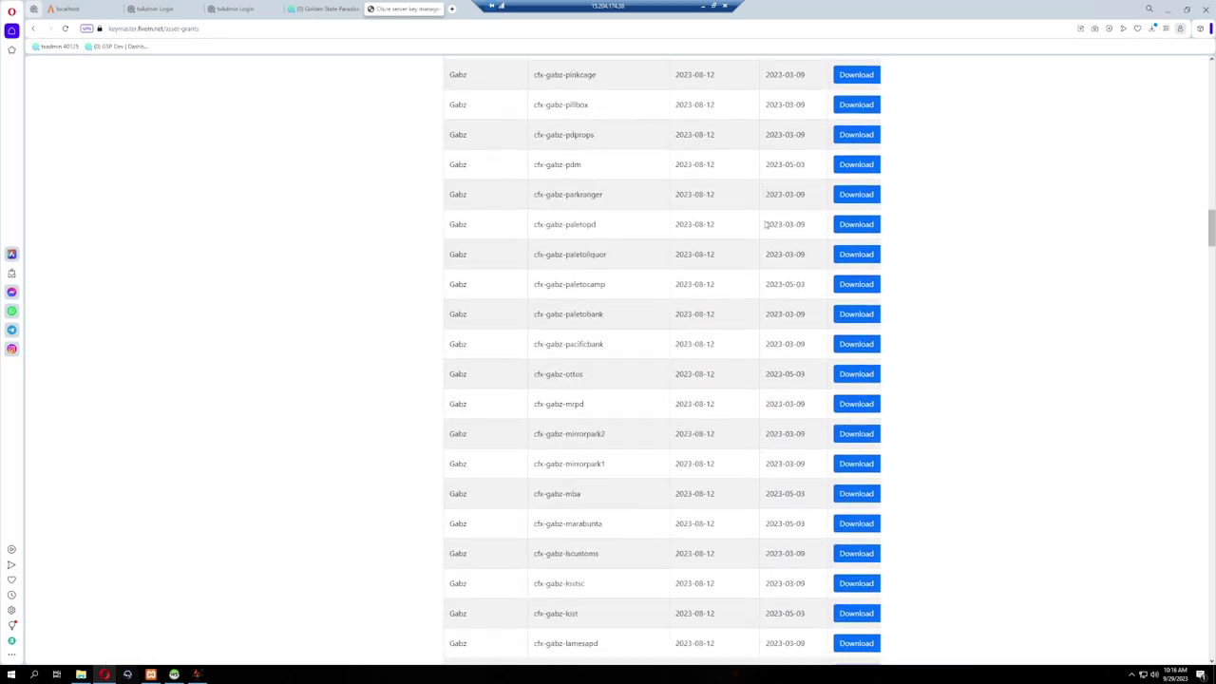
{"action": "scroll", "coordinate": [765, 223], "scroll_direction": "down", "scroll_amount": 12}
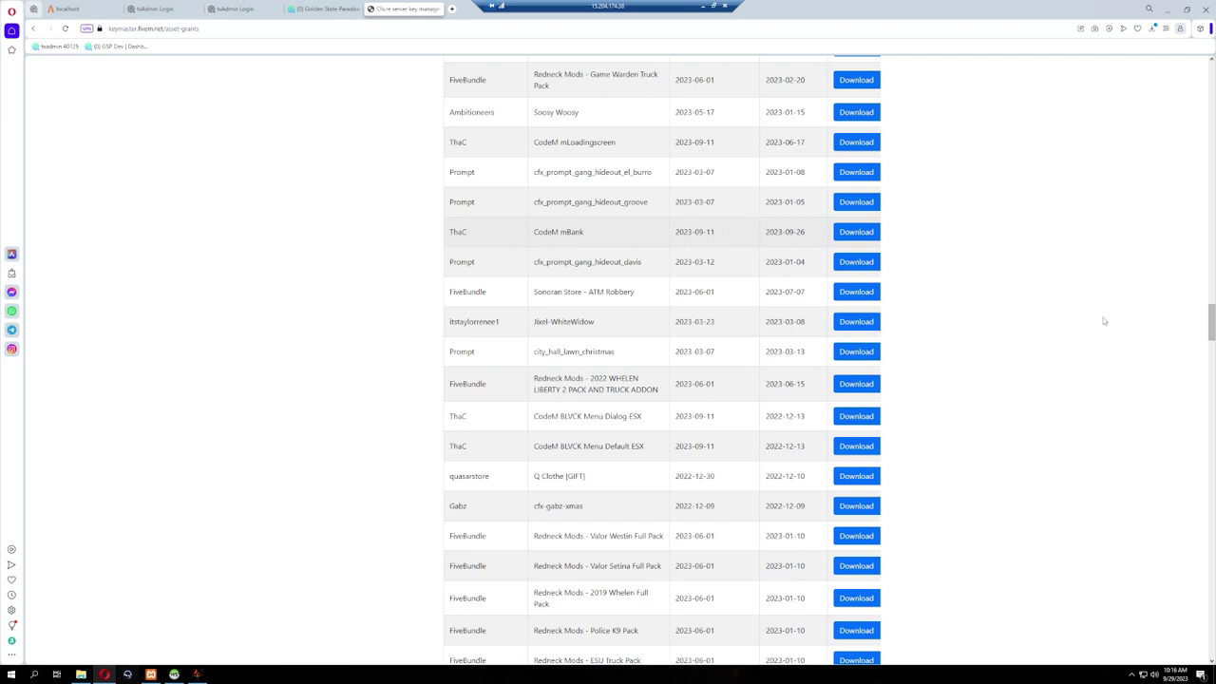
{"action": "scroll", "coordinate": [1189, 322], "scroll_direction": "up", "scroll_amount": 2}
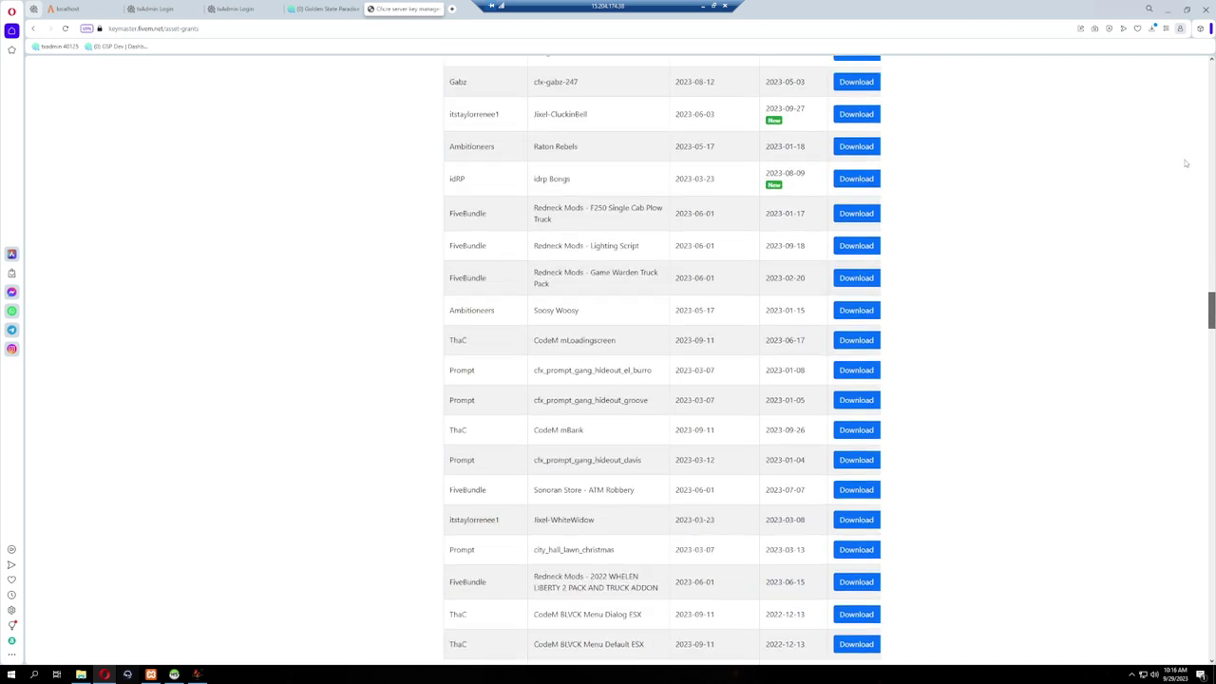
{"action": "scroll", "coordinate": [1186, 163], "scroll_direction": "up", "scroll_amount": 20}
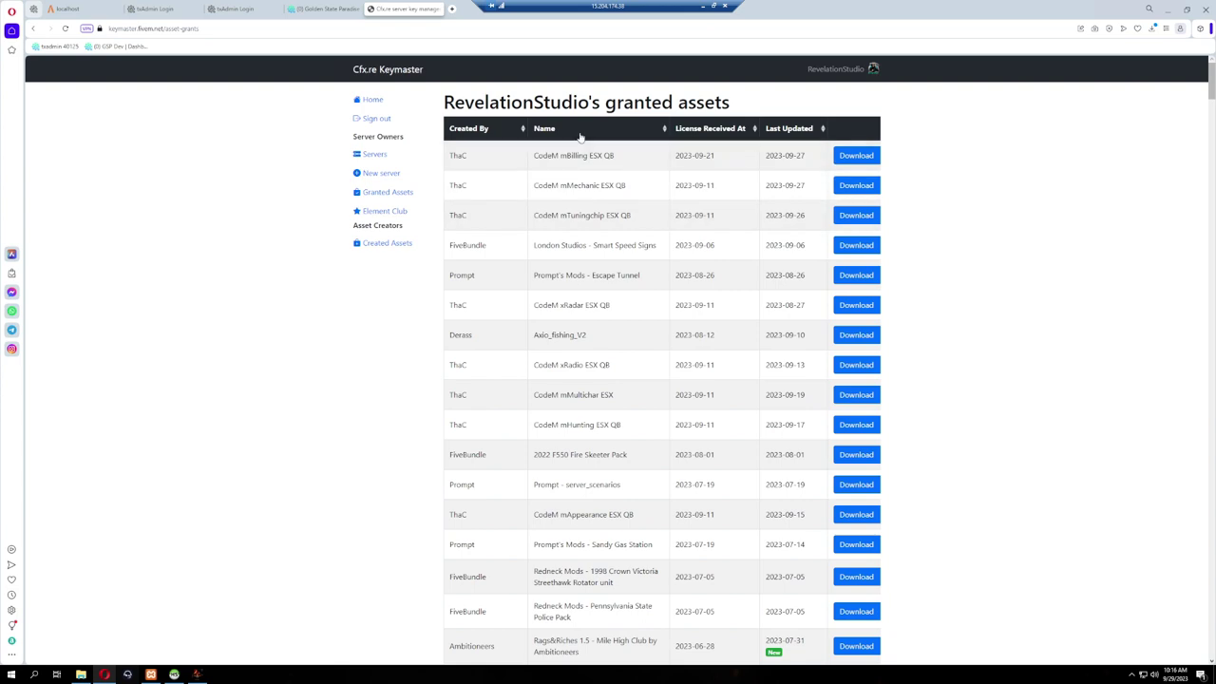
Sort the granted assets by name and look through the list to its end for the housing asset.
{"action": "left_click", "coordinate": [580, 133]}
{"action": "scroll", "coordinate": [662, 361], "scroll_direction": "down", "scroll_amount": 10}
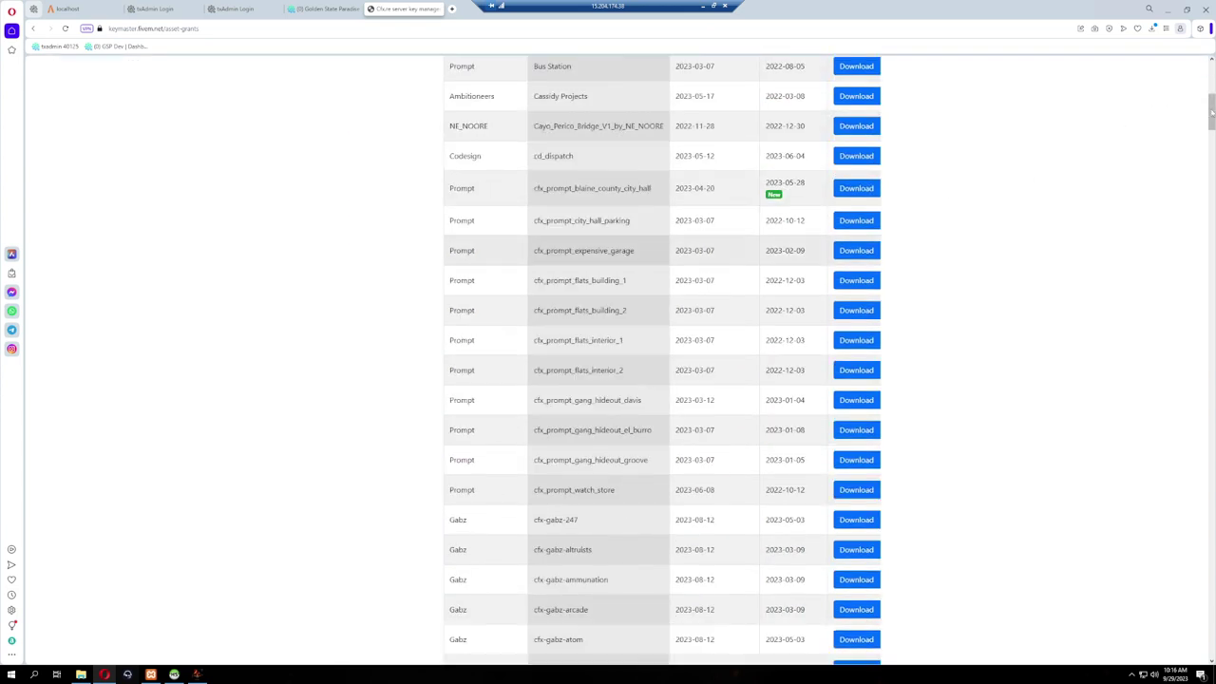
{"action": "scroll", "coordinate": [1201, 324], "scroll_direction": "down", "scroll_amount": 10}
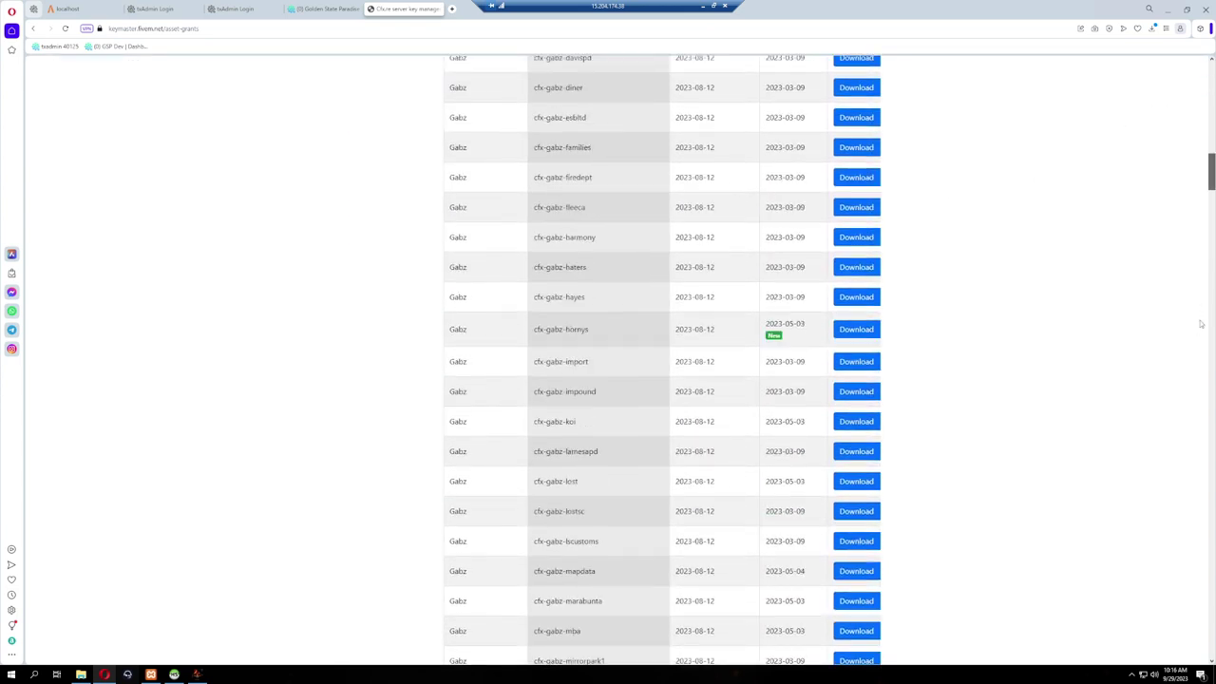
{"action": "scroll", "coordinate": [1201, 324], "scroll_direction": "down", "scroll_amount": 15}
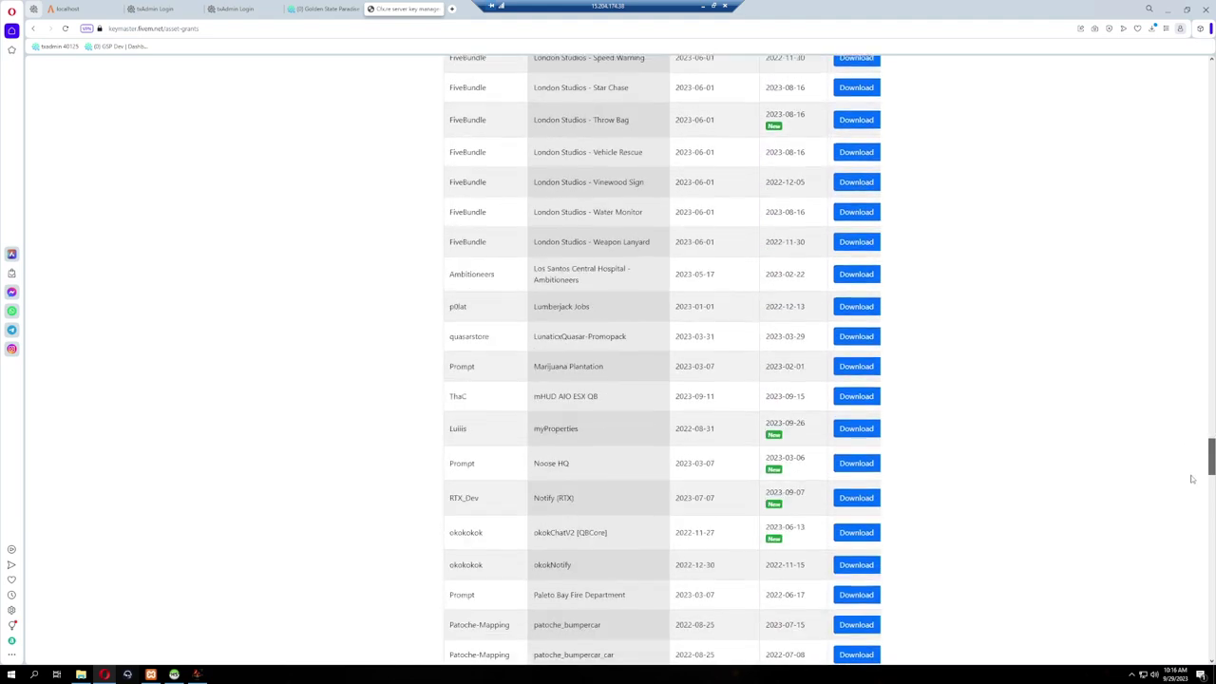
{"action": "scroll", "coordinate": [1191, 478], "scroll_direction": "down", "scroll_amount": 3}
{"action": "scroll", "coordinate": [1191, 470], "scroll_direction": "up", "scroll_amount": 1}
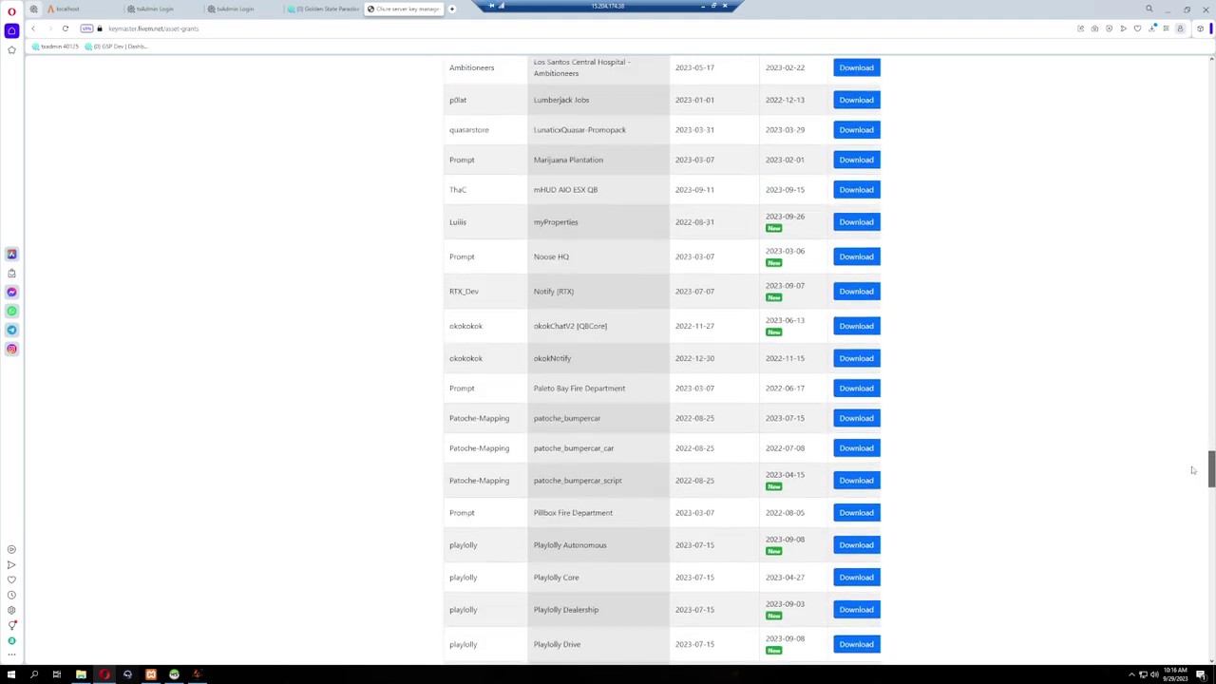
{"action": "scroll", "coordinate": [1192, 470], "scroll_direction": "down", "scroll_amount": 1}
{"action": "left_click_drag", "start_coordinate": [1208, 486], "coordinate": [1212, 612]}
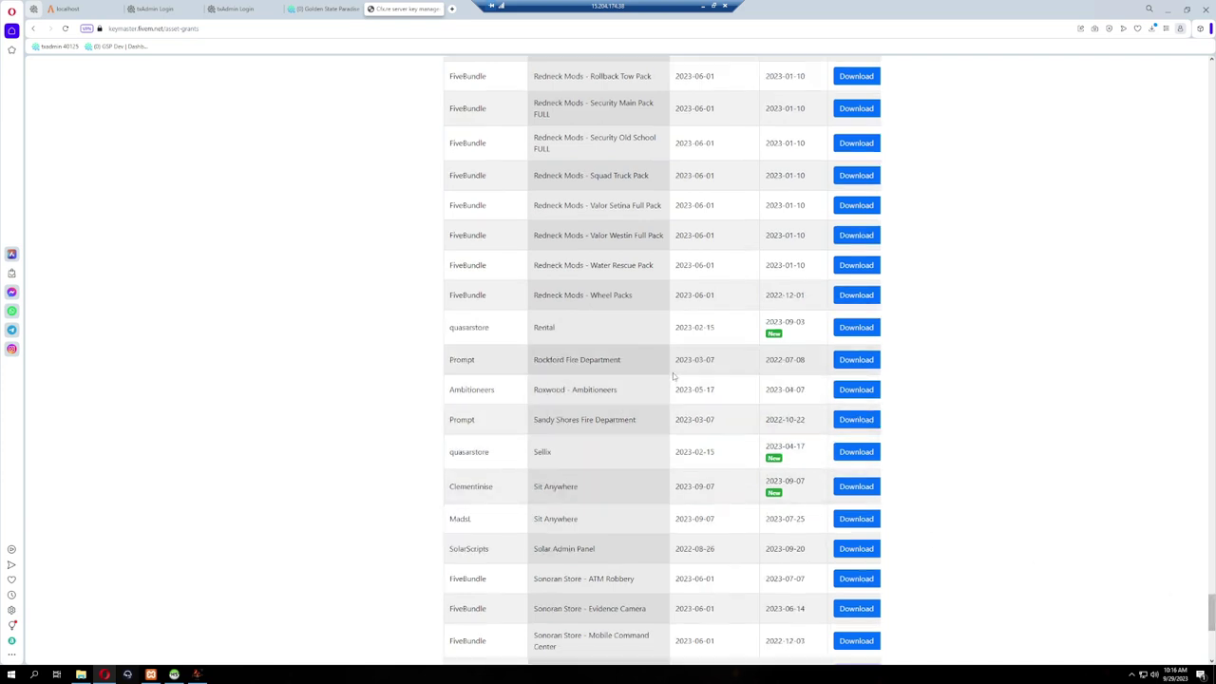
{"action": "scroll", "coordinate": [672, 376], "scroll_direction": "down", "scroll_amount": 3}
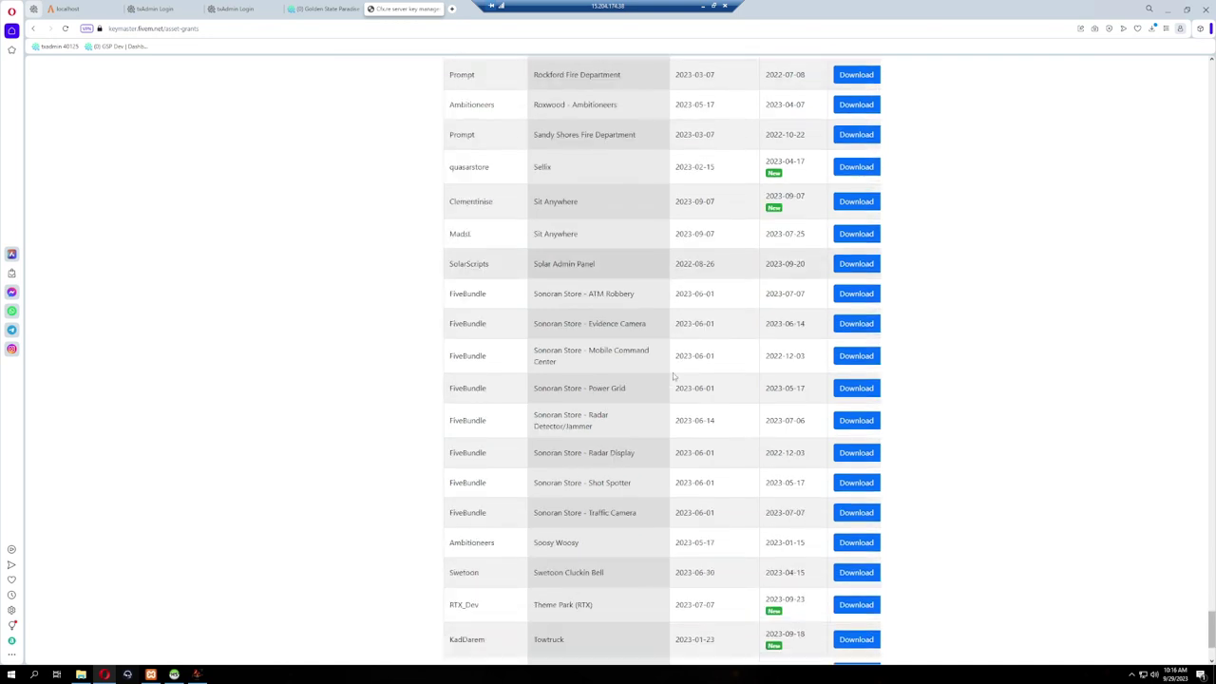
{"action": "scroll", "coordinate": [673, 376], "scroll_direction": "down", "scroll_amount": 2}
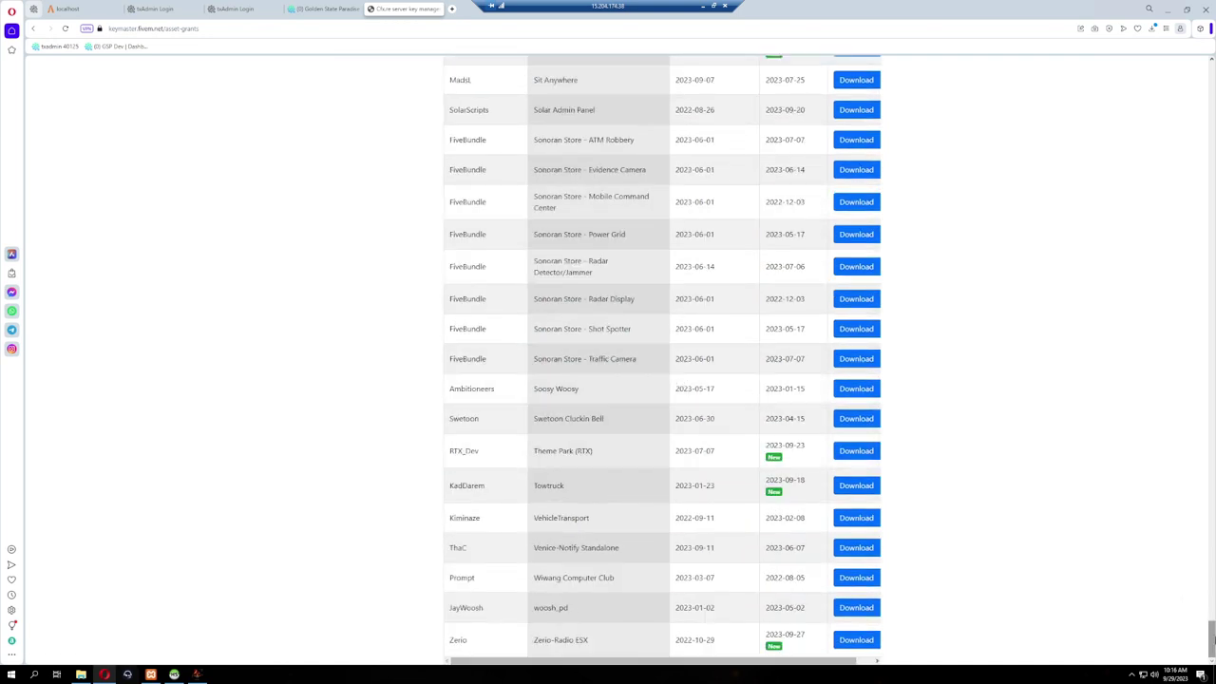
Search back up through the name-sorted granted assets to the quasarstore Housing entry.
{"action": "left_click_drag", "start_coordinate": [1212, 632], "coordinate": [1175, 508]}
{"action": "scroll", "coordinate": [1174, 507], "scroll_direction": "up", "scroll_amount": 1}
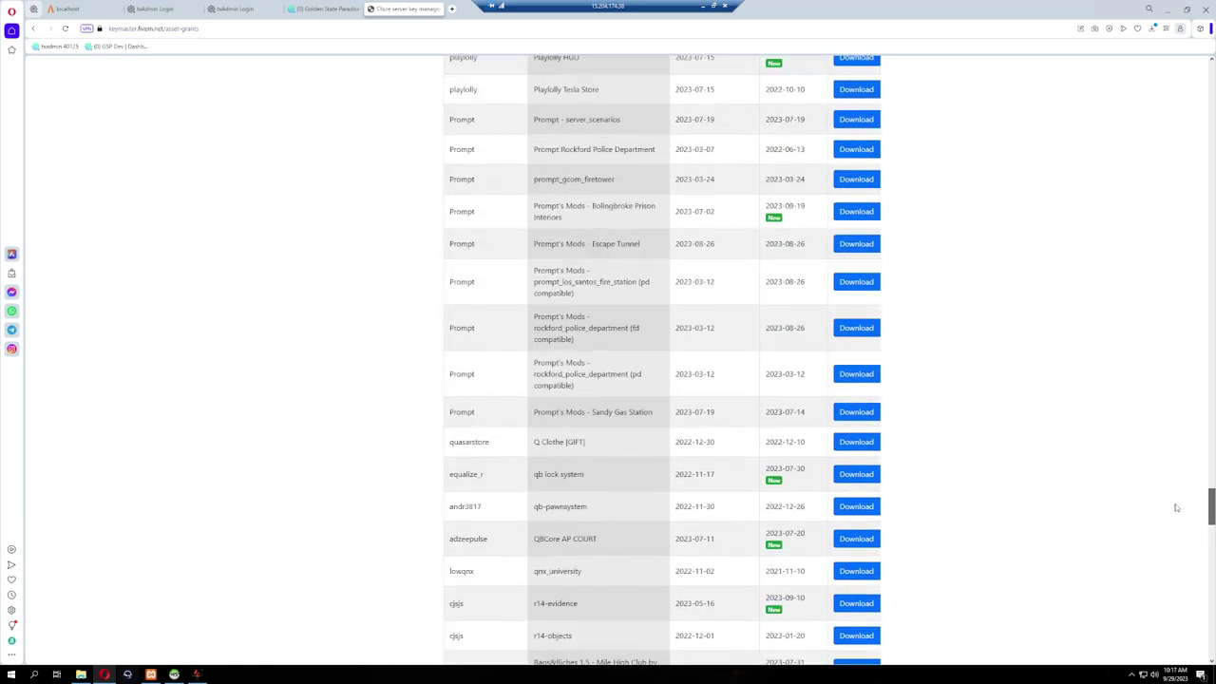
{"action": "scroll", "coordinate": [1175, 507], "scroll_direction": "up", "scroll_amount": 10}
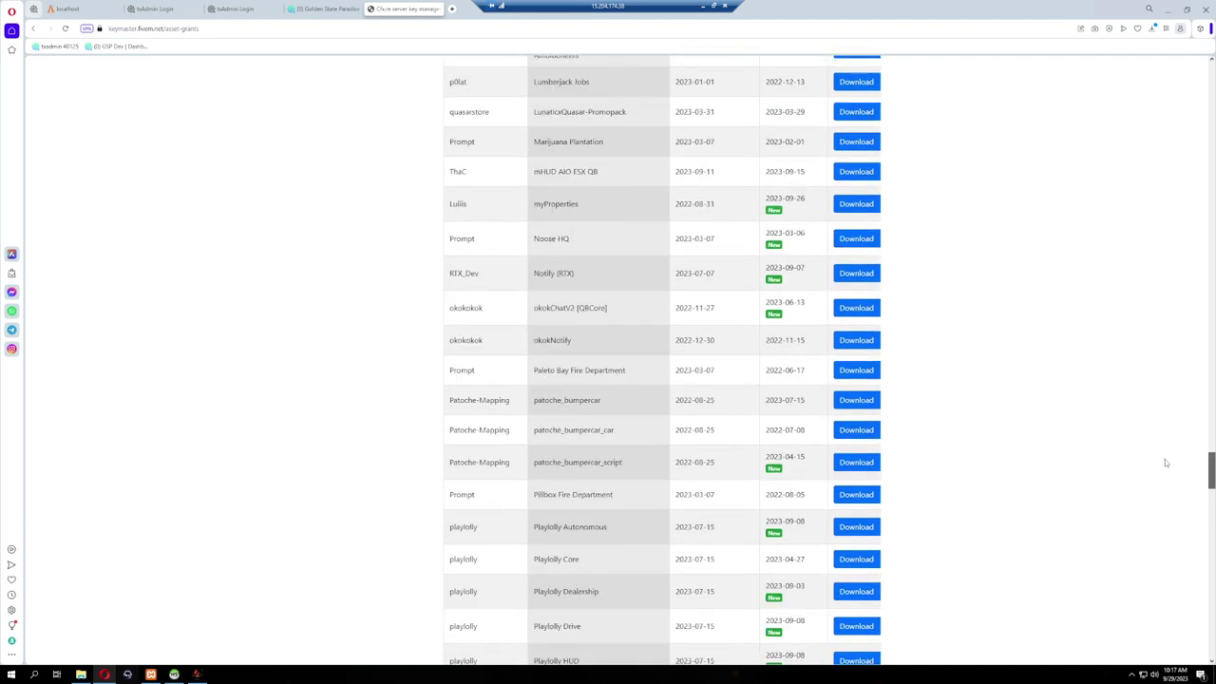
{"action": "scroll", "coordinate": [1165, 459], "scroll_direction": "up", "scroll_amount": 1}
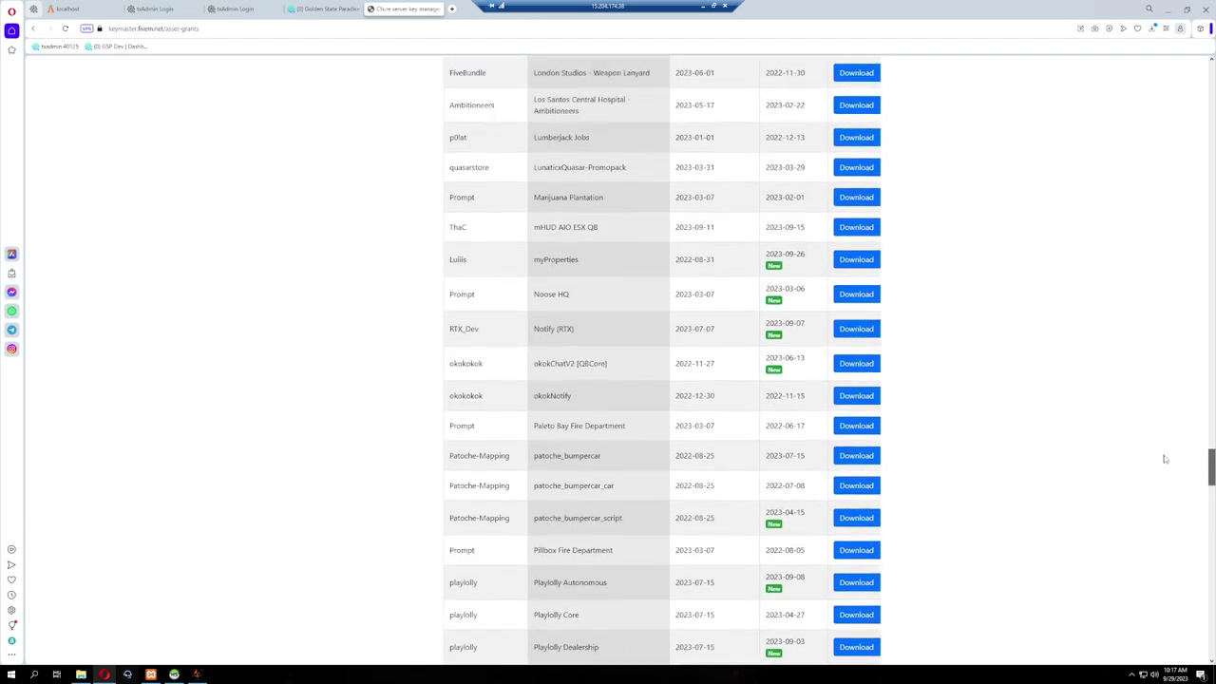
{"action": "scroll", "coordinate": [1164, 459], "scroll_direction": "up", "scroll_amount": 3}
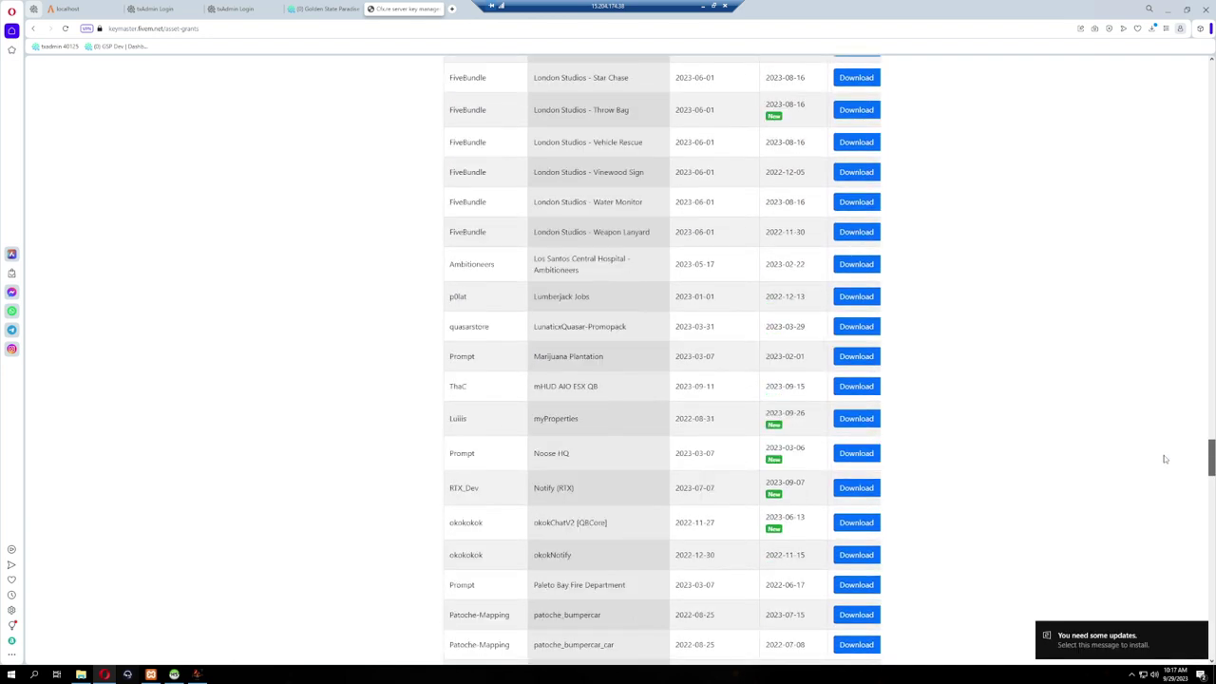
{"action": "scroll", "coordinate": [1158, 447], "scroll_direction": "up", "scroll_amount": 5}
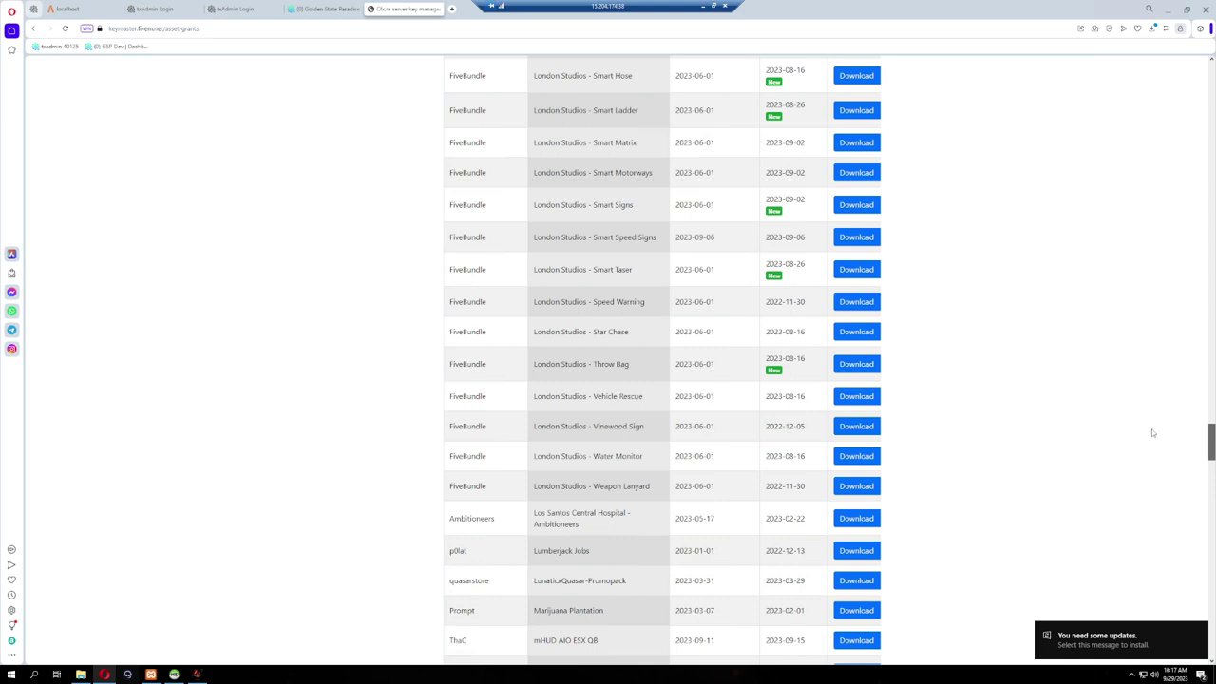
{"action": "scroll", "coordinate": [1147, 417], "scroll_direction": "down", "scroll_amount": 10}
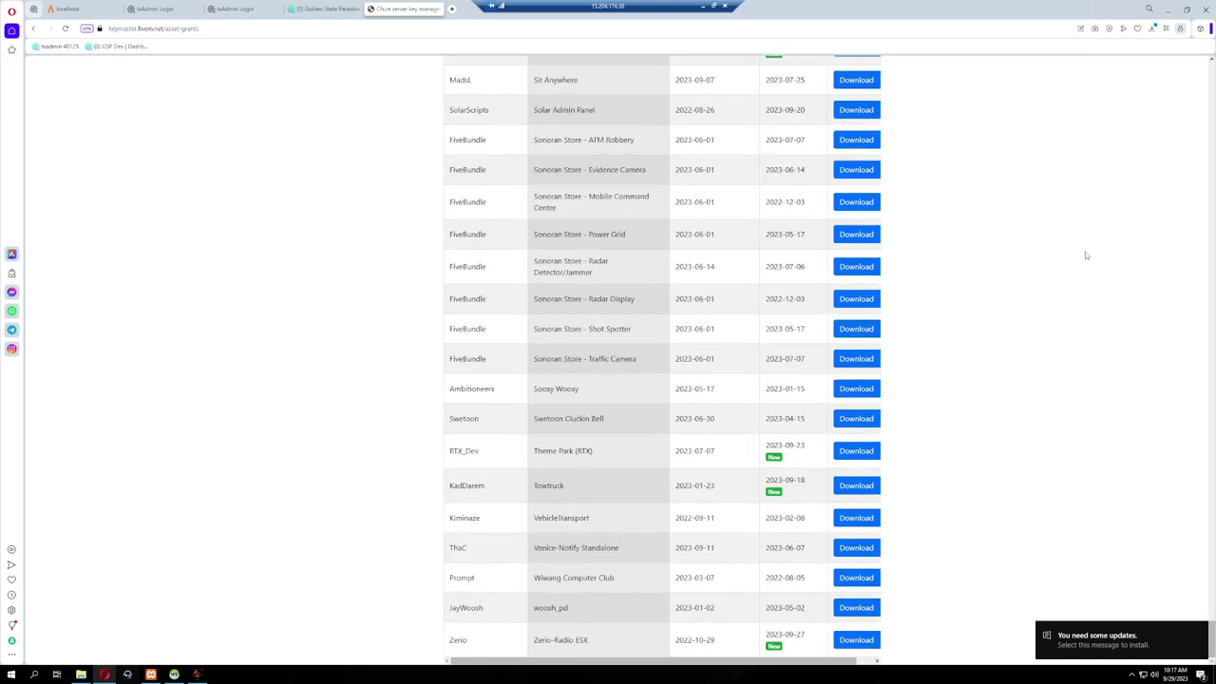
{"action": "scroll", "coordinate": [589, 444], "scroll_direction": "up", "scroll_amount": 7}
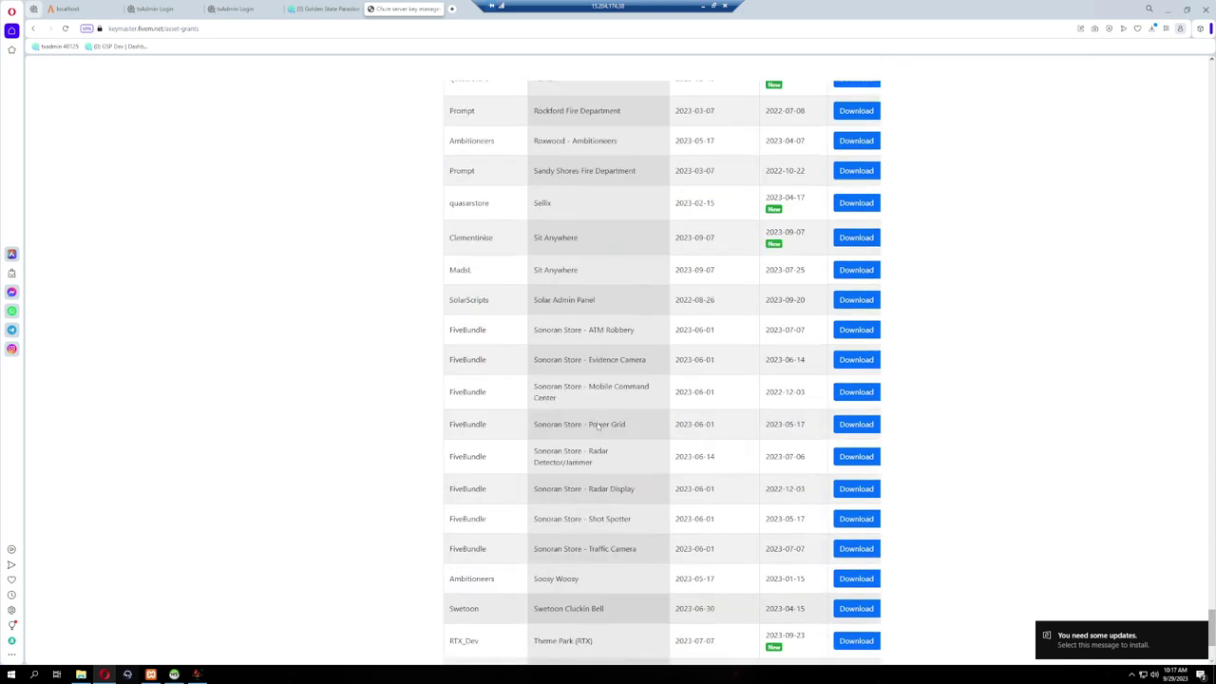
{"action": "scroll", "coordinate": [532, 314], "scroll_direction": "up", "scroll_amount": 1}
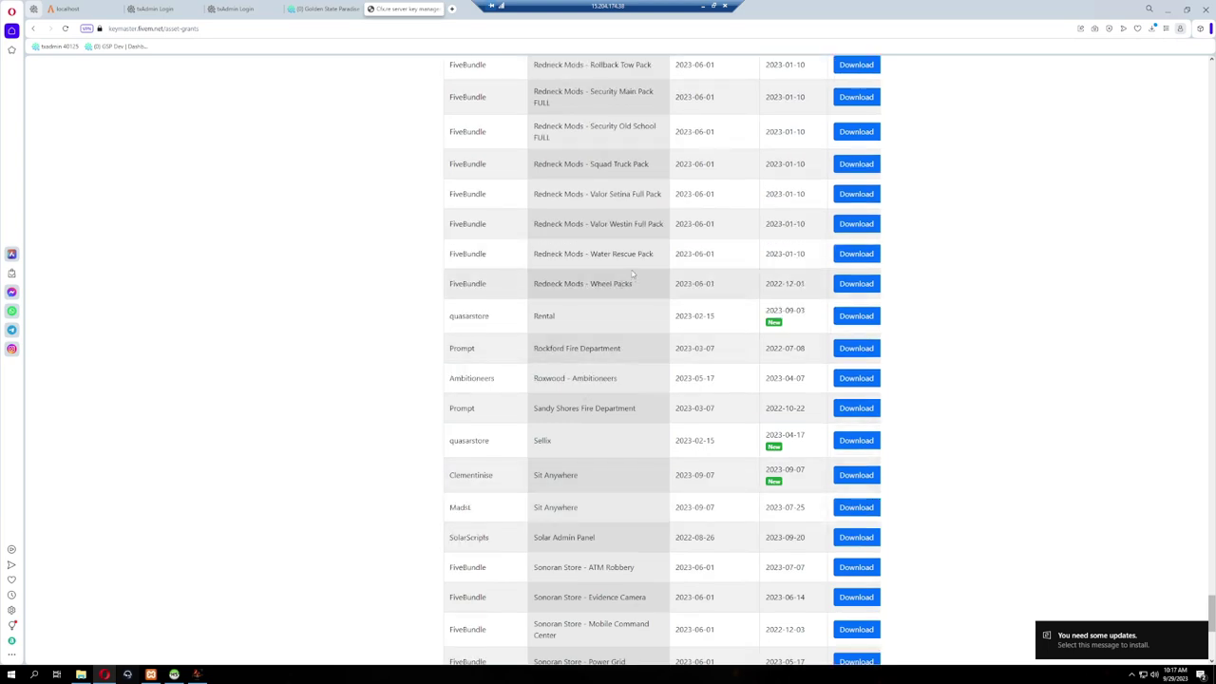
{"action": "scroll", "coordinate": [631, 273], "scroll_direction": "up", "scroll_amount": 20}
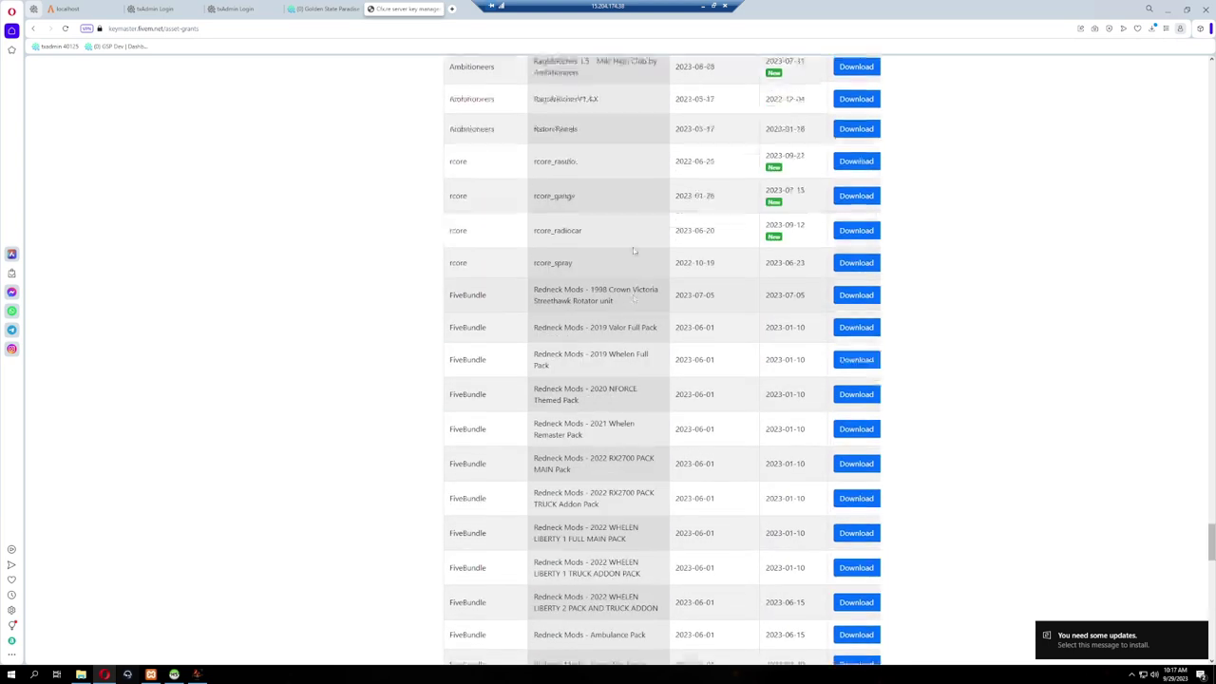
{"action": "scroll", "coordinate": [633, 250], "scroll_direction": "up", "scroll_amount": 4}
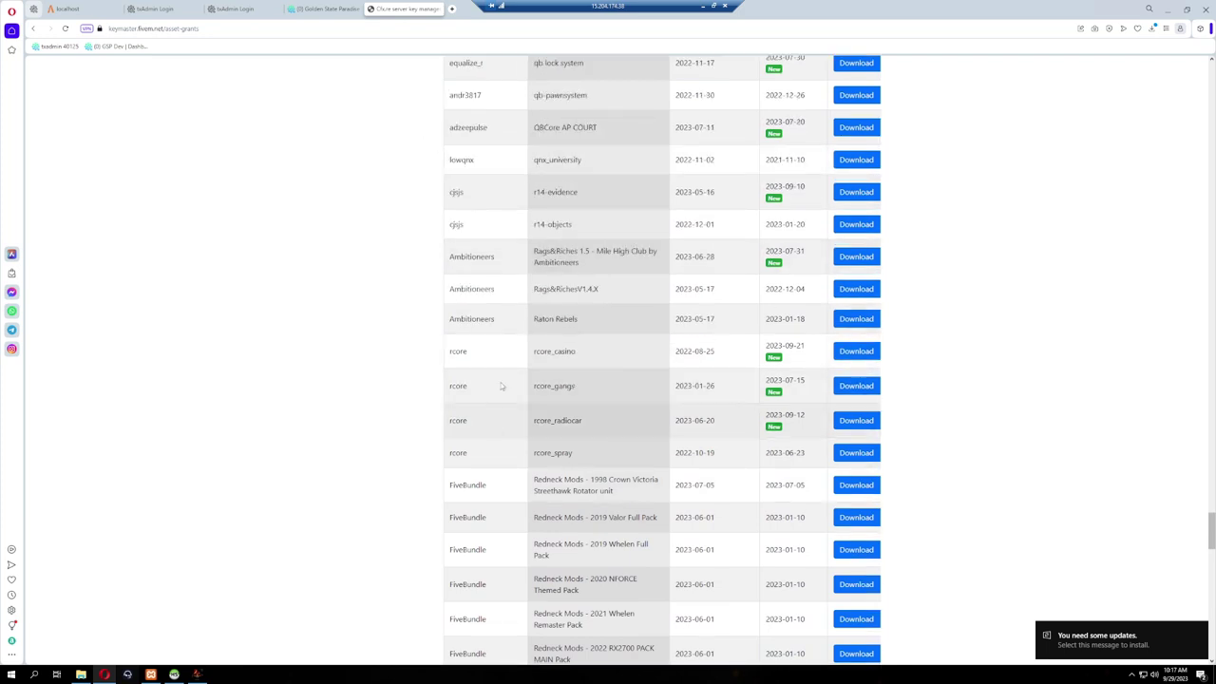
{"action": "scroll", "coordinate": [513, 332], "scroll_direction": "up", "scroll_amount": 7}
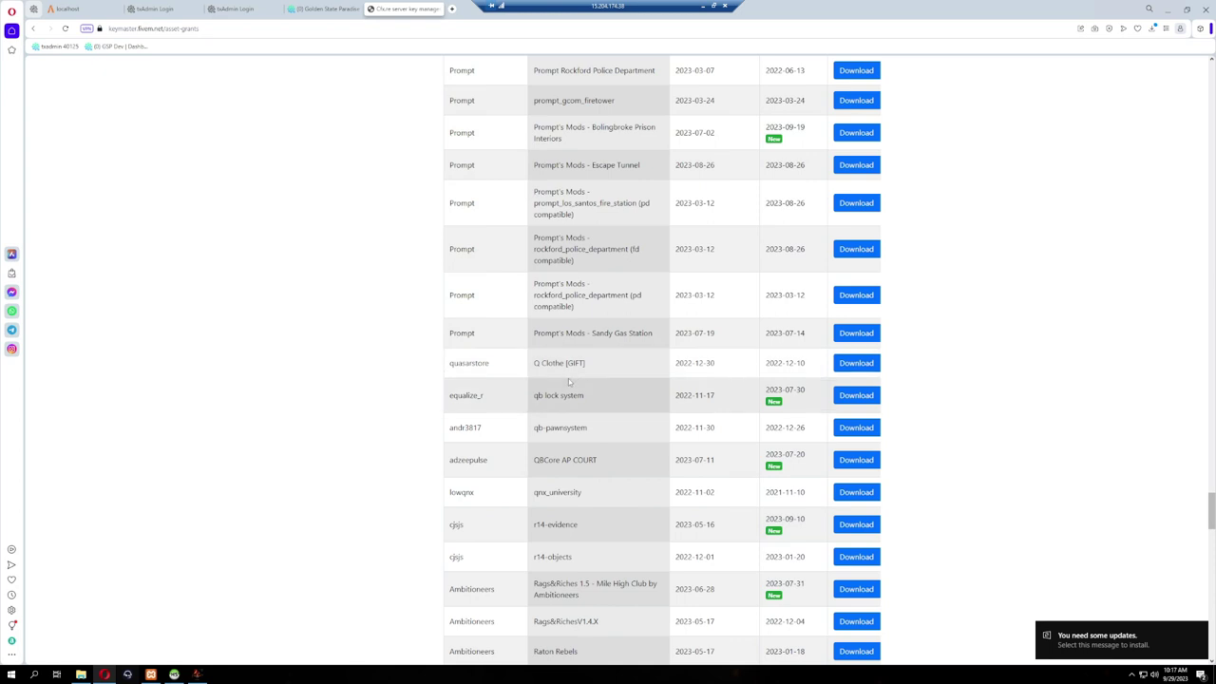
{"action": "scroll", "coordinate": [581, 313], "scroll_direction": "up", "scroll_amount": 5}
{"action": "scroll", "coordinate": [583, 302], "scroll_direction": "up", "scroll_amount": 8}
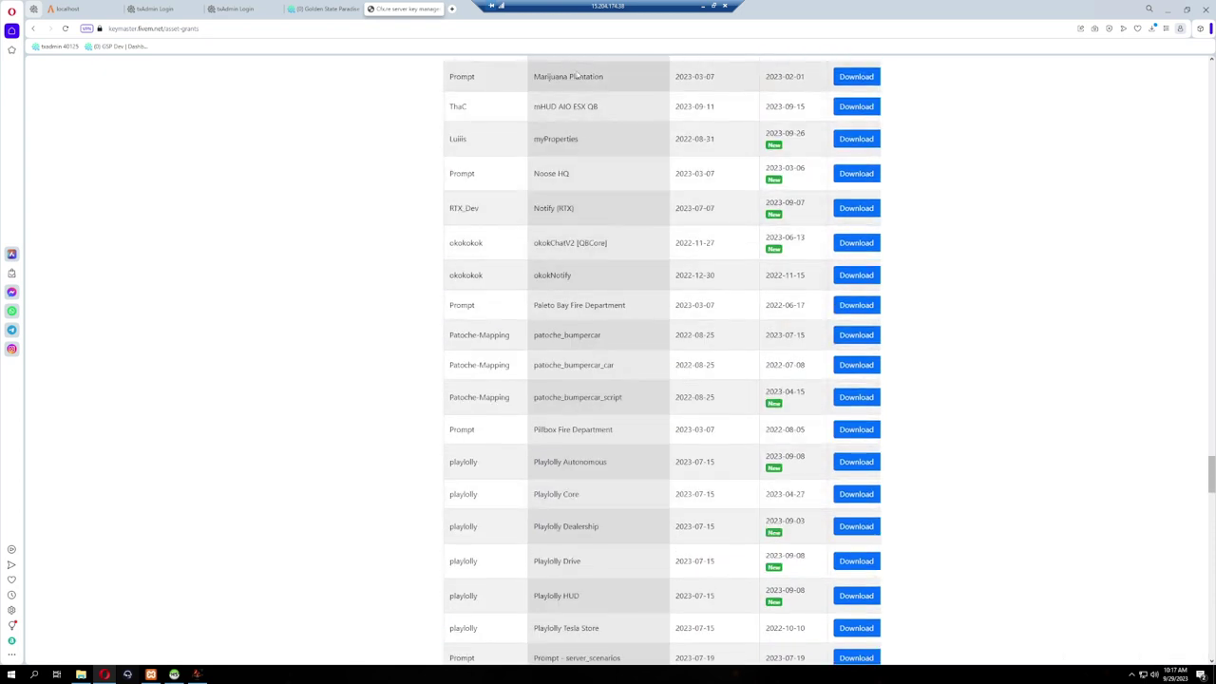
{"action": "scroll", "coordinate": [695, 297], "scroll_direction": "up", "scroll_amount": 11}
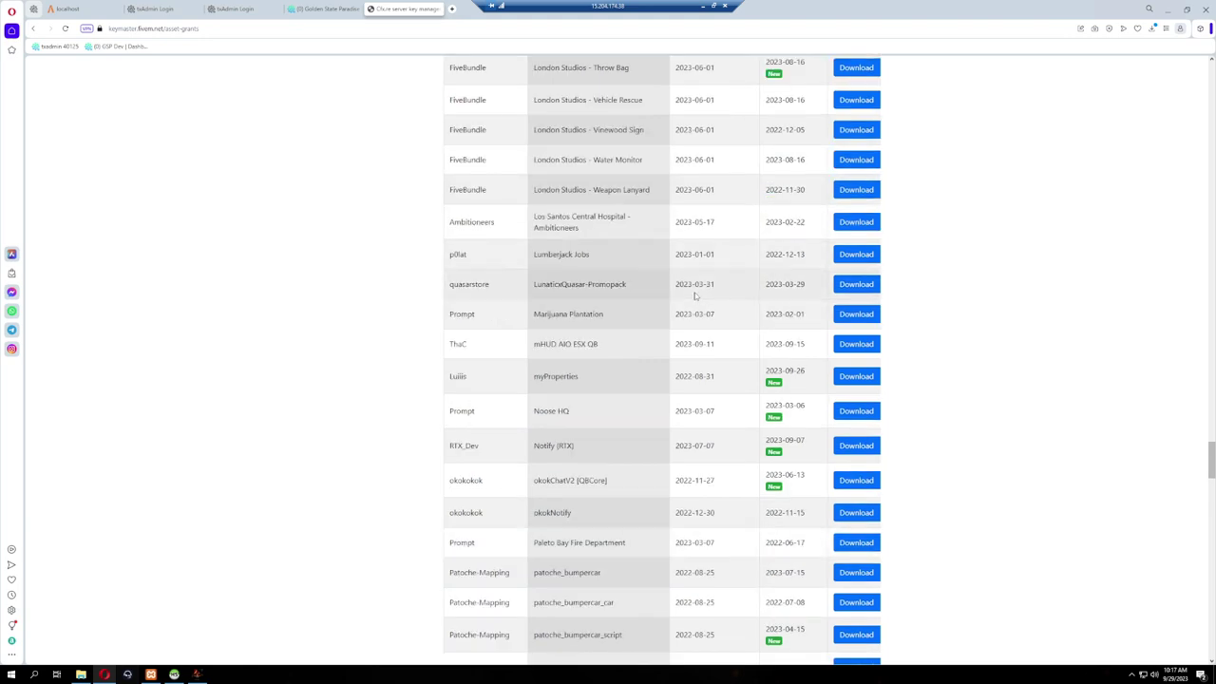
{"action": "scroll", "coordinate": [695, 287], "scroll_direction": "up", "scroll_amount": 20}
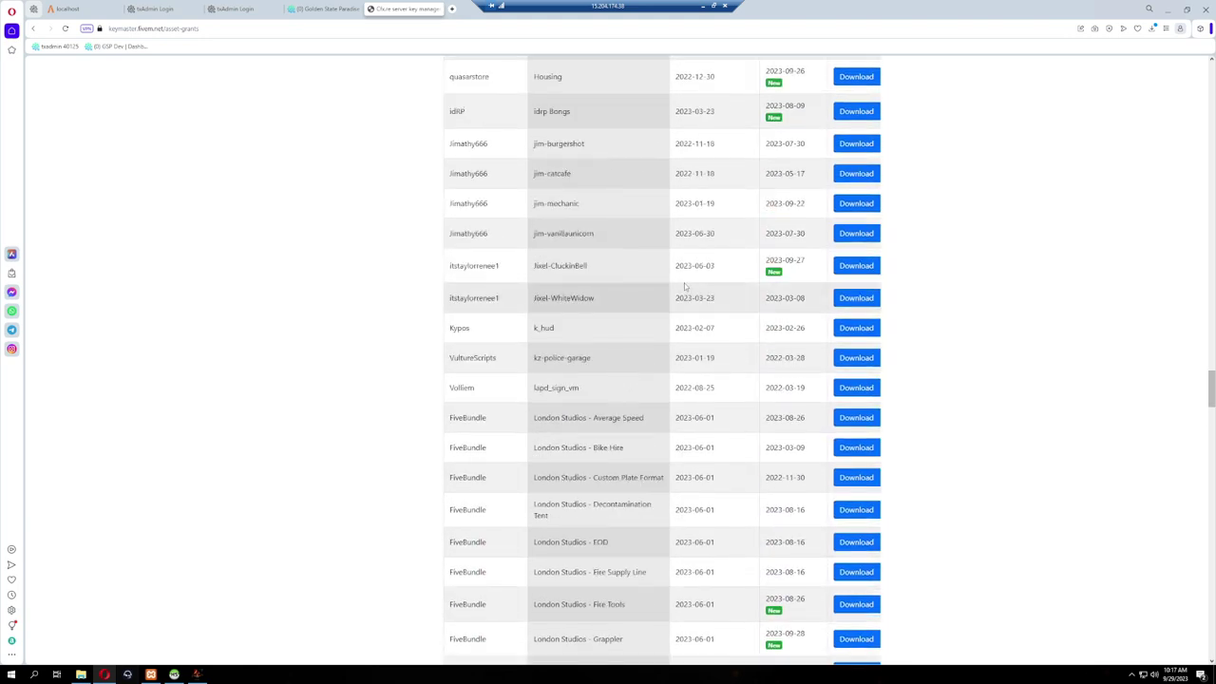
Download the quasarstore Housing asset, completing the human verification, and open the downloaded [housing].pack (7).zip archive.
{"action": "left_click", "coordinate": [840, 80]}
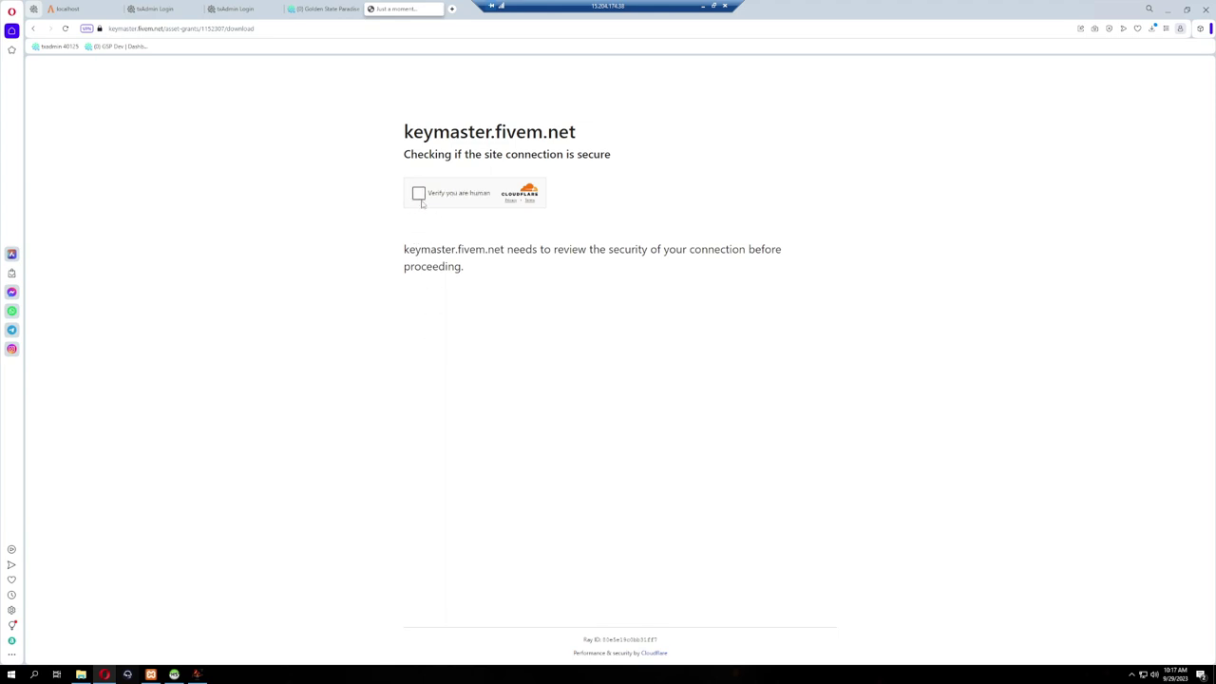
{"action": "left_click", "coordinate": [421, 198]}
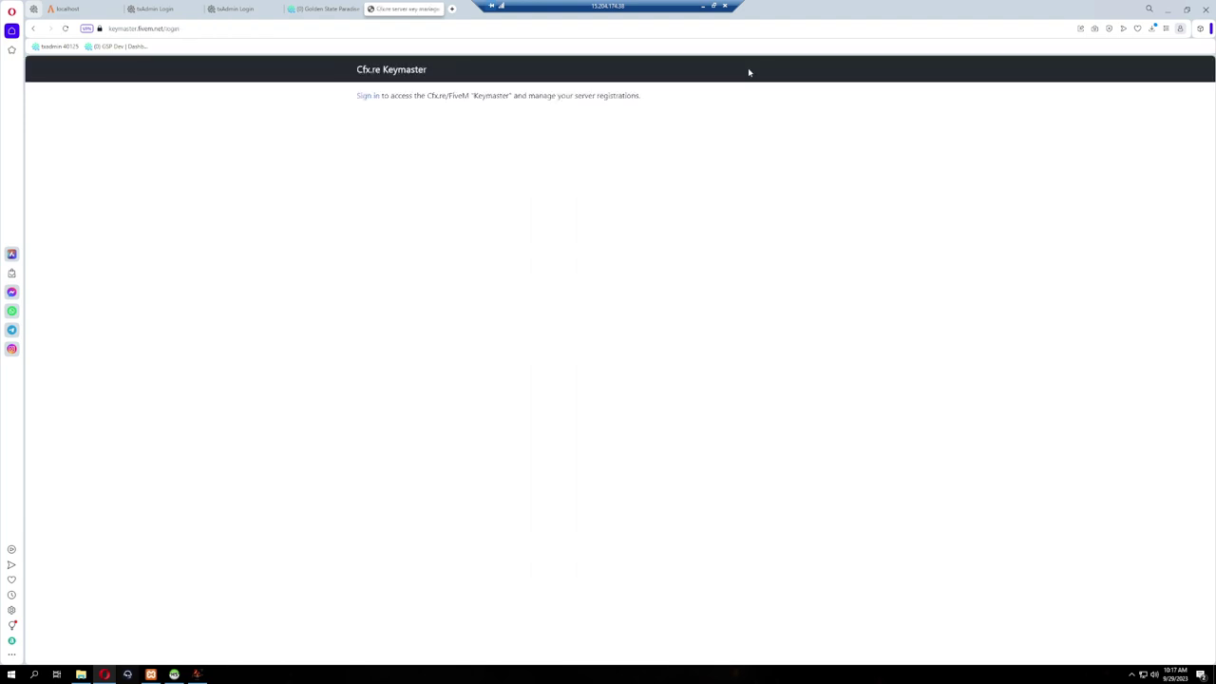
{"action": "left_click", "coordinate": [365, 96]}
{"action": "left_click", "coordinate": [1075, 66]}
Browse the archive's [housing] folder to [sql]/[qbcore], dismissing the WinRAR licence notice.
{"action": "double_click", "coordinate": [464, 211]}
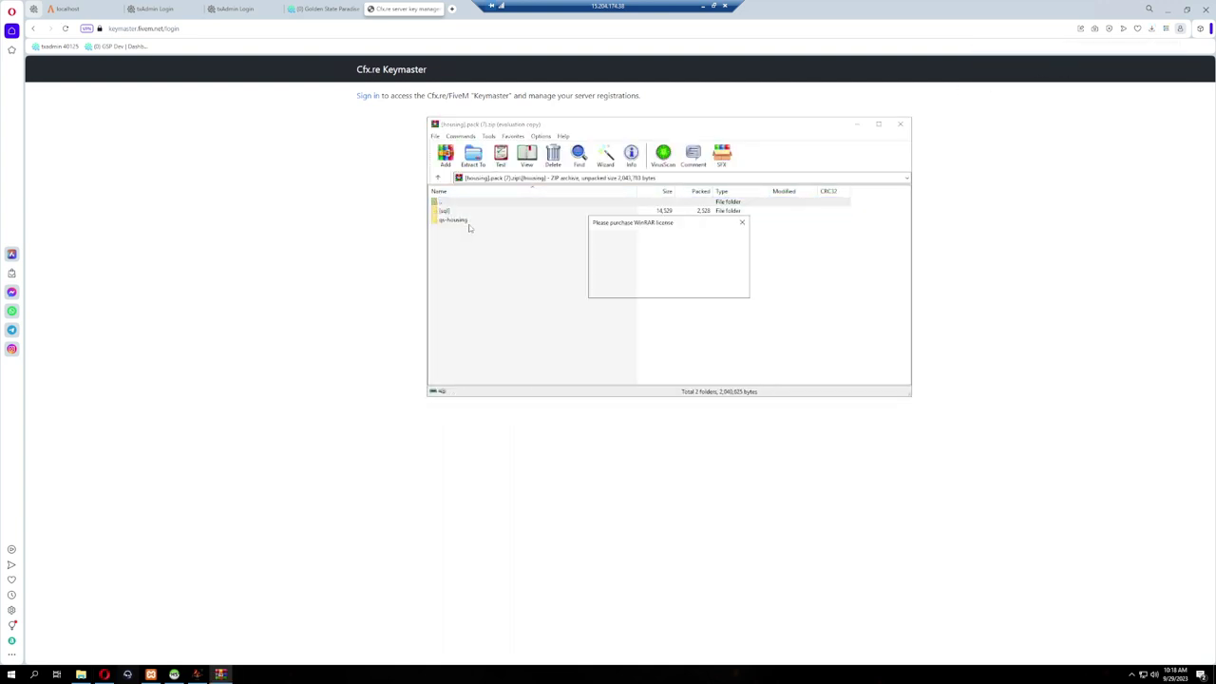
{"action": "left_click", "coordinate": [719, 263]}
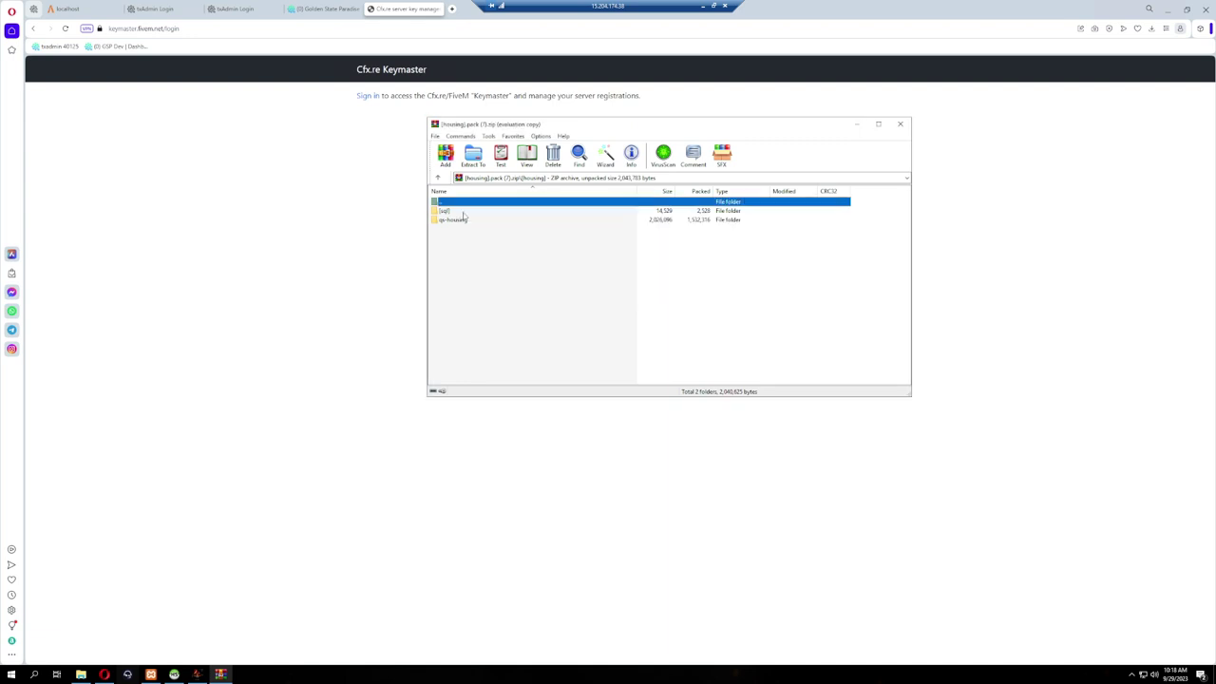
{"action": "double_click", "coordinate": [462, 210]}
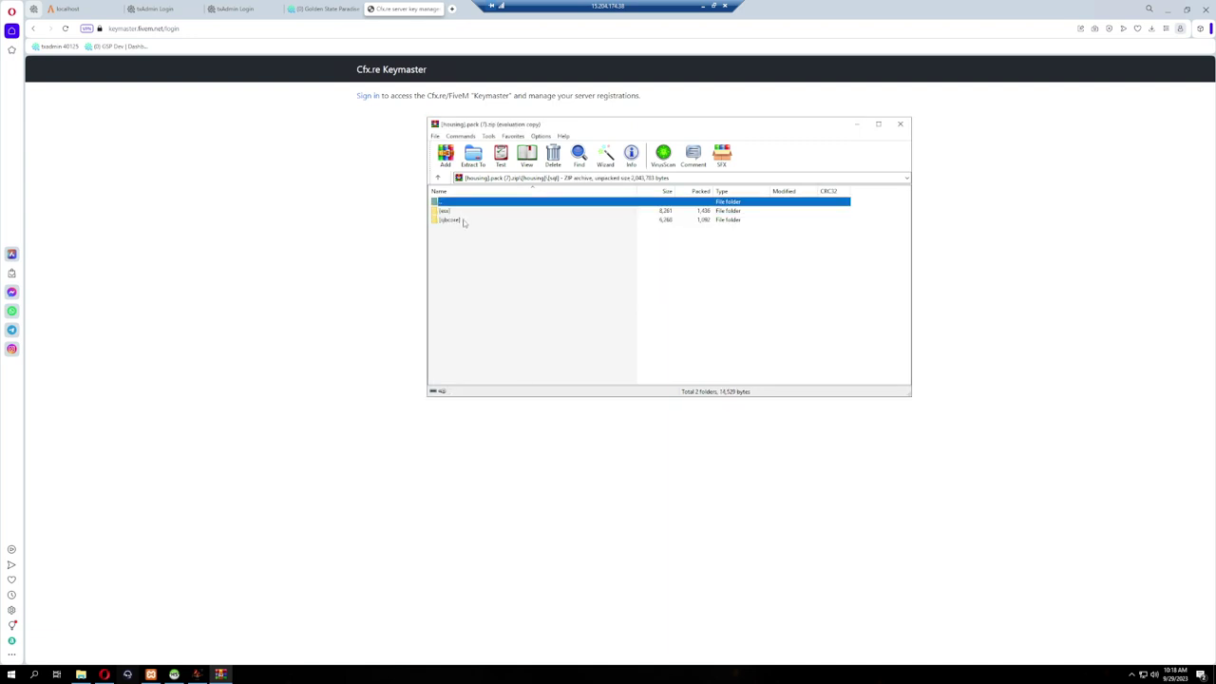
{"action": "double_click", "coordinate": [450, 219]}
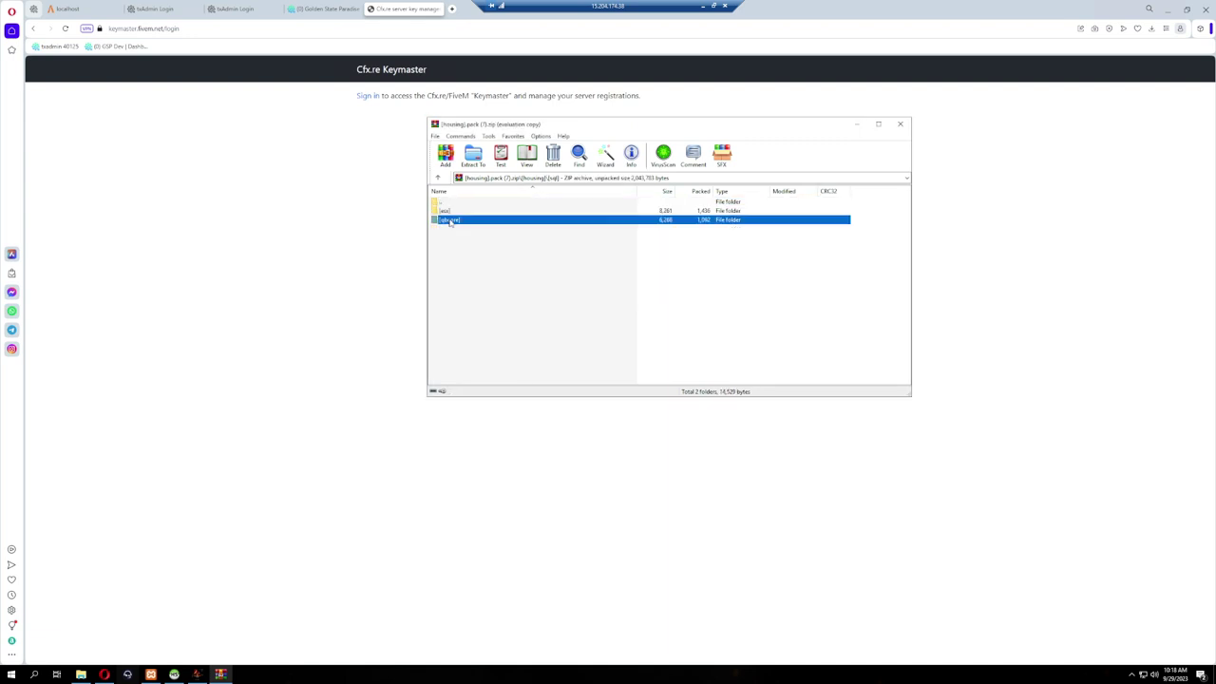
{"action": "left_click", "coordinate": [450, 219]}
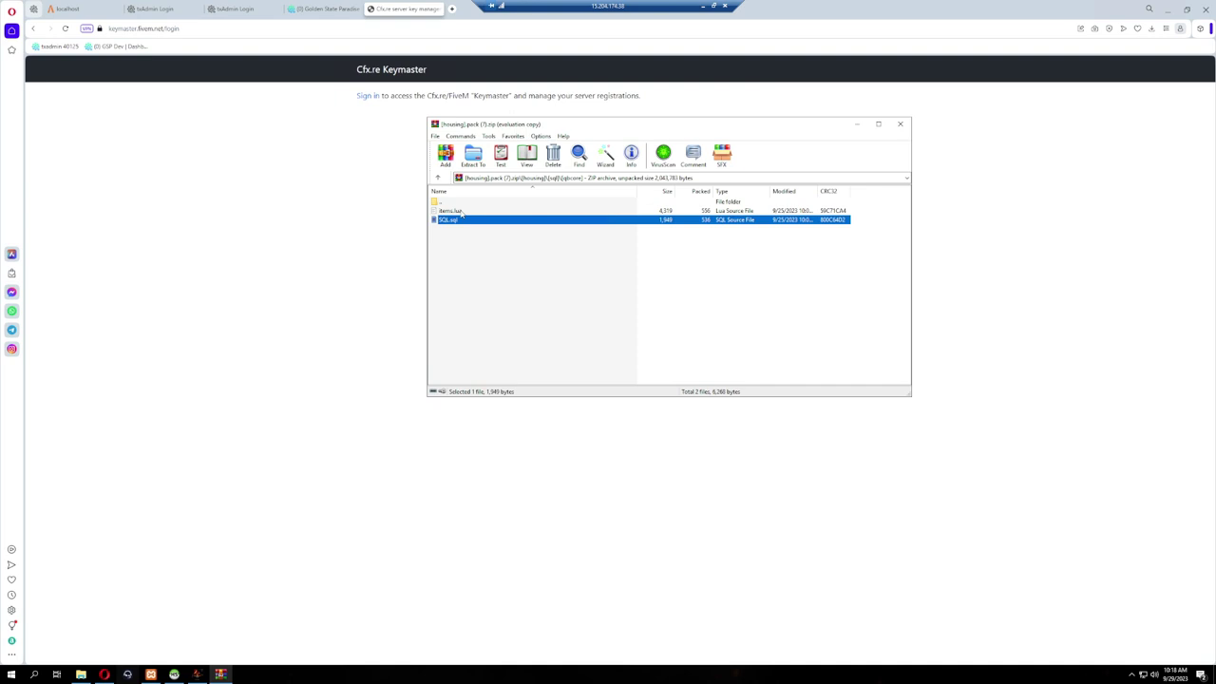
Look over the item definitions in items.lua, then close the file and the housing archive.
{"action": "double_click", "coordinate": [461, 210]}
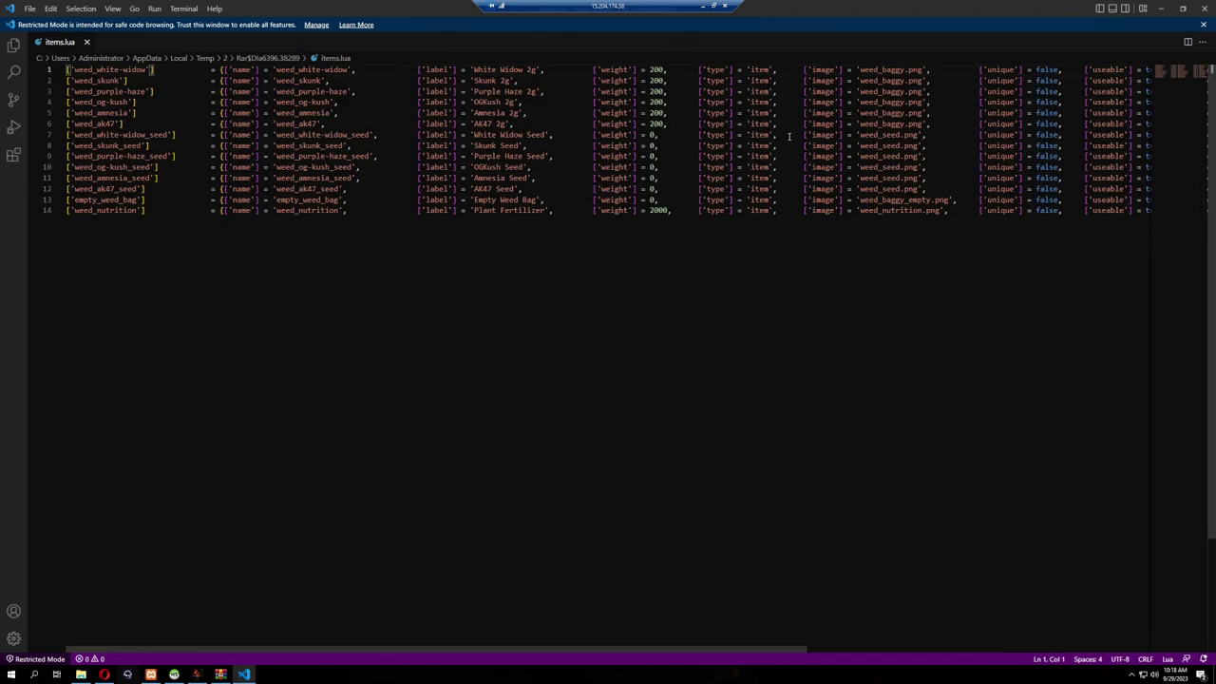
{"action": "left_click", "coordinate": [1206, 10]}
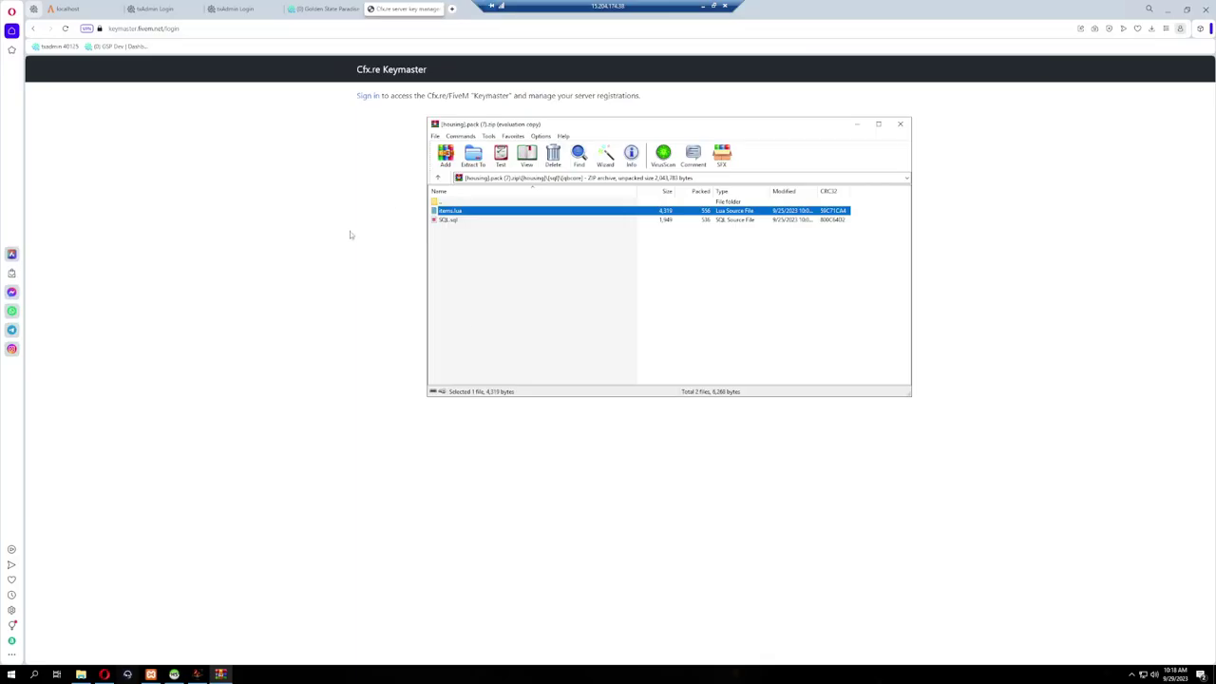
{"action": "left_click", "coordinate": [452, 221]}
{"action": "left_click", "coordinate": [900, 123]}
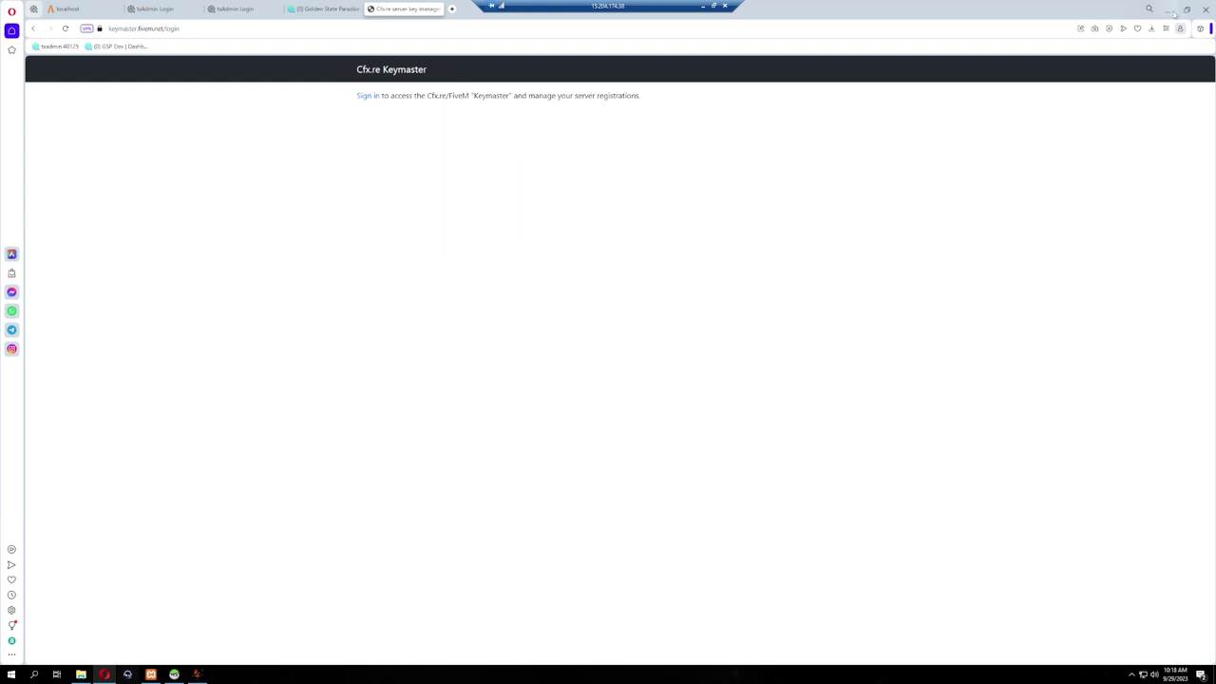
Minimise the browser and the remote desktop session, then switch to FiveM and show the server history.
{"action": "left_click", "coordinate": [1170, 10]}
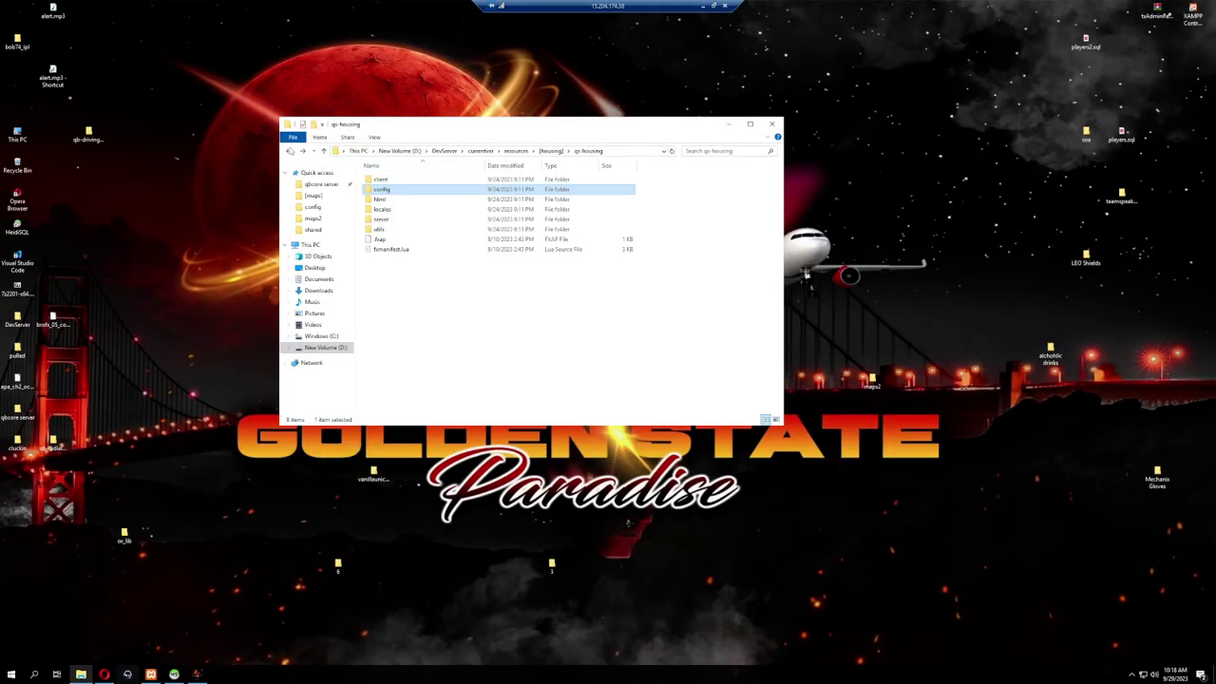
{"action": "left_click", "coordinate": [290, 151]}
{"action": "left_click", "coordinate": [702, 6]}
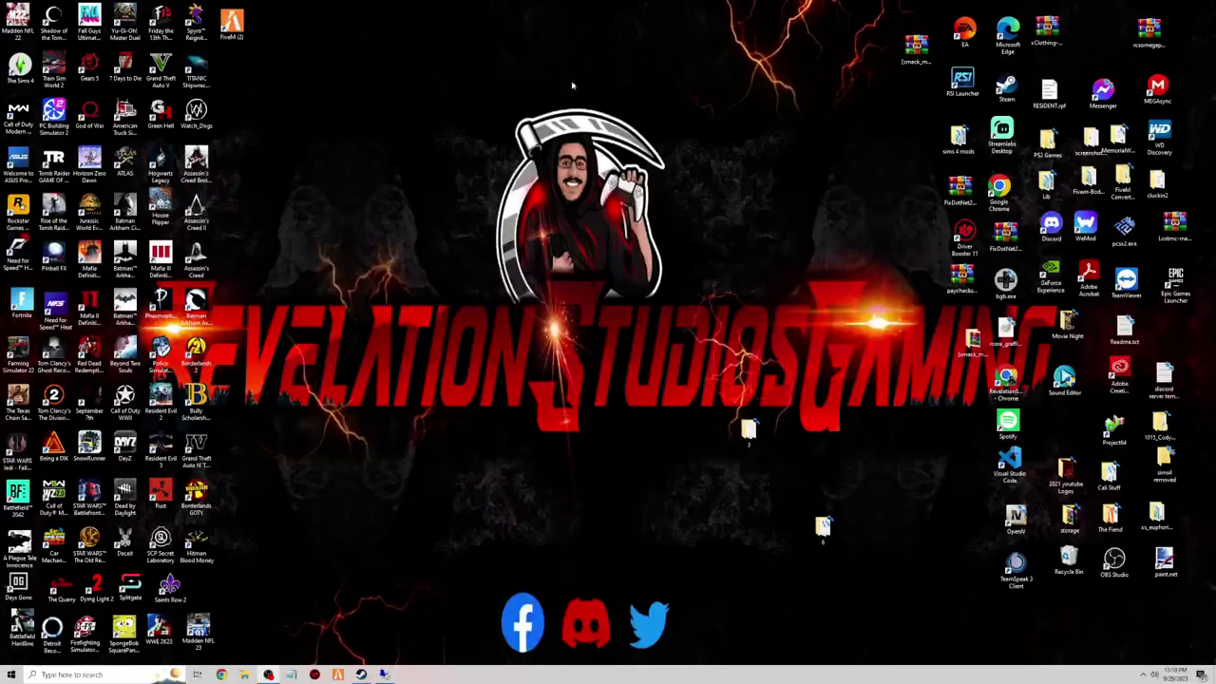
{"action": "left_click", "coordinate": [337, 674]}
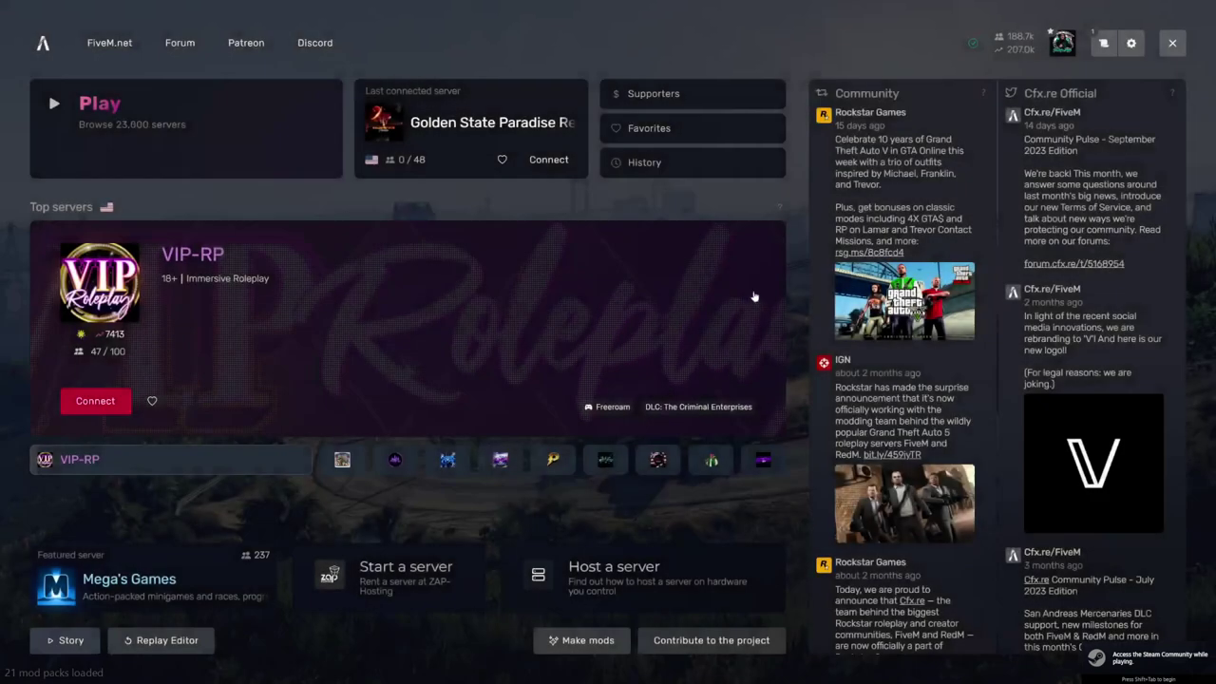
{"action": "left_click", "coordinate": [69, 131]}
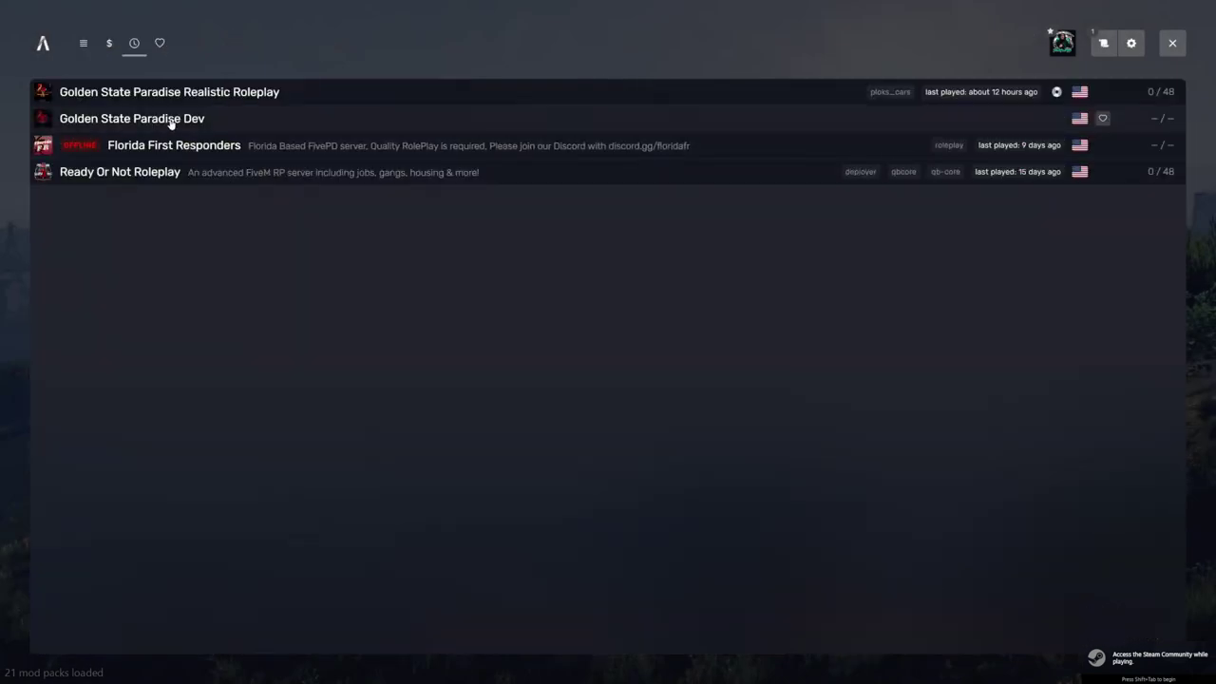
Try to connect to the Golden State Paradise Dev server from the history, then exit FiveM to the desktop.
{"action": "left_click", "coordinate": [169, 121]}
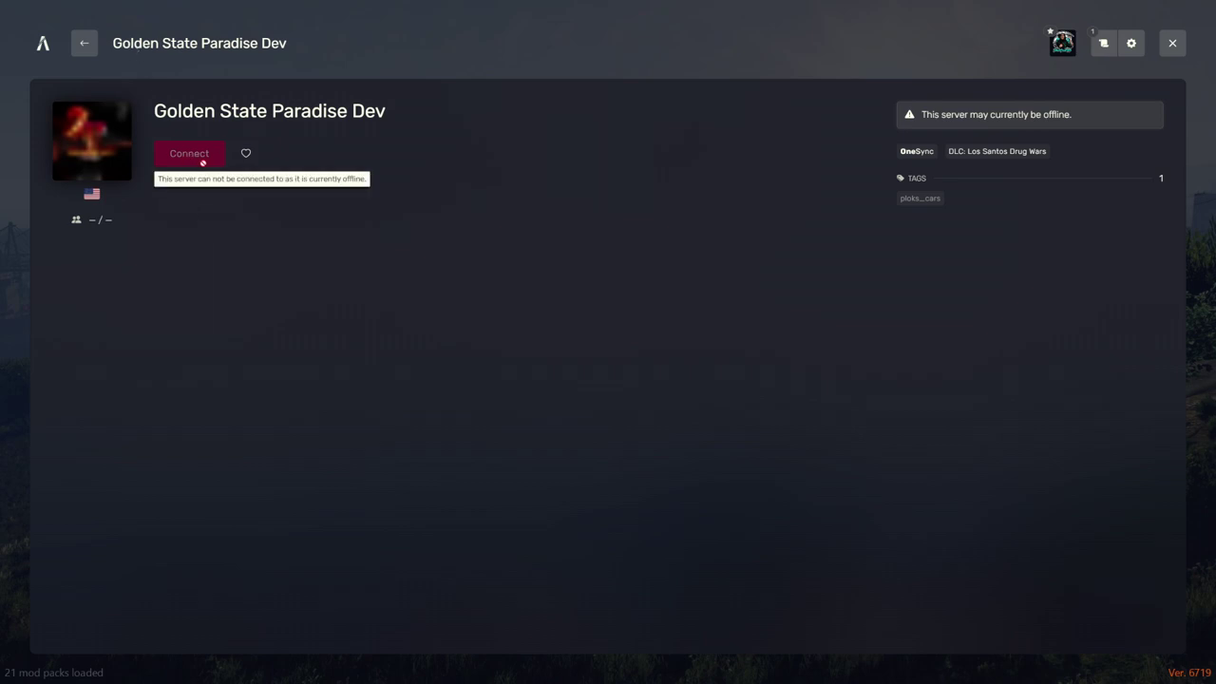
{"action": "left_click", "coordinate": [84, 44]}
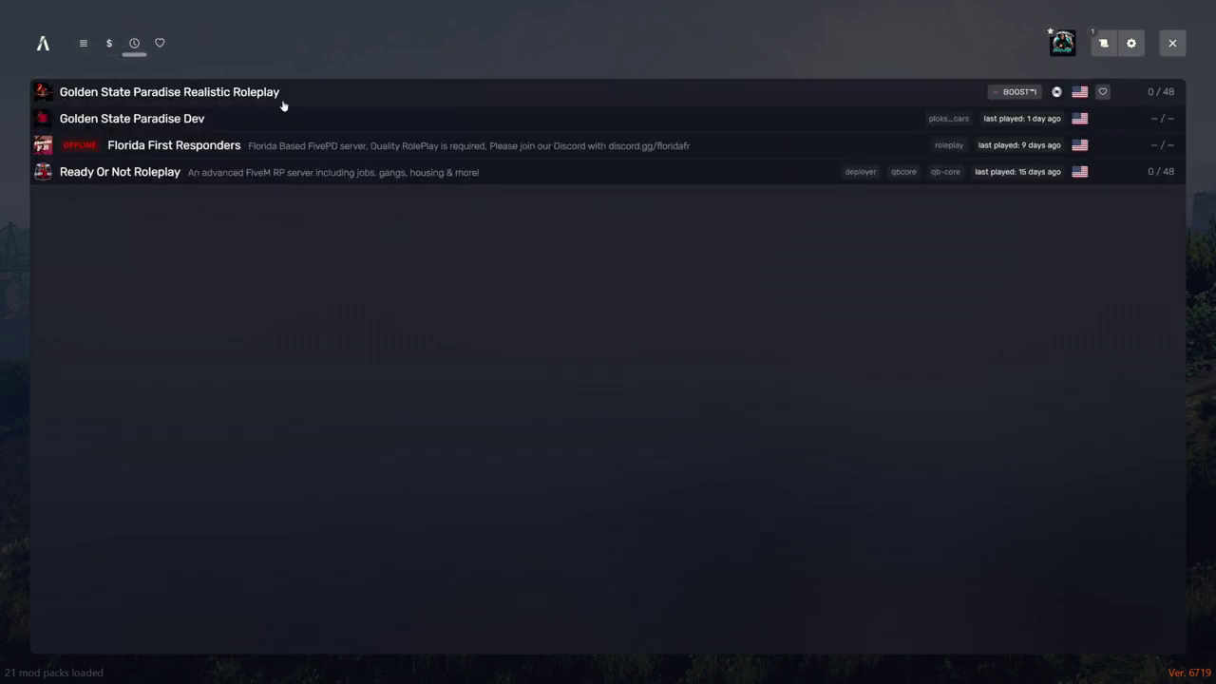
{"action": "left_click", "coordinate": [1172, 43]}
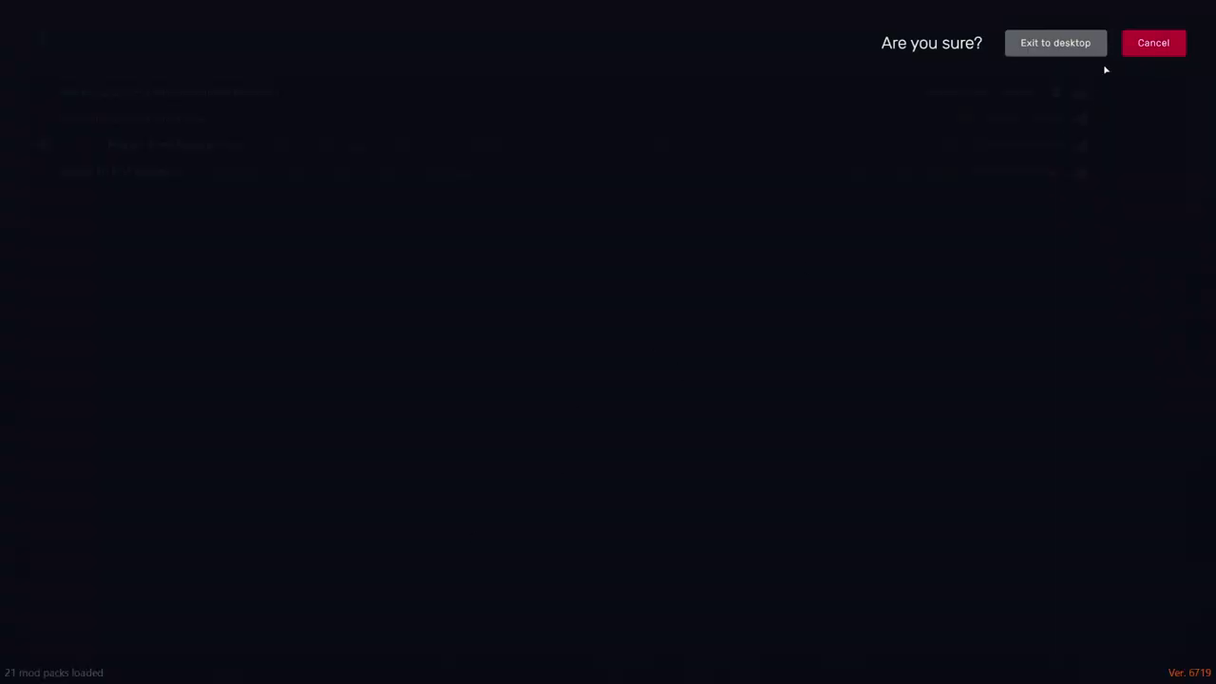
{"action": "left_click", "coordinate": [1055, 43]}
Switch to the remote desktop, go up to DevServer's currentver folder and try to launch FXServer.exe.
{"action": "left_click", "coordinate": [378, 673]}
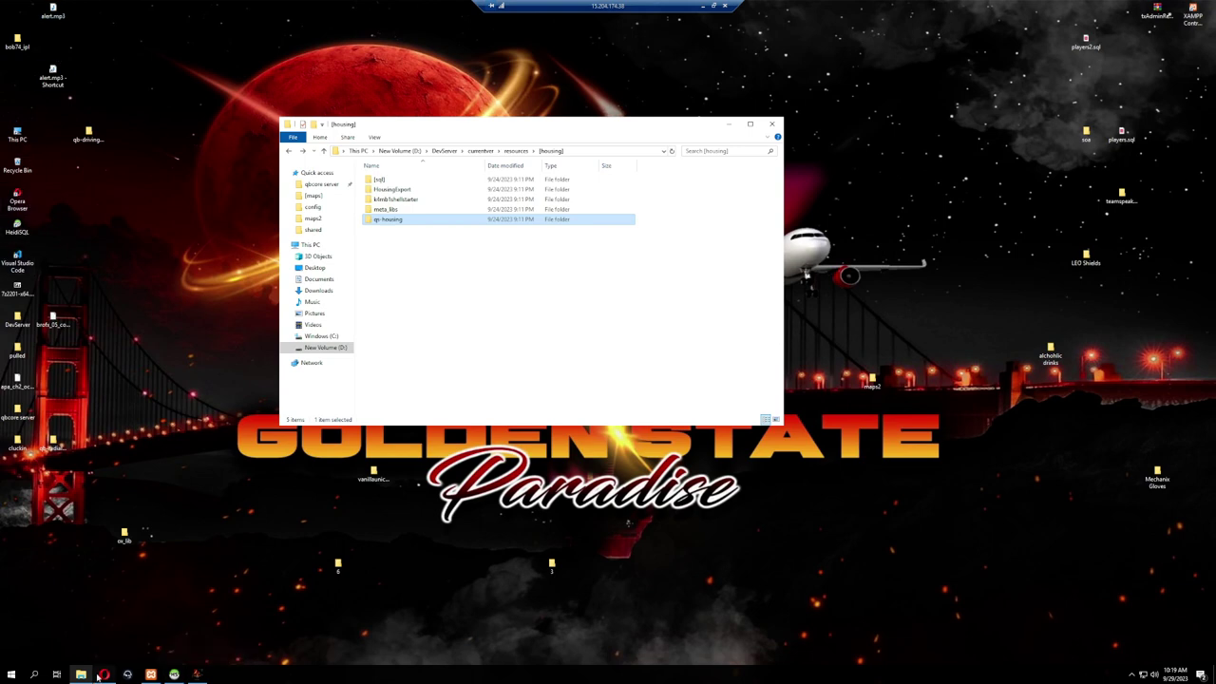
{"action": "left_click", "coordinate": [480, 150]}
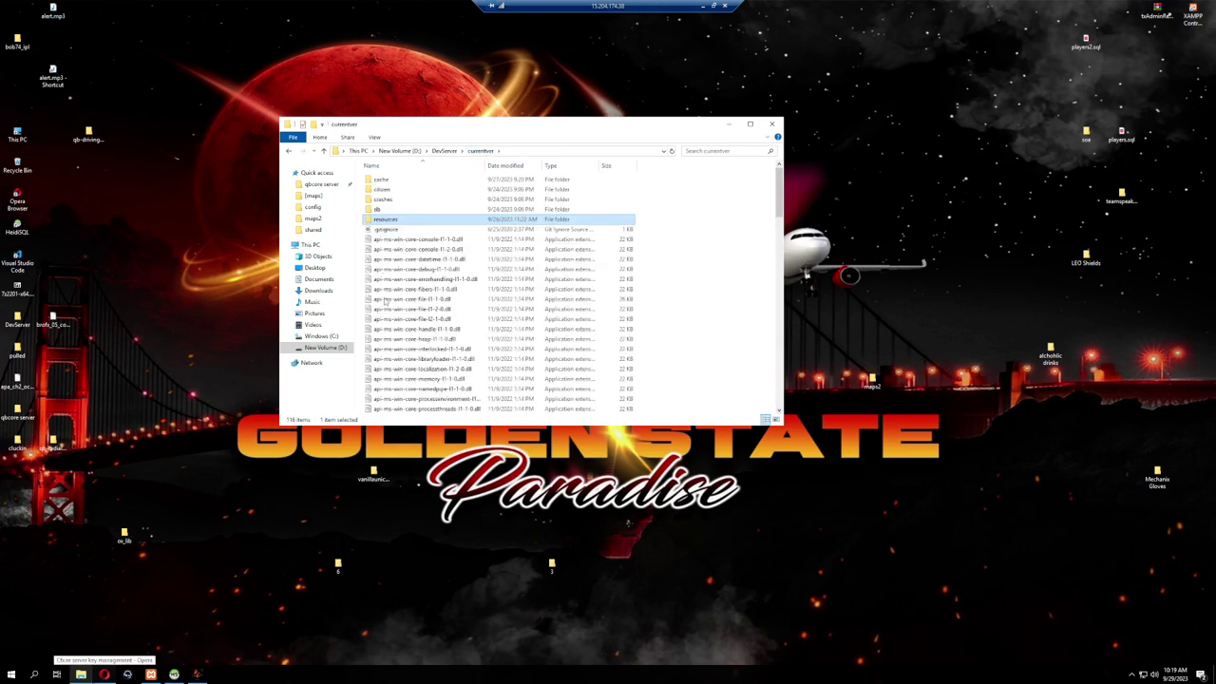
{"action": "scroll", "coordinate": [401, 285], "scroll_direction": "down", "scroll_amount": 3}
{"action": "scroll", "coordinate": [401, 285], "scroll_direction": "down", "scroll_amount": 10}
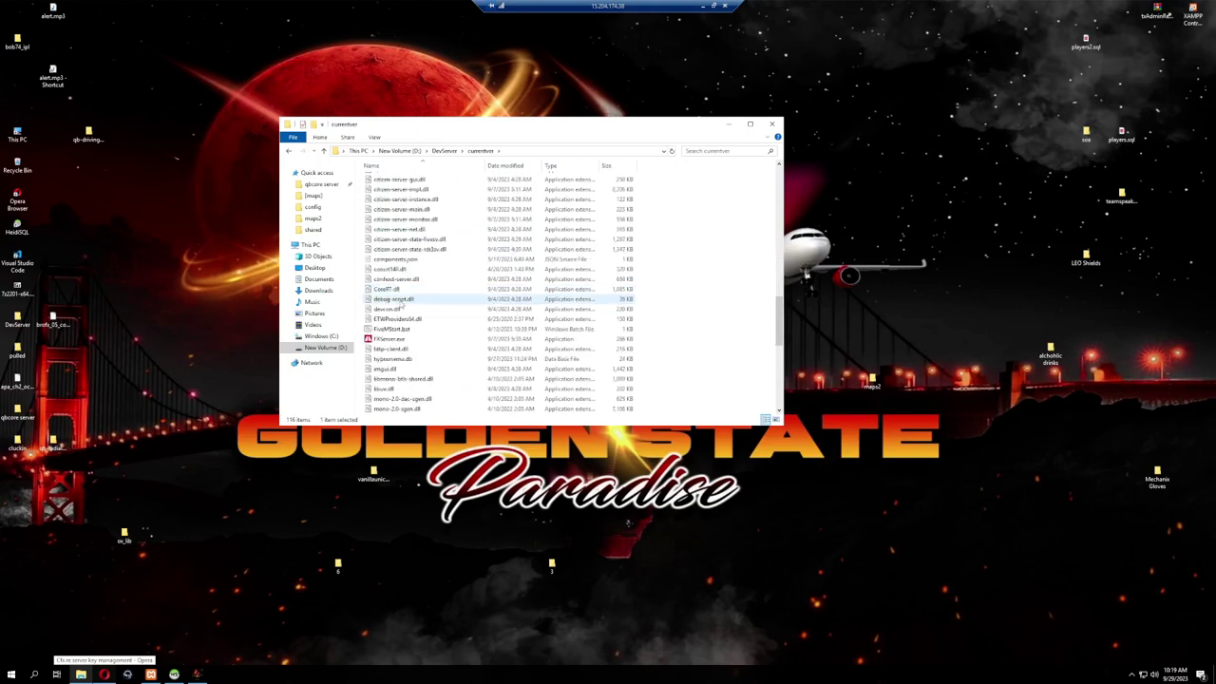
{"action": "double_click", "coordinate": [389, 278]}
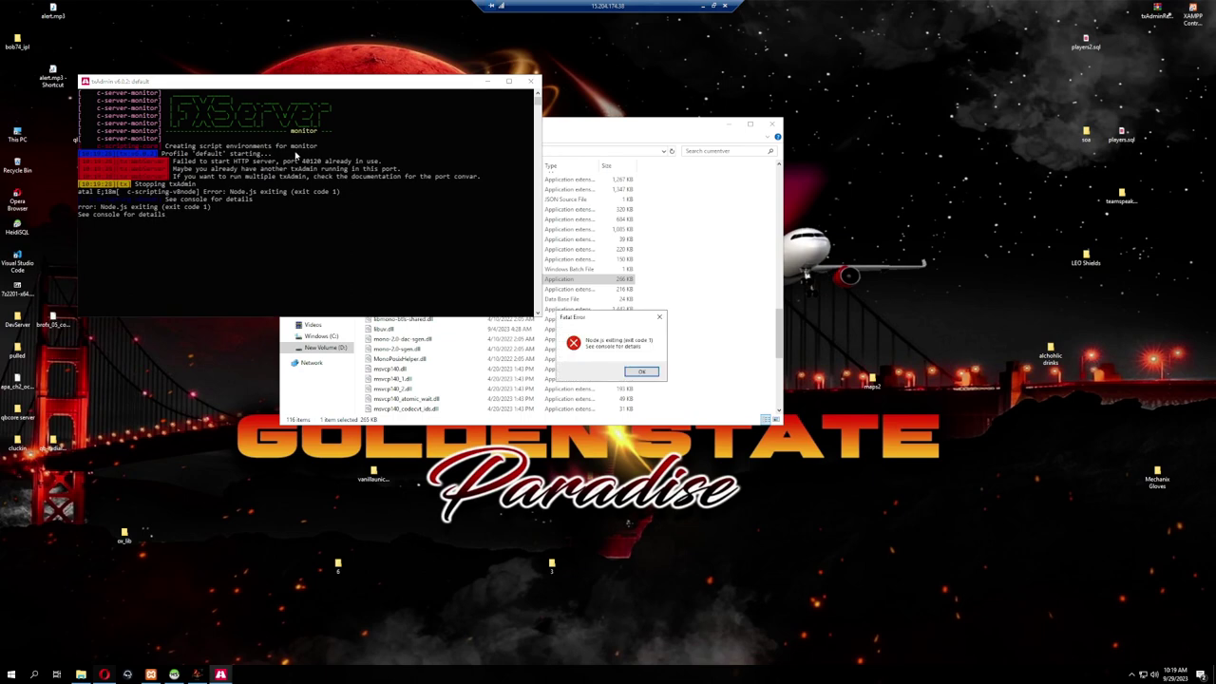
{"action": "left_click", "coordinate": [640, 372]}
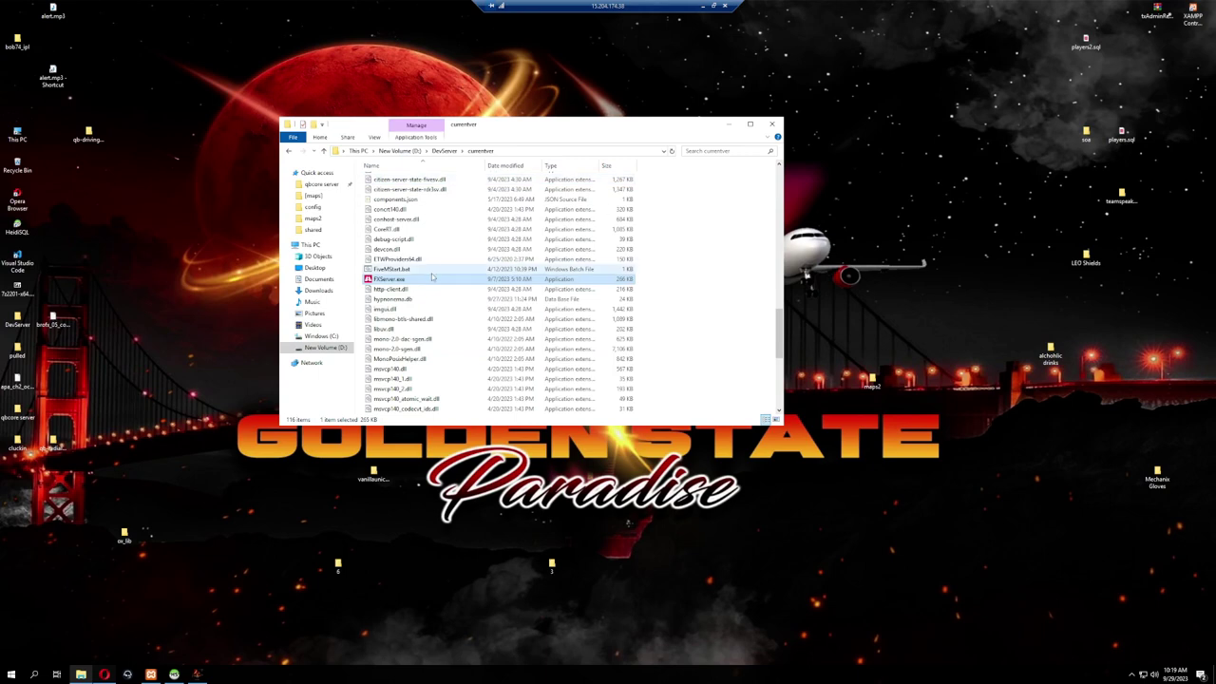
Start the dev server by running qbcore.bat in the currentver folder and check its startup console.
{"action": "scroll", "coordinate": [392, 350], "scroll_direction": "down", "scroll_amount": 5}
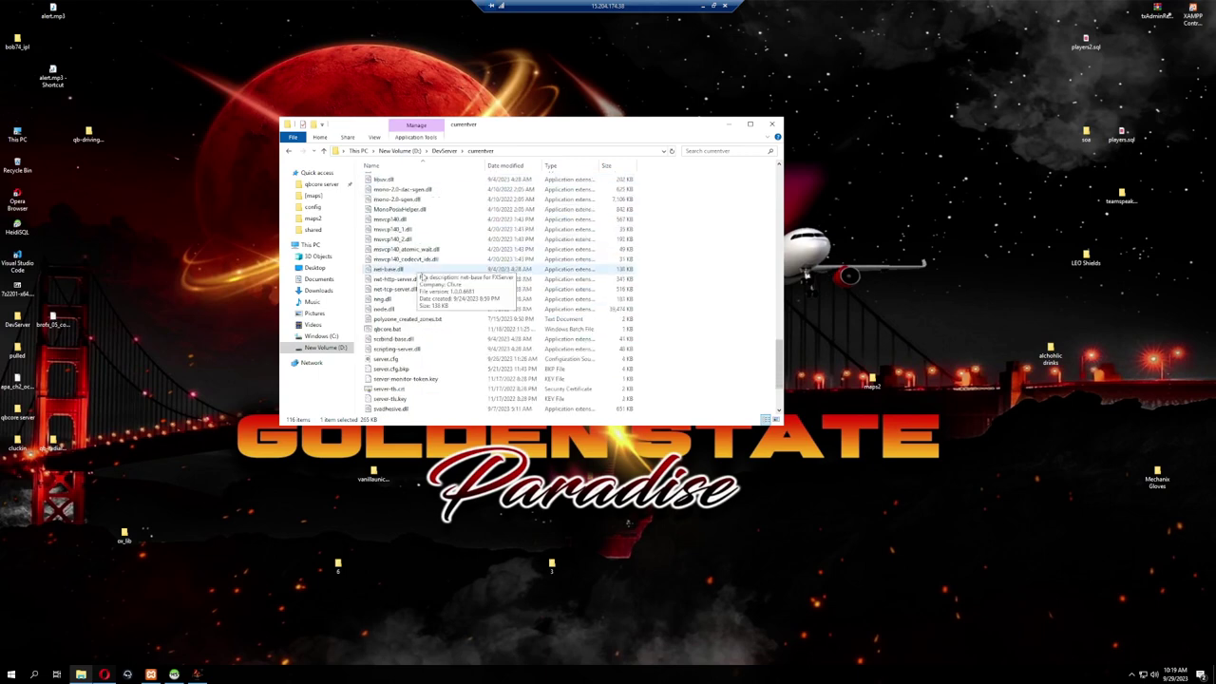
{"action": "double_click", "coordinate": [388, 328]}
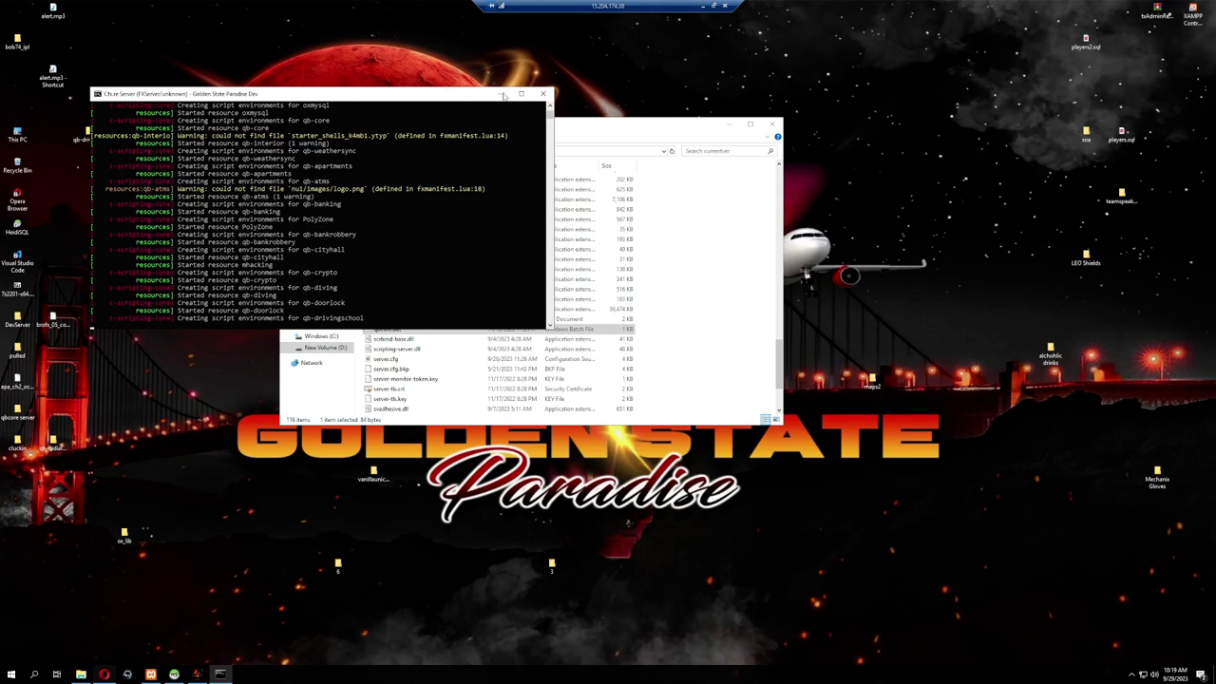
{"action": "left_click", "coordinate": [498, 93]}
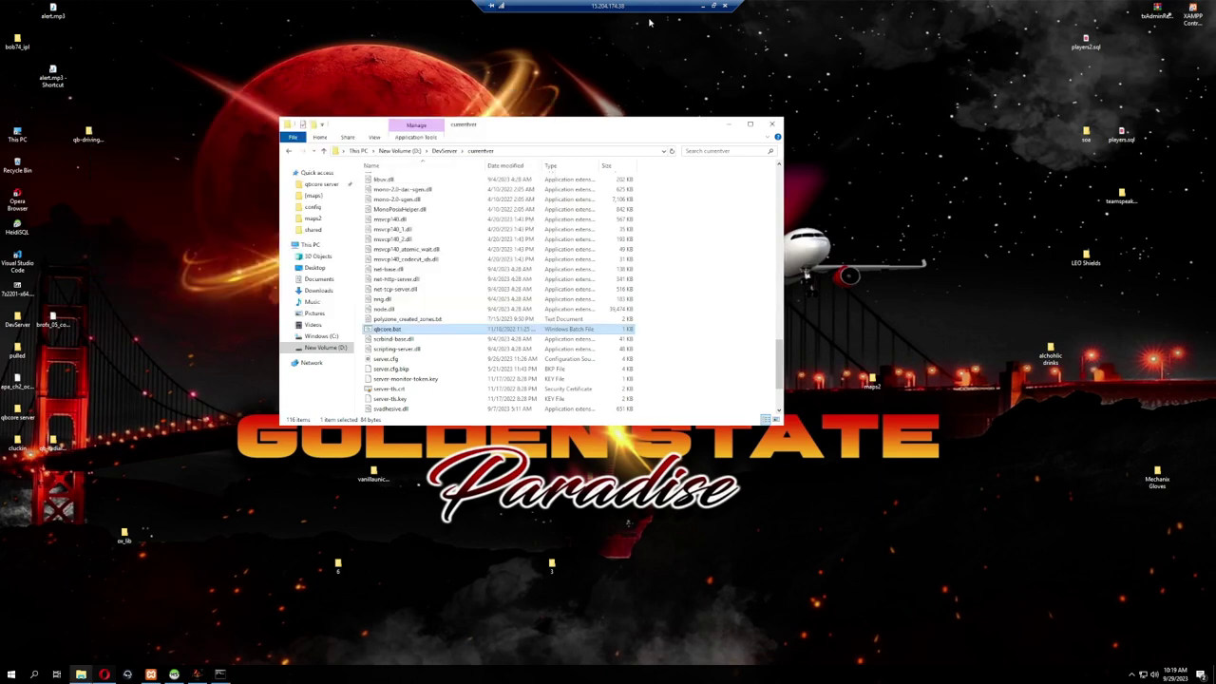
{"action": "left_click", "coordinate": [220, 675]}
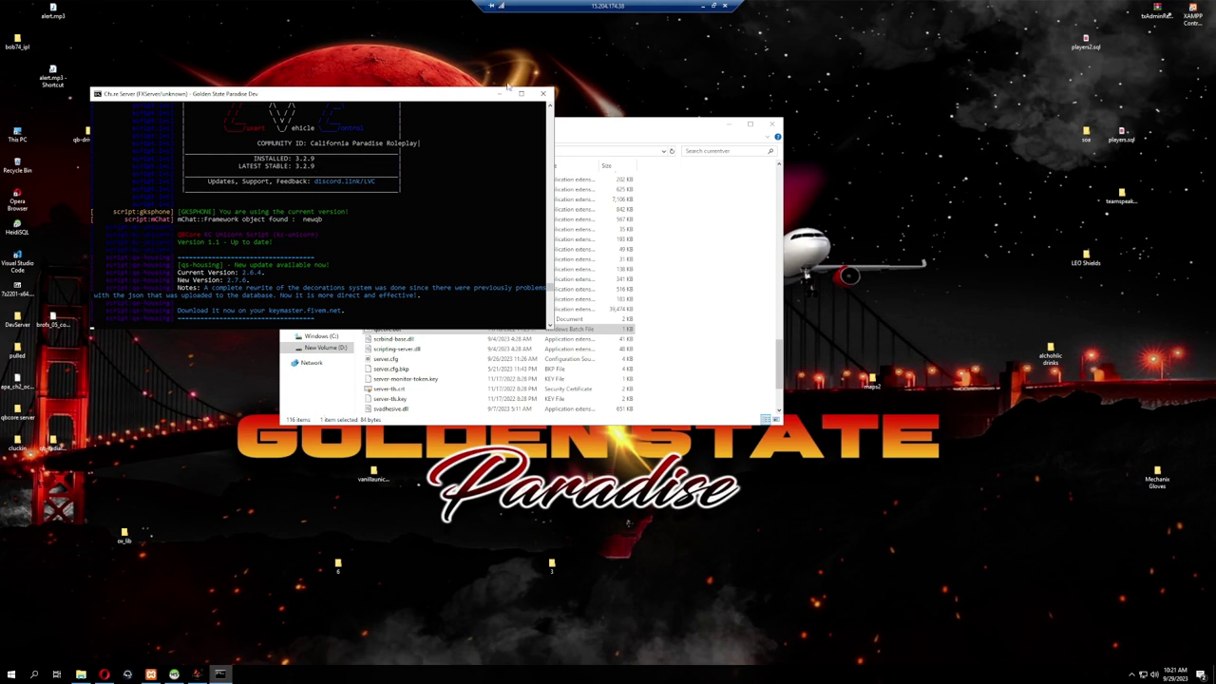
Minimise the remote desktop, show FiveM's server history and connect to Golden State Paradise Dev.
{"action": "left_click", "coordinate": [706, 6]}
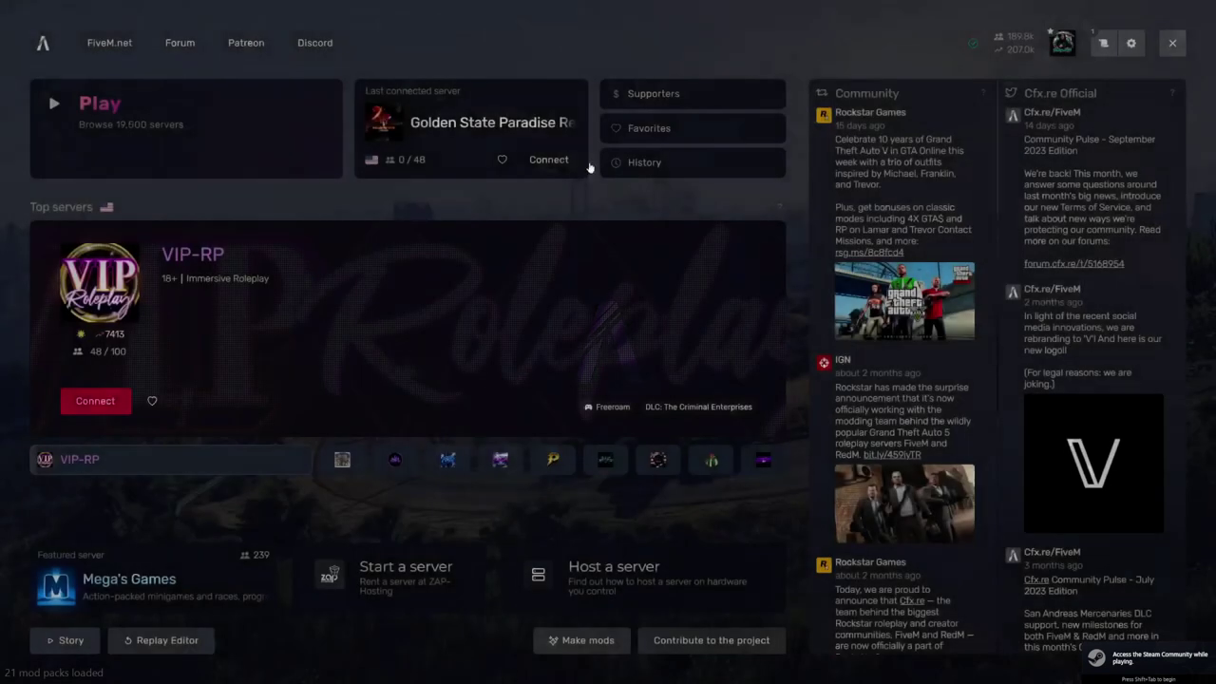
{"action": "left_click", "coordinate": [639, 166]}
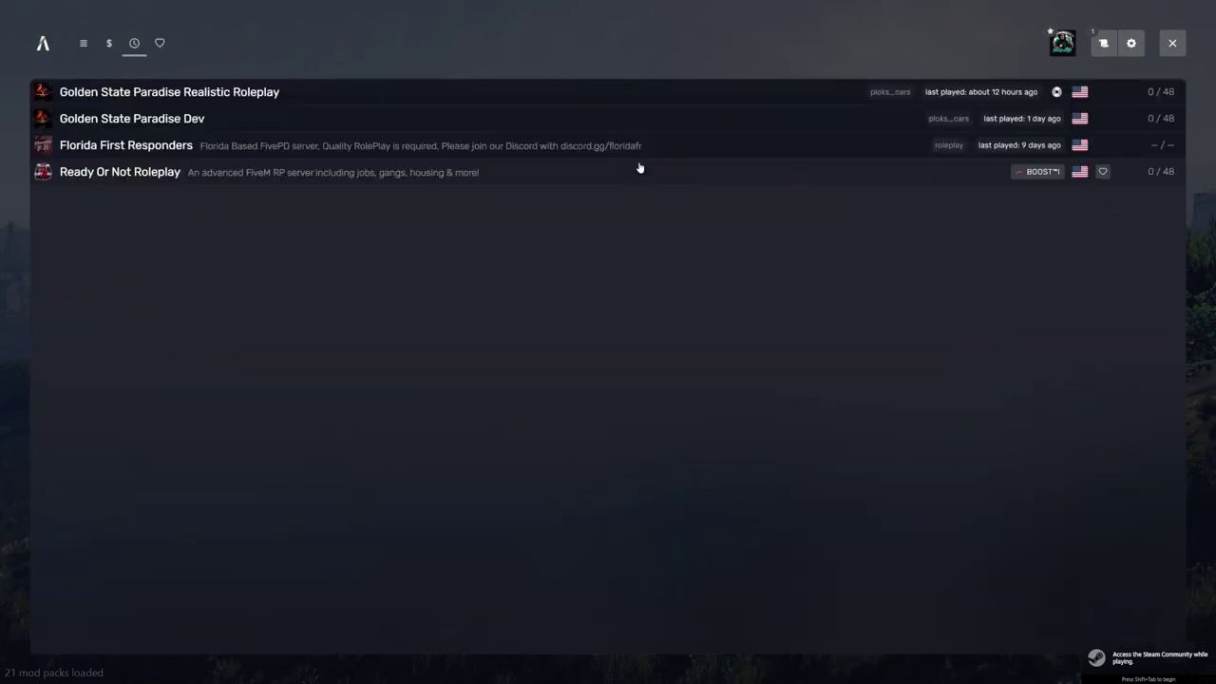
{"action": "left_click", "coordinate": [152, 121]}
{"action": "left_click", "coordinate": [189, 153]}
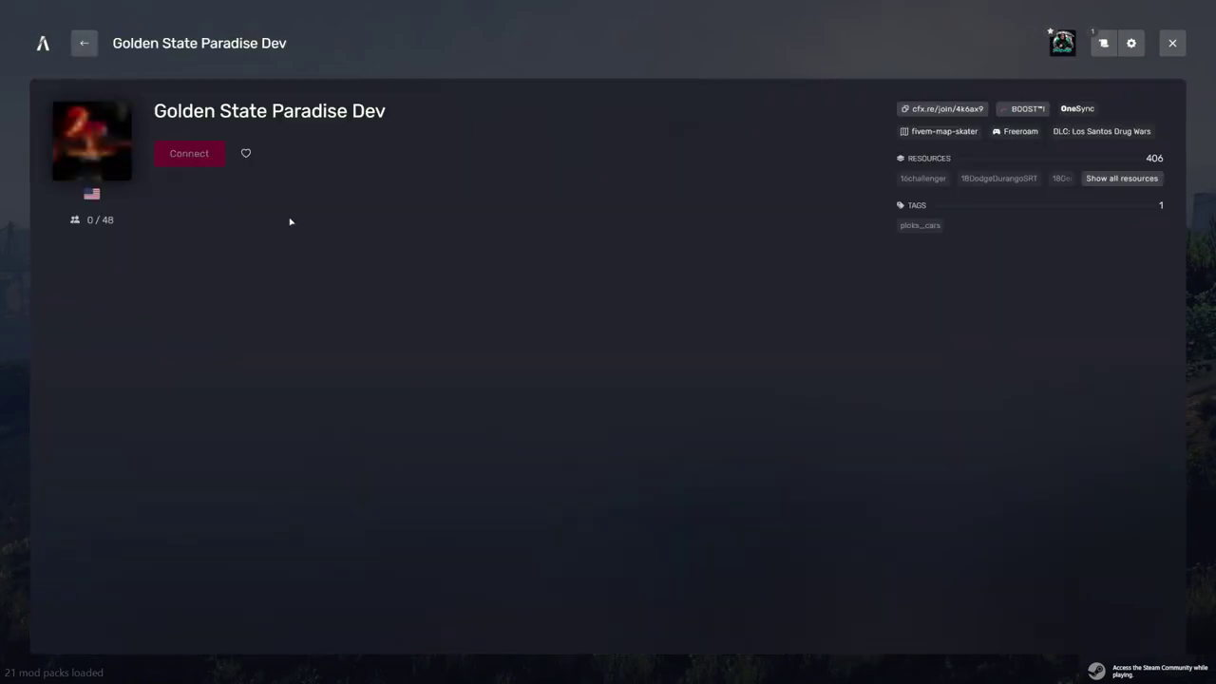